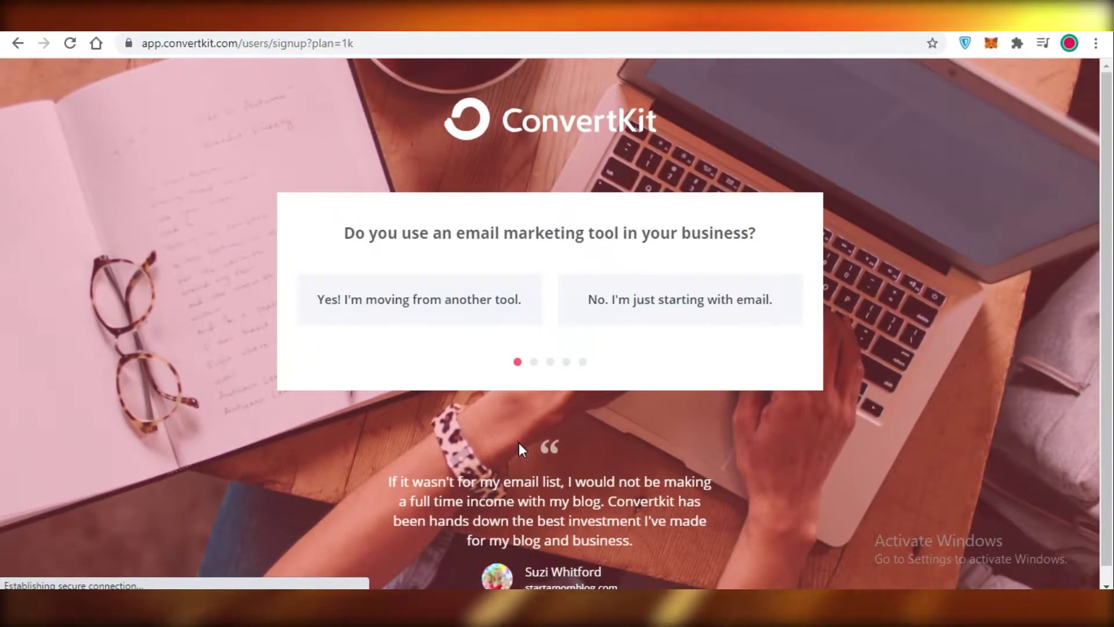
Answer the email marketing tool question and answer No to having a website.
{"action": "left_click", "coordinate": [668, 300]}
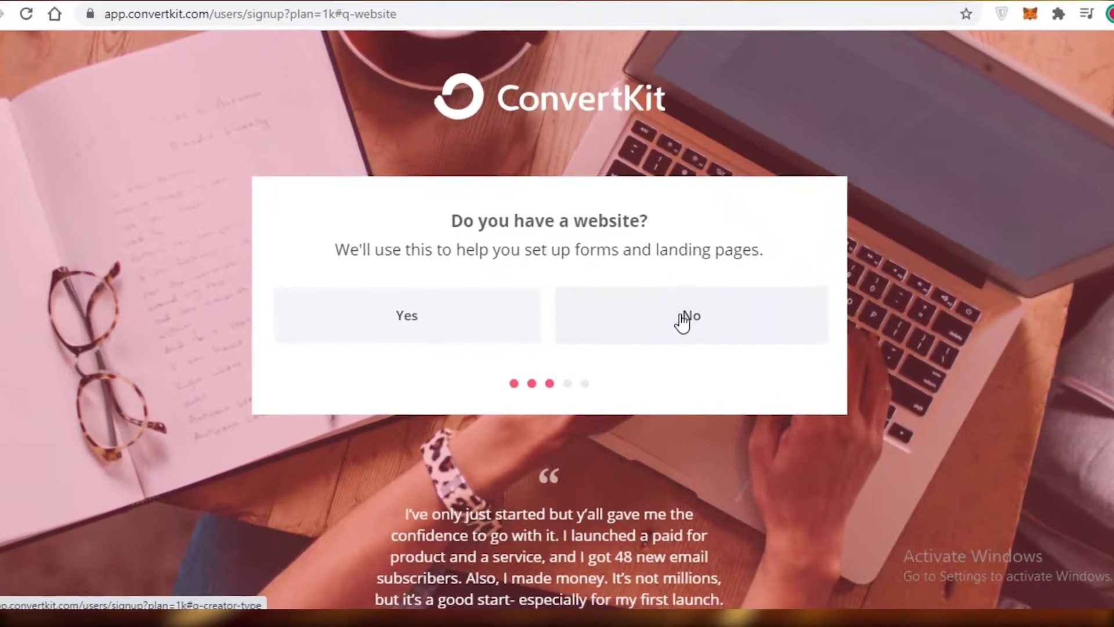
{"action": "left_click", "coordinate": [667, 323]}
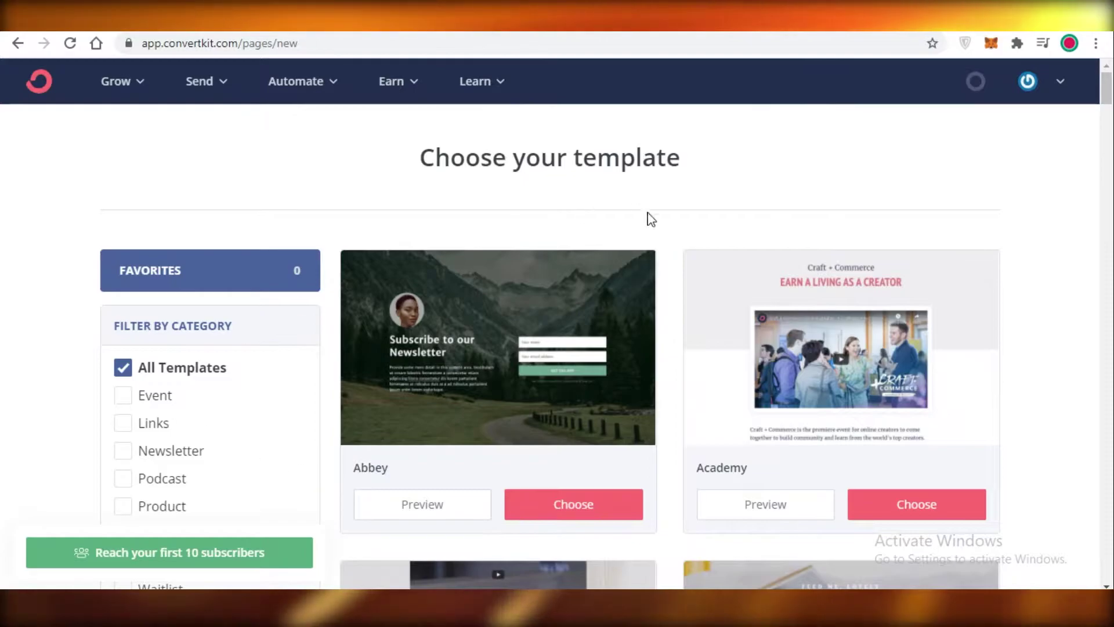
{"action": "scroll", "coordinate": [621, 552], "scroll_direction": "down", "scroll_amount": 5}
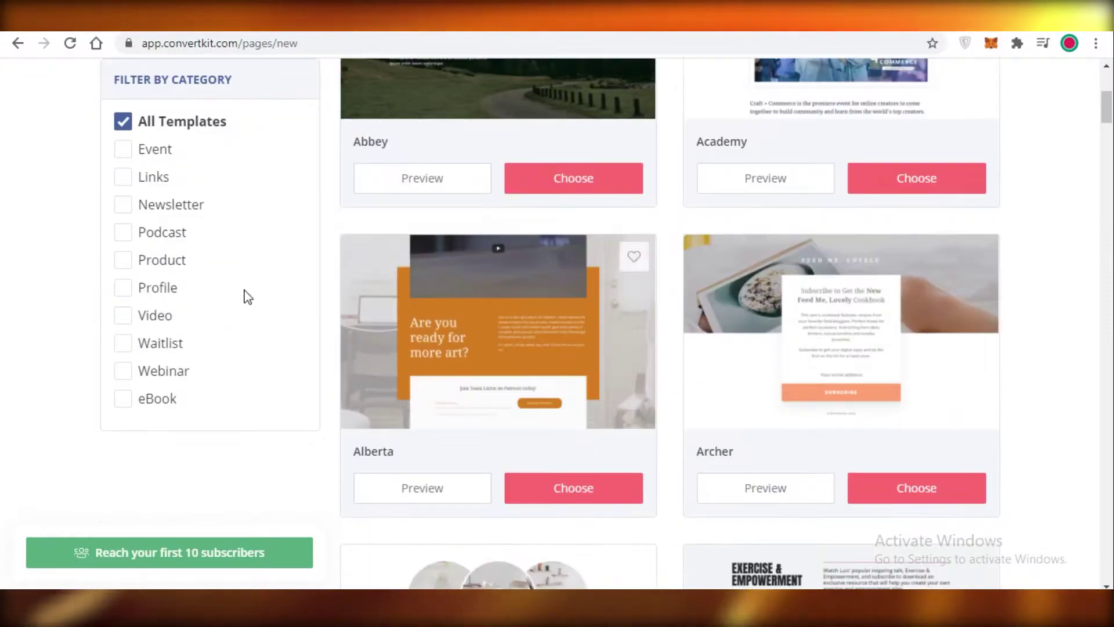
{"action": "scroll", "coordinate": [588, 415], "scroll_direction": "down", "scroll_amount": 3}
{"action": "scroll", "coordinate": [472, 410], "scroll_direction": "up", "scroll_amount": 5}
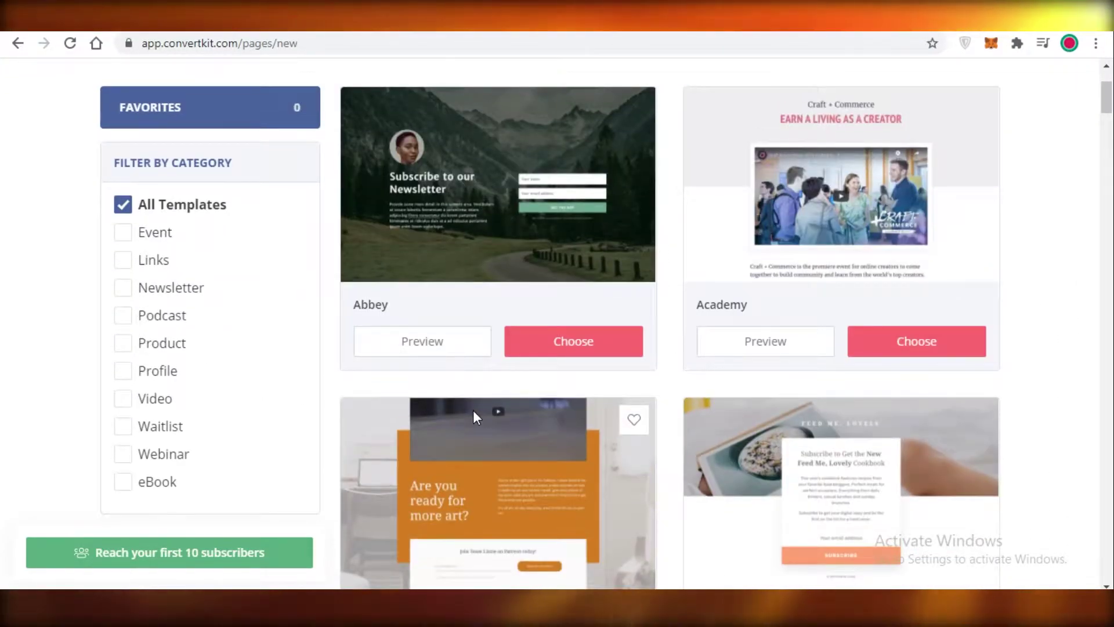
{"action": "scroll", "coordinate": [567, 290], "scroll_direction": "up", "scroll_amount": 3}
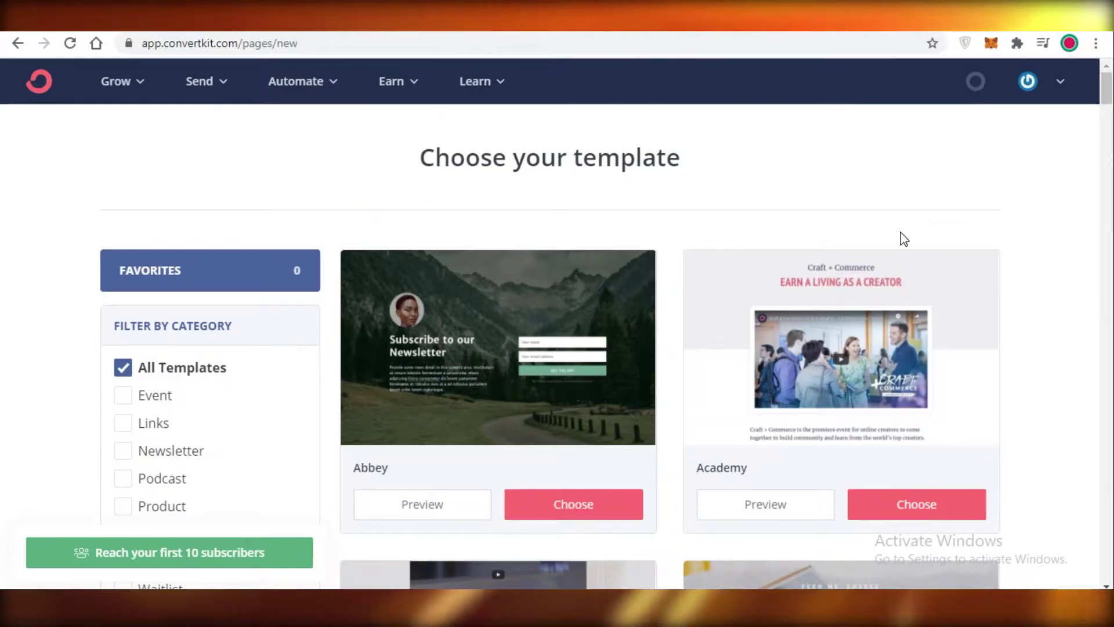
{"action": "scroll", "coordinate": [1016, 290], "scroll_direction": "down", "scroll_amount": 4}
{"action": "scroll", "coordinate": [1033, 245], "scroll_direction": "up", "scroll_amount": 1}
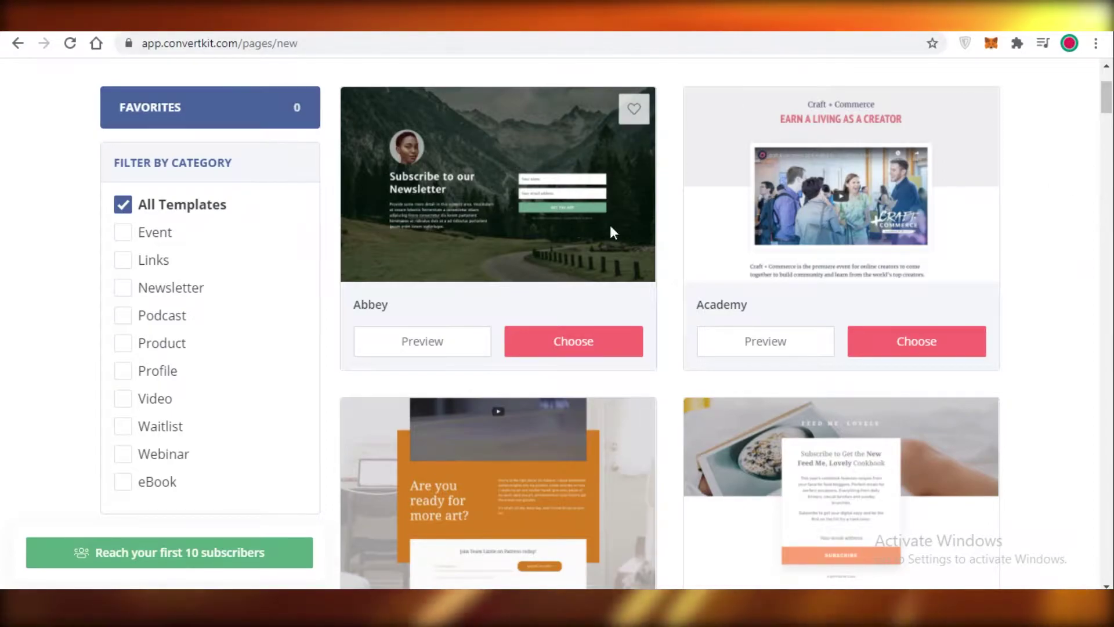
{"action": "scroll", "coordinate": [720, 226], "scroll_direction": "down", "scroll_amount": 3}
{"action": "scroll", "coordinate": [823, 162], "scroll_direction": "up", "scroll_amount": 5}
{"action": "scroll", "coordinate": [997, 273], "scroll_direction": "down", "scroll_amount": 7}
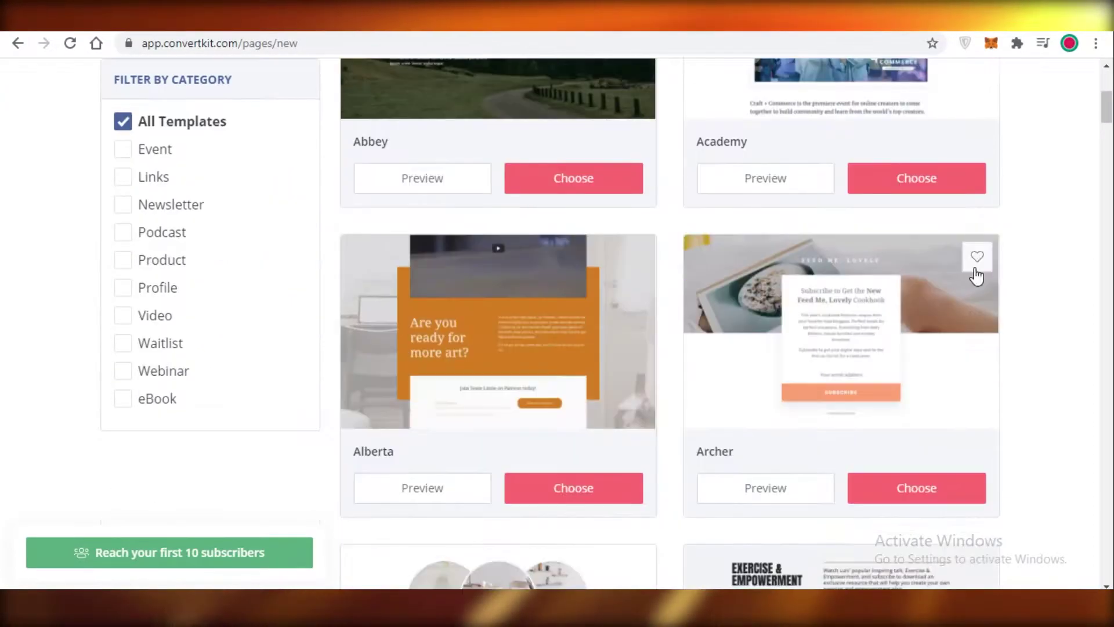
{"action": "scroll", "coordinate": [1104, 243], "scroll_direction": "down", "scroll_amount": 15}
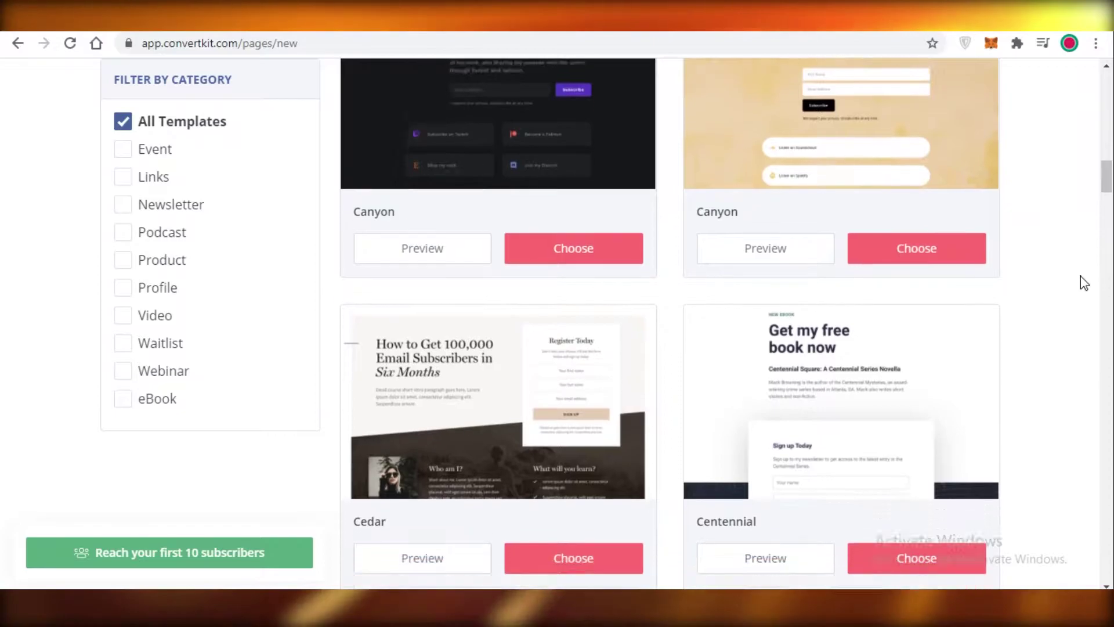
{"action": "scroll", "coordinate": [1079, 296], "scroll_direction": "down", "scroll_amount": 12}
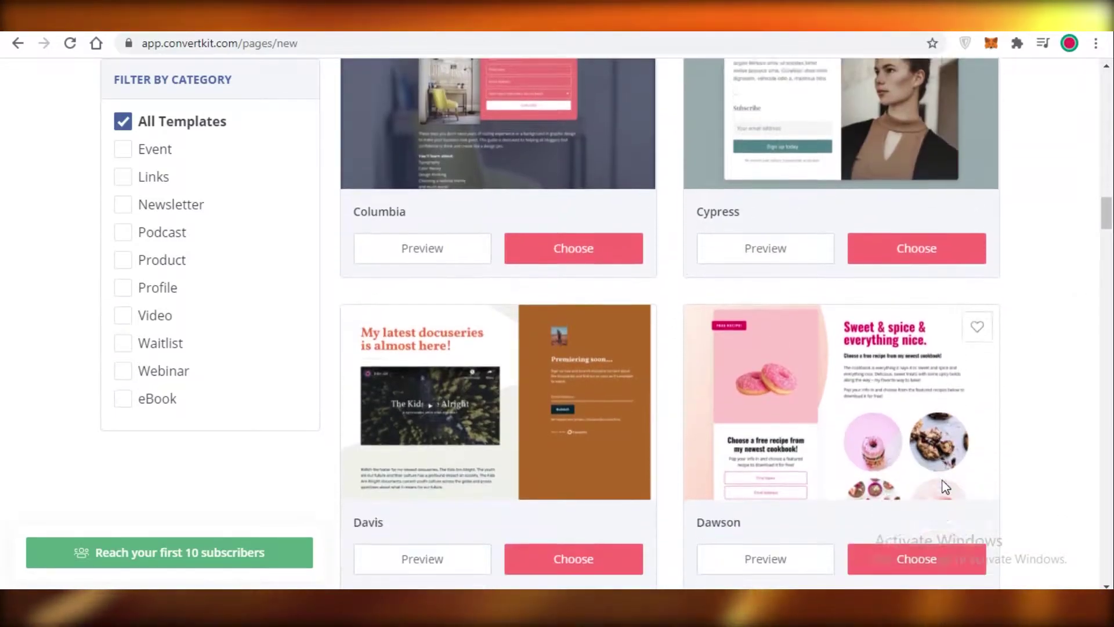
{"action": "scroll", "coordinate": [935, 368], "scroll_direction": "down", "scroll_amount": 15}
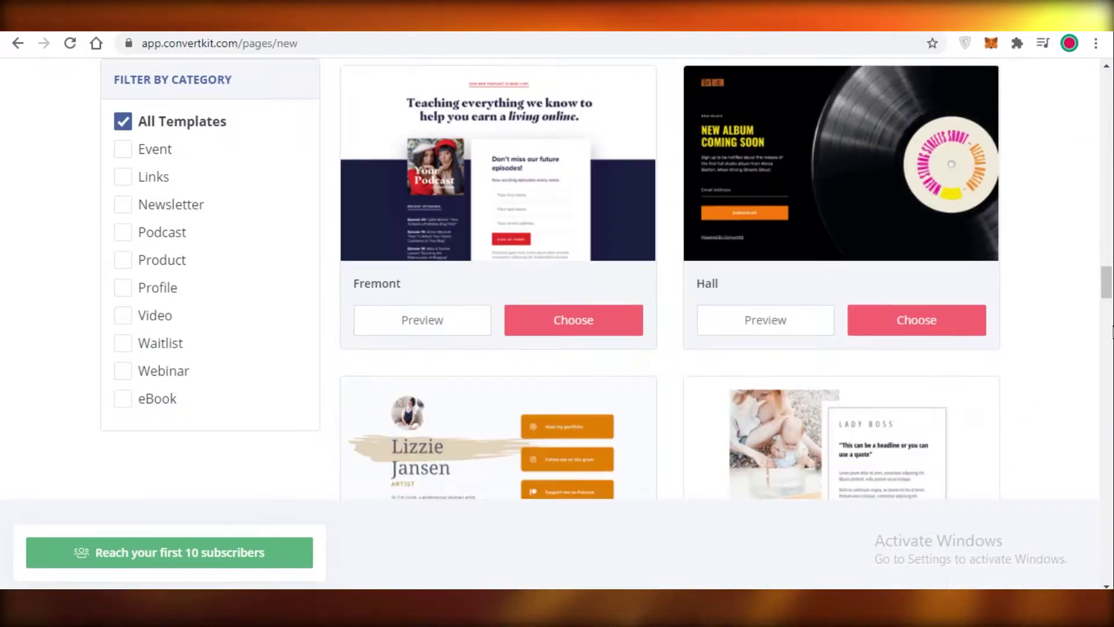
{"action": "scroll", "coordinate": [1112, 316], "scroll_direction": "down", "scroll_amount": 16}
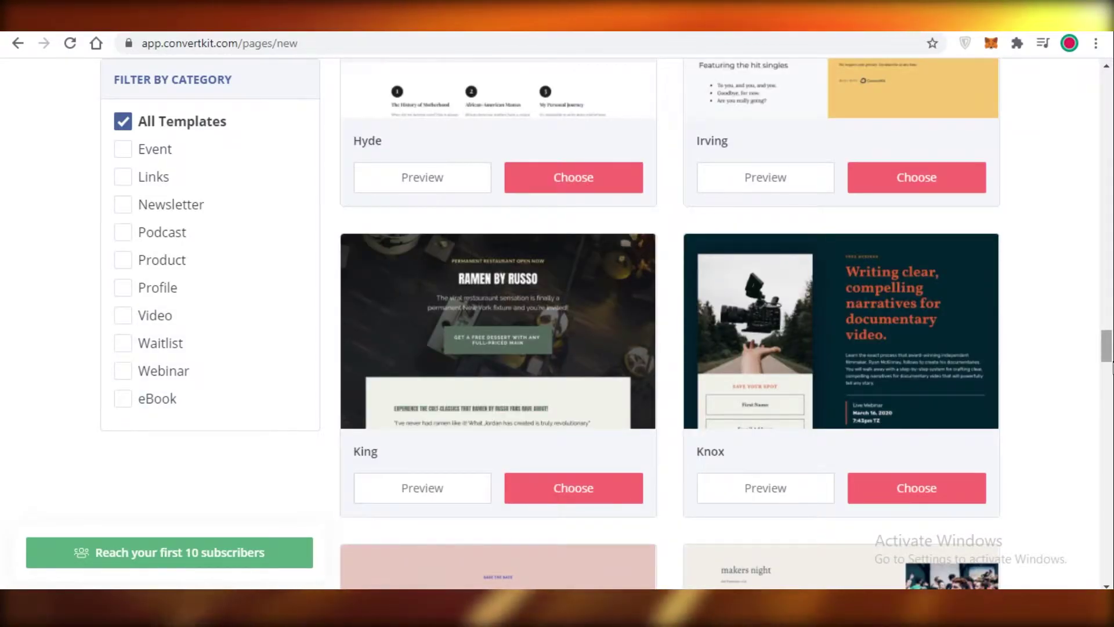
{"action": "scroll", "coordinate": [1112, 383], "scroll_direction": "down", "scroll_amount": 14}
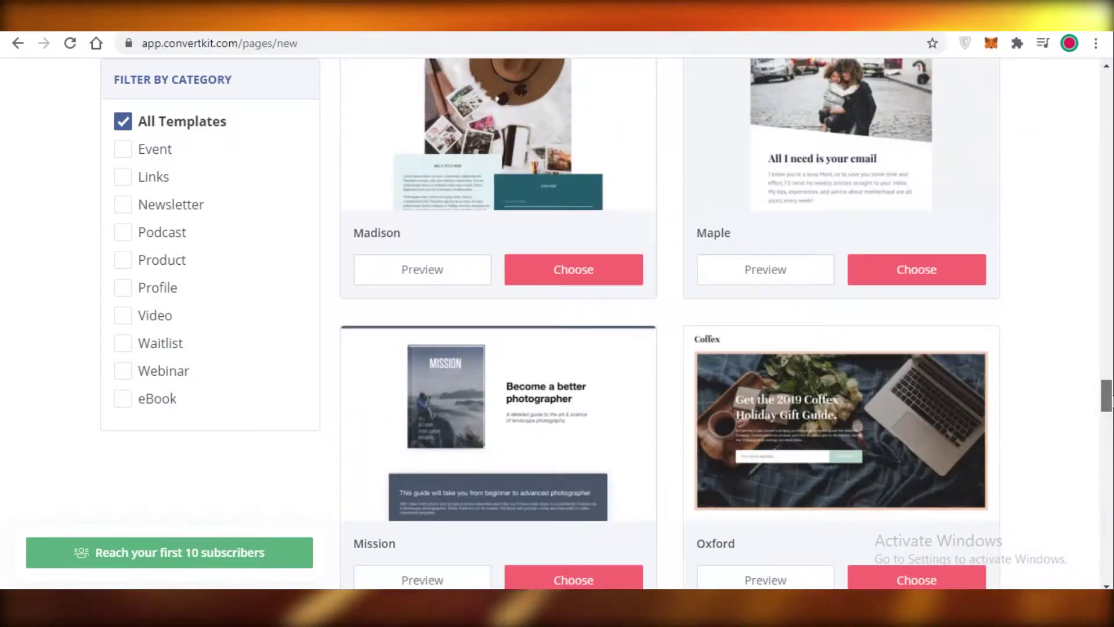
{"action": "scroll", "coordinate": [1113, 400], "scroll_direction": "down", "scroll_amount": 2}
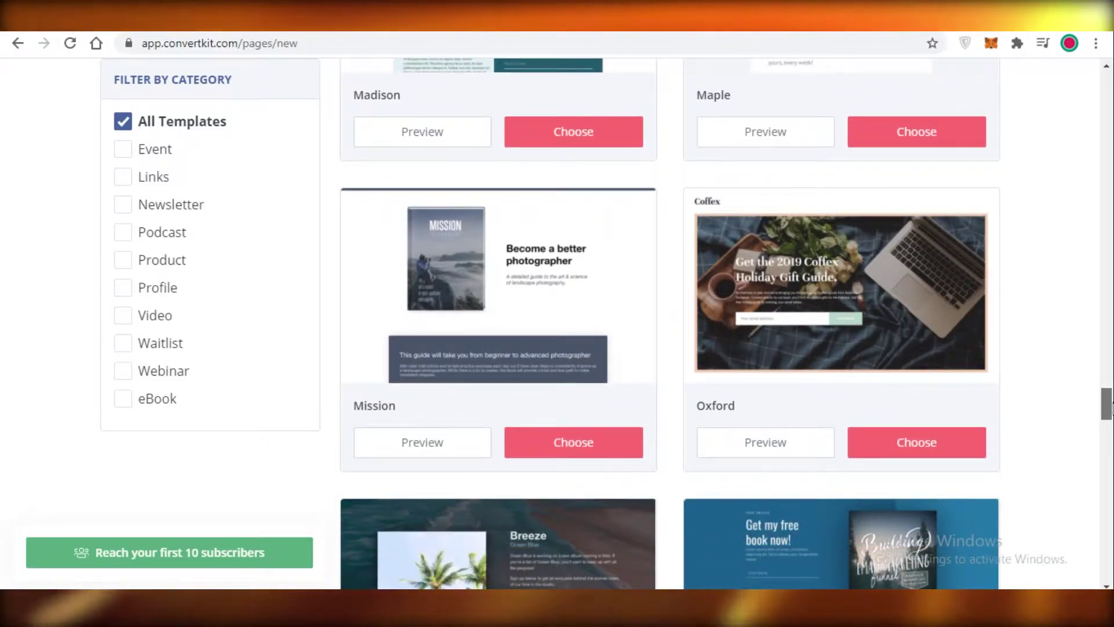
{"action": "left_click_drag", "start_coordinate": [1108, 407], "coordinate": [1109, 362]}
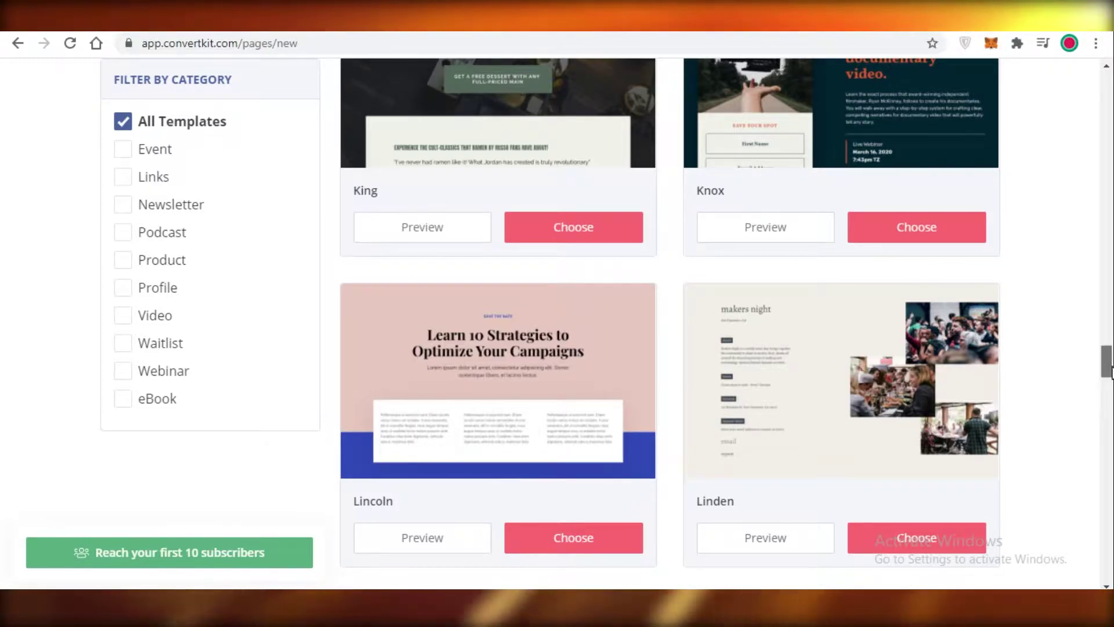
{"action": "left_click_drag", "start_coordinate": [1111, 372], "coordinate": [1109, 62]}
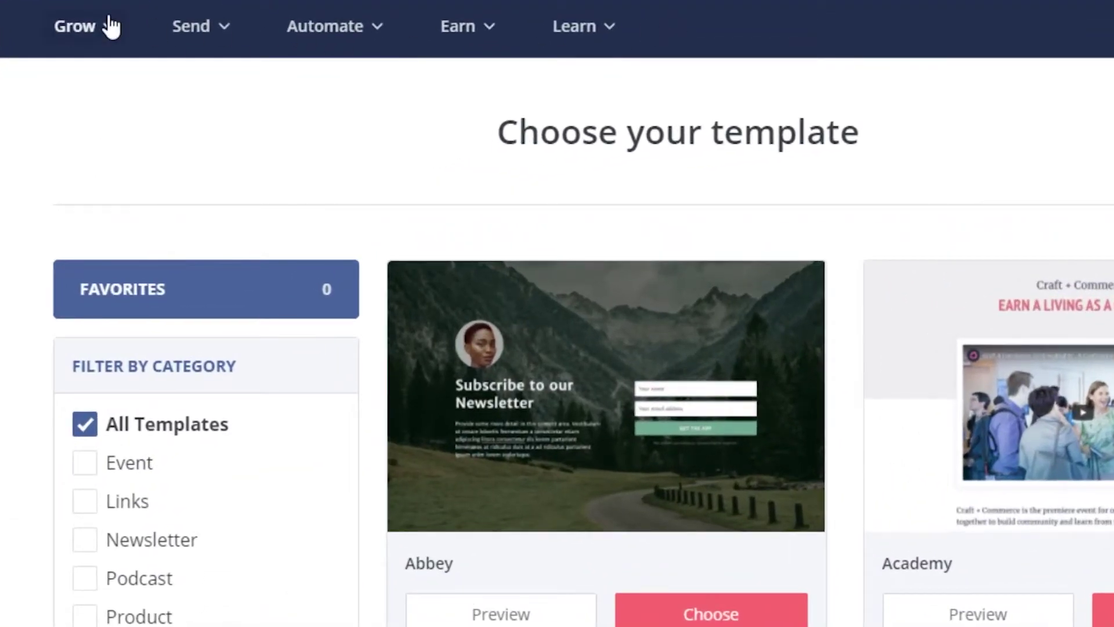
Tour the Grow, Send, Automate, Earn and Learn menus, ending back on Send.
{"action": "left_click", "coordinate": [110, 26]}
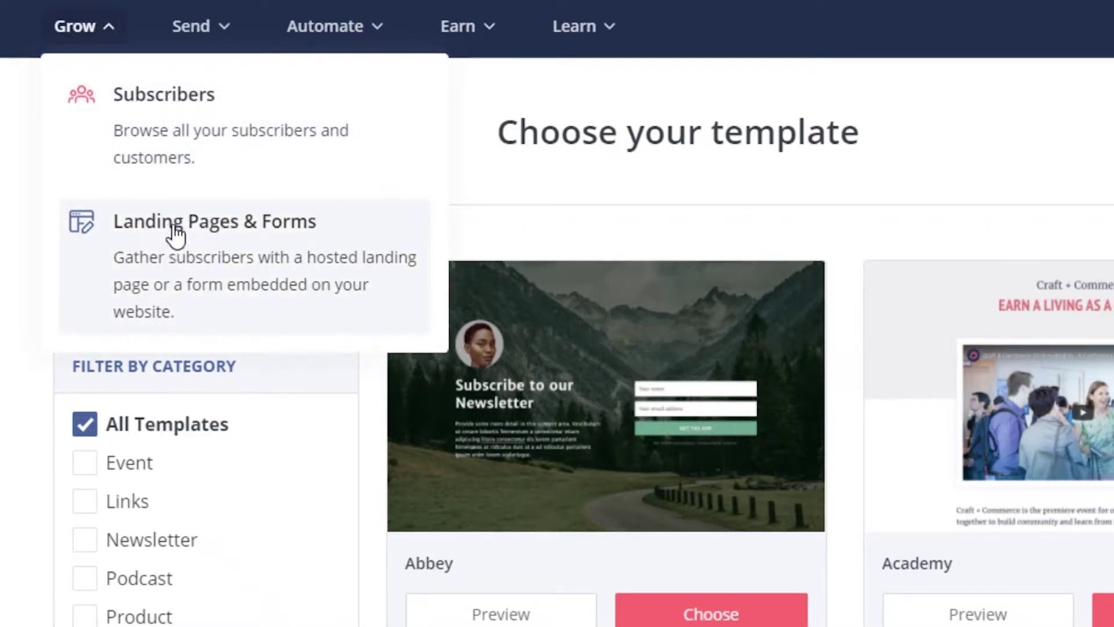
{"action": "left_click", "coordinate": [219, 32]}
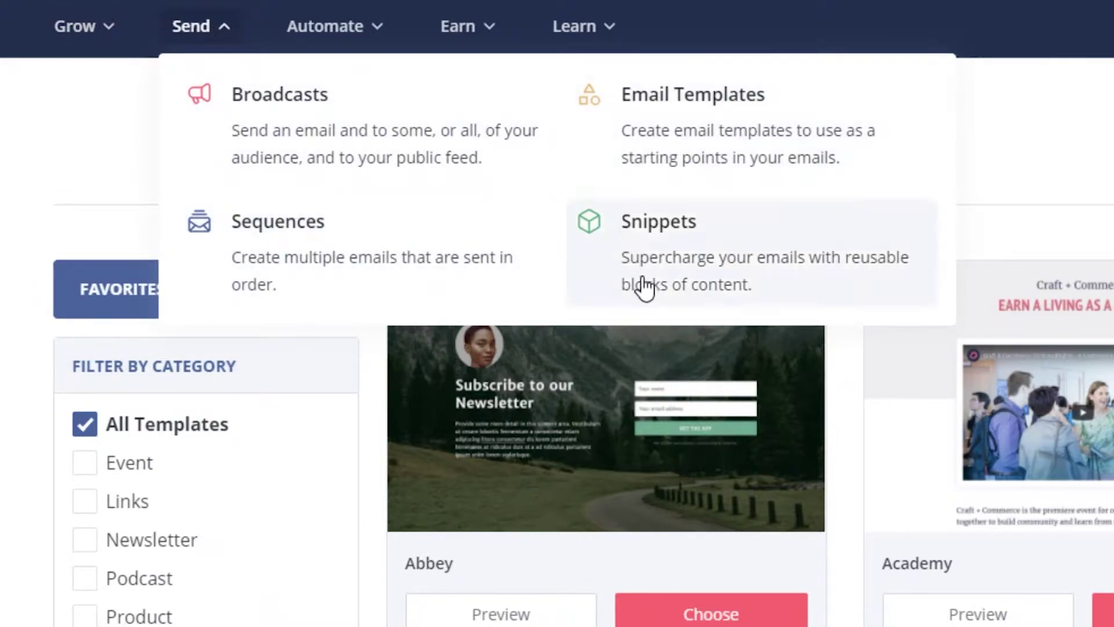
{"action": "left_click", "coordinate": [354, 47]}
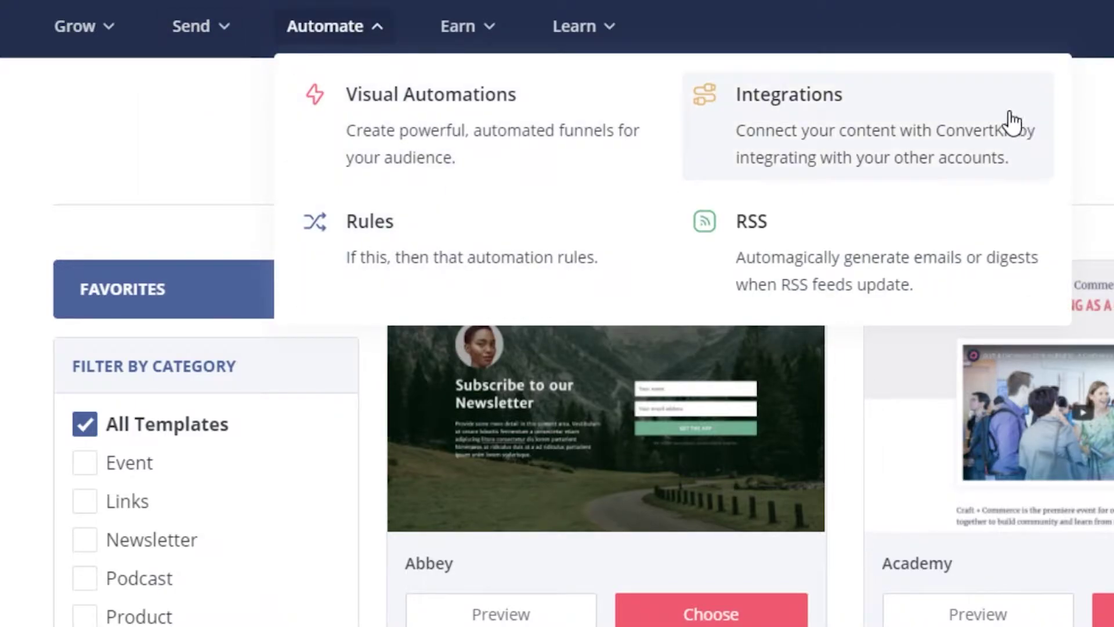
{"action": "left_click", "coordinate": [474, 32]}
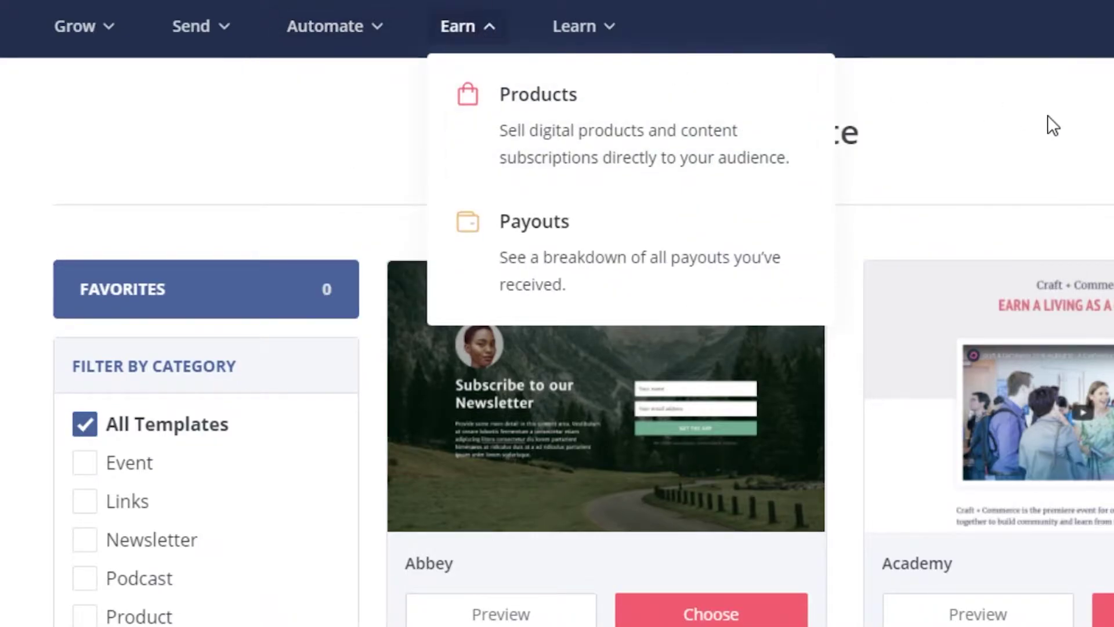
{"action": "left_click", "coordinate": [580, 32]}
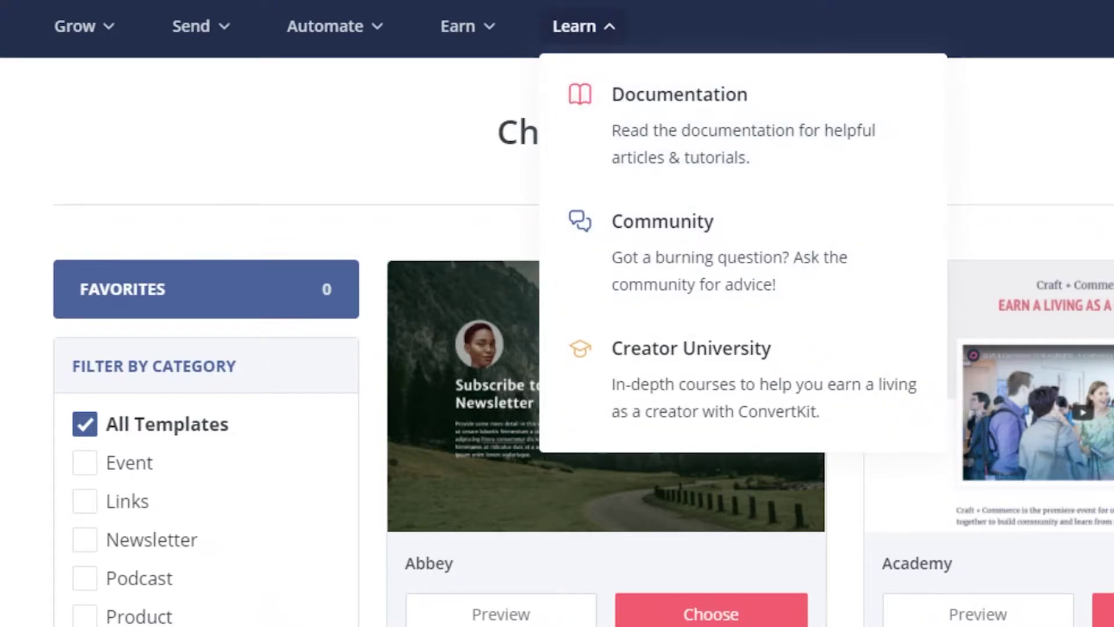
{"action": "left_click", "coordinate": [180, 25]}
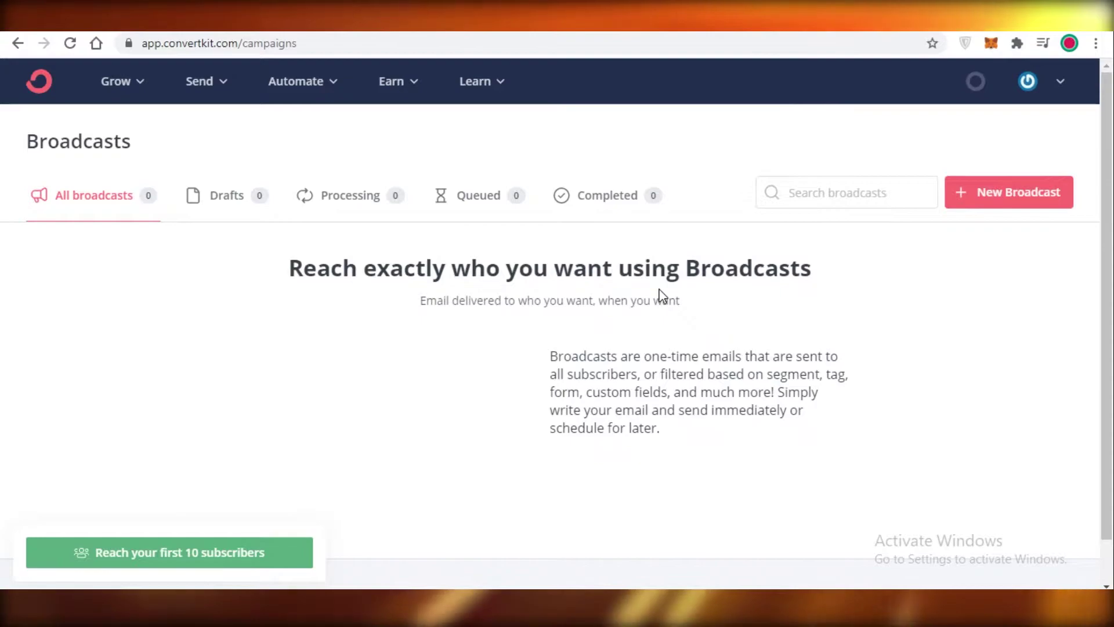
Glance at the Automate menu, then create a new broadcast on the Broadcasts page.
{"action": "left_click", "coordinate": [278, 90]}
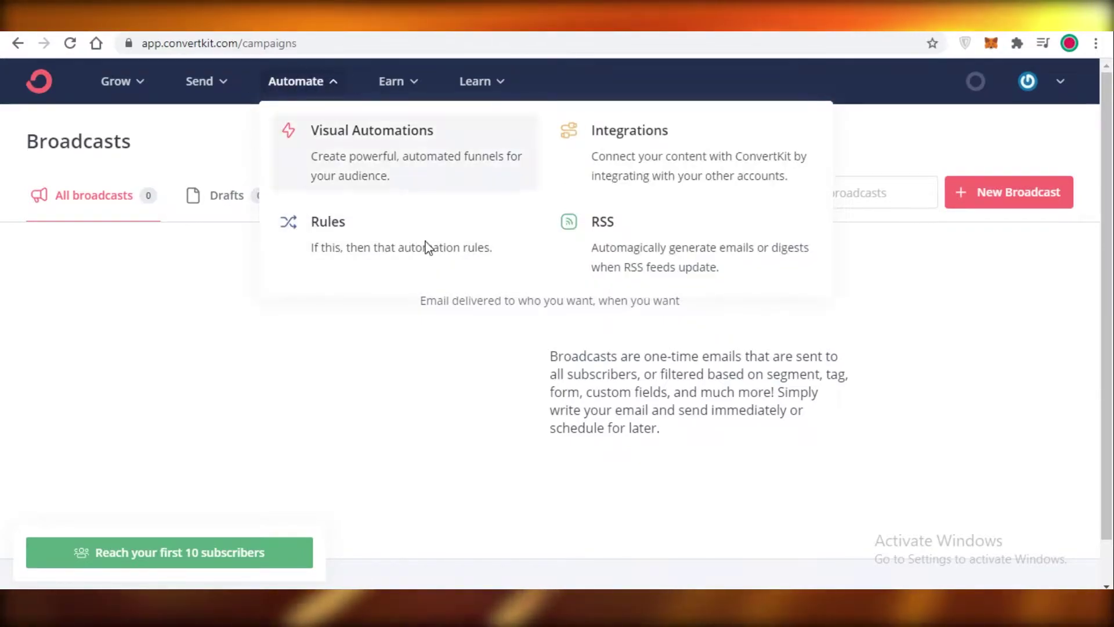
{"action": "left_click", "coordinate": [664, 495]}
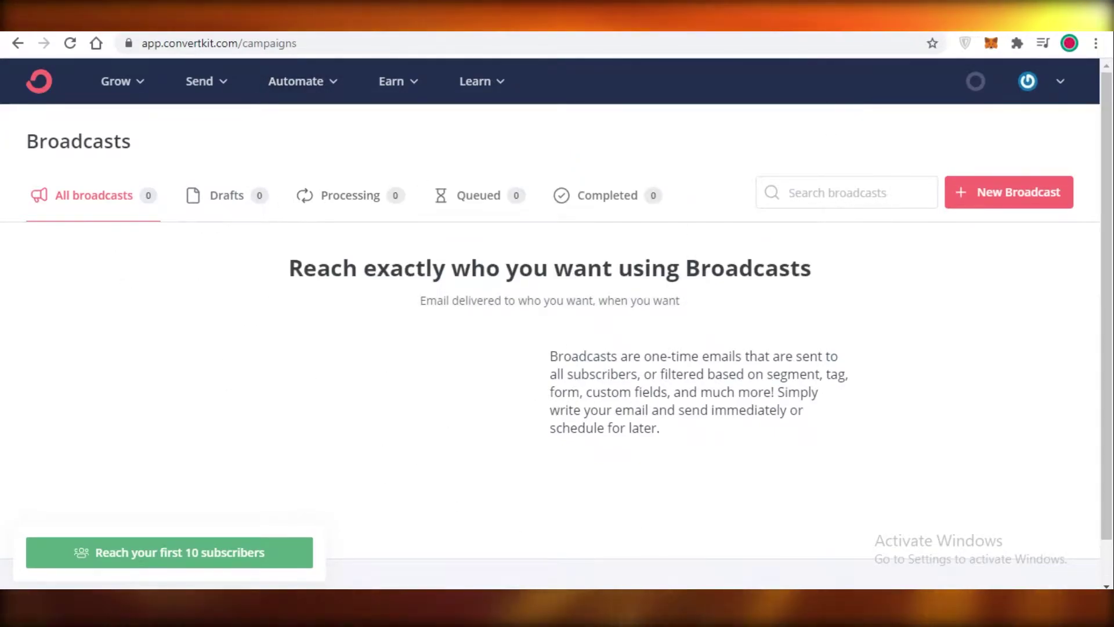
{"action": "left_click", "coordinate": [978, 174]}
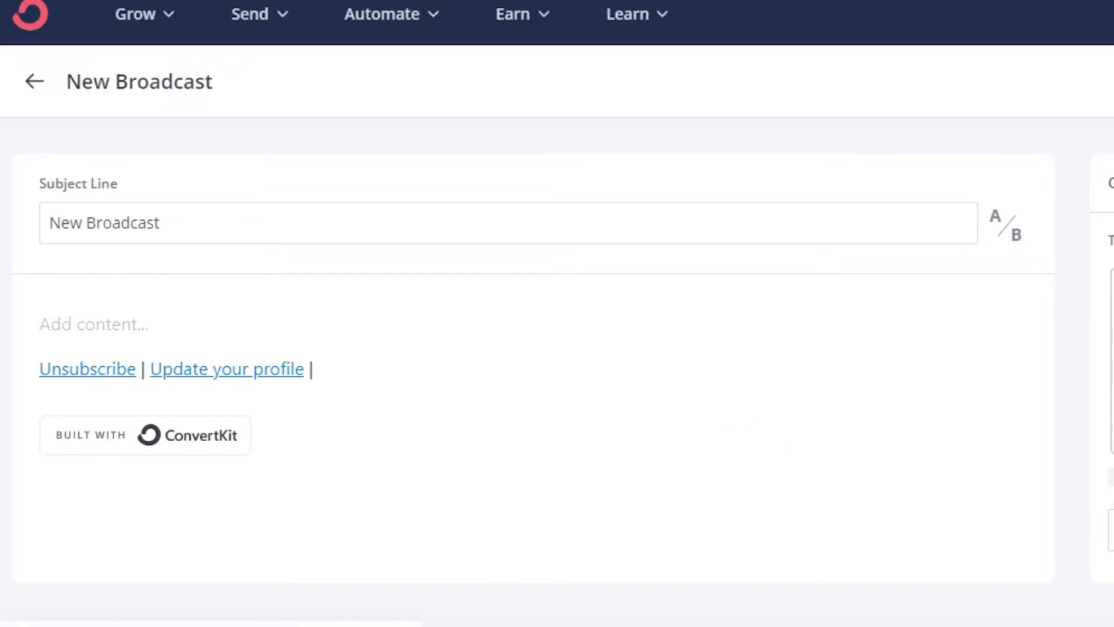
{"action": "scroll", "coordinate": [206, 290], "scroll_direction": "down", "scroll_amount": 1}
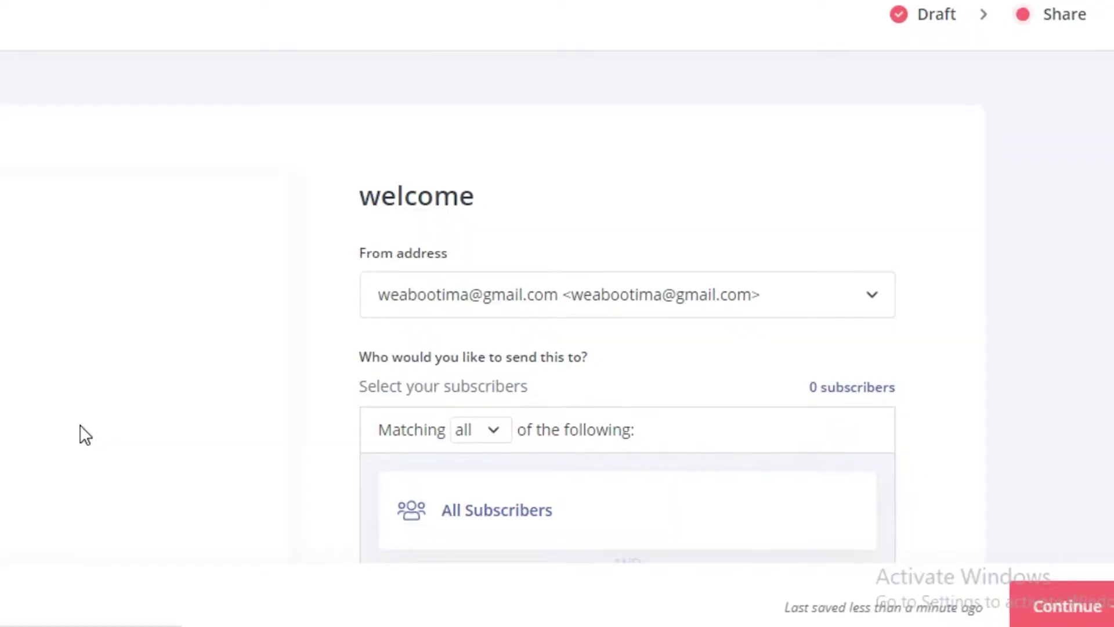
Keep the broadcast recipients matching all of the filter conditions.
{"action": "scroll", "coordinate": [672, 261], "scroll_direction": "down", "scroll_amount": 5}
{"action": "scroll", "coordinate": [586, 199], "scroll_direction": "up", "scroll_amount": 2}
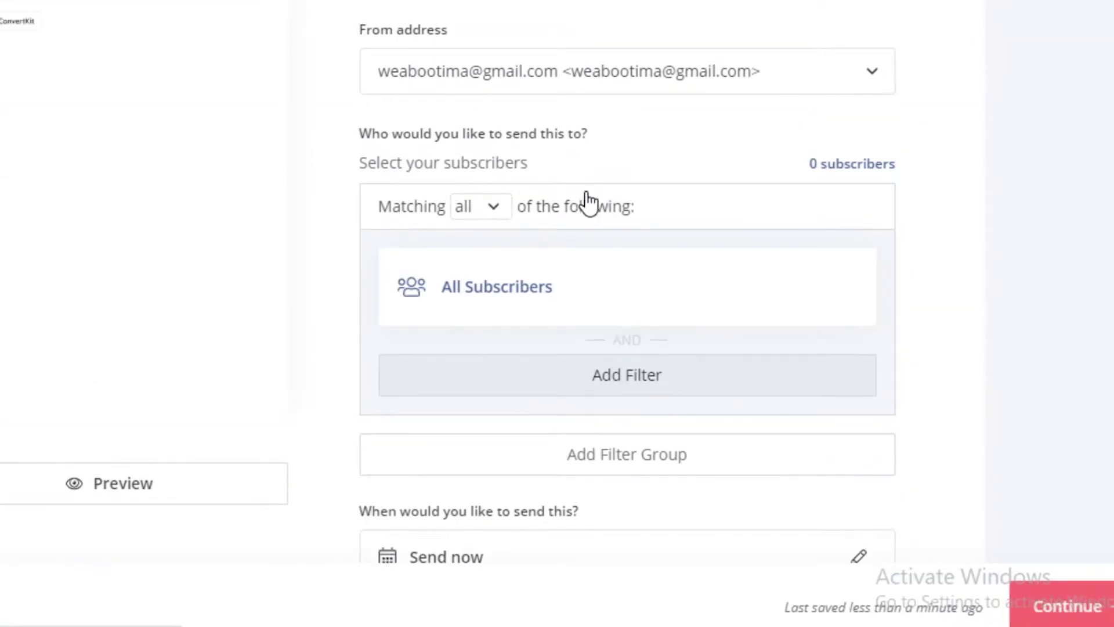
{"action": "left_click", "coordinate": [482, 217]}
{"action": "scroll", "coordinate": [659, 296], "scroll_direction": "down", "scroll_amount": 3}
{"action": "scroll", "coordinate": [638, 293], "scroll_direction": "up", "scroll_amount": 1}
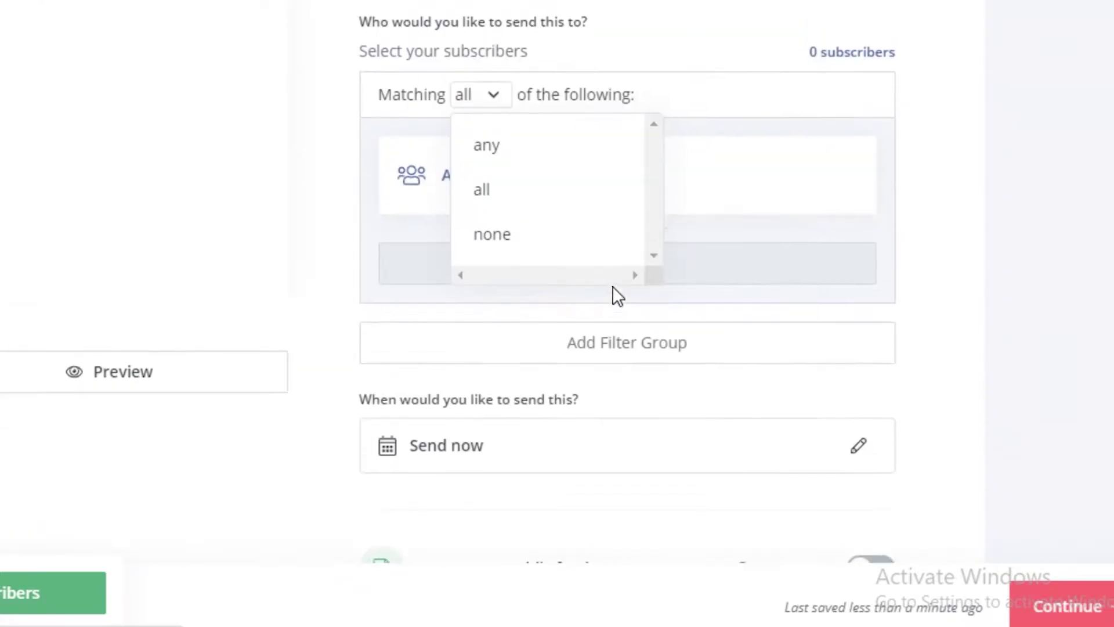
{"action": "scroll", "coordinate": [671, 251], "scroll_direction": "up", "scroll_amount": 6}
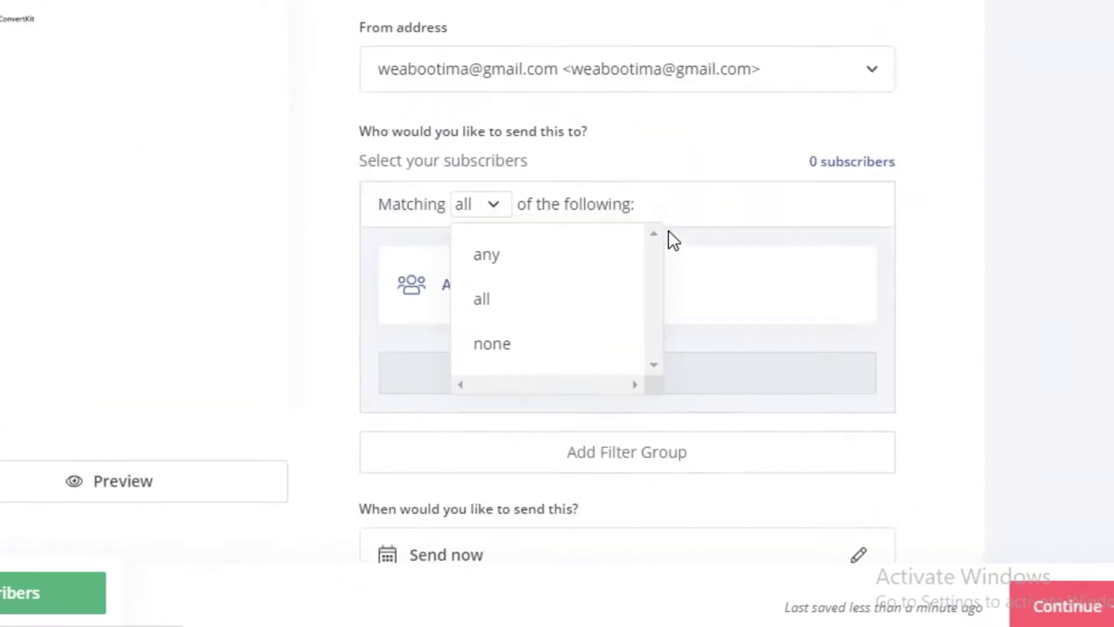
{"action": "left_click", "coordinate": [1048, 337]}
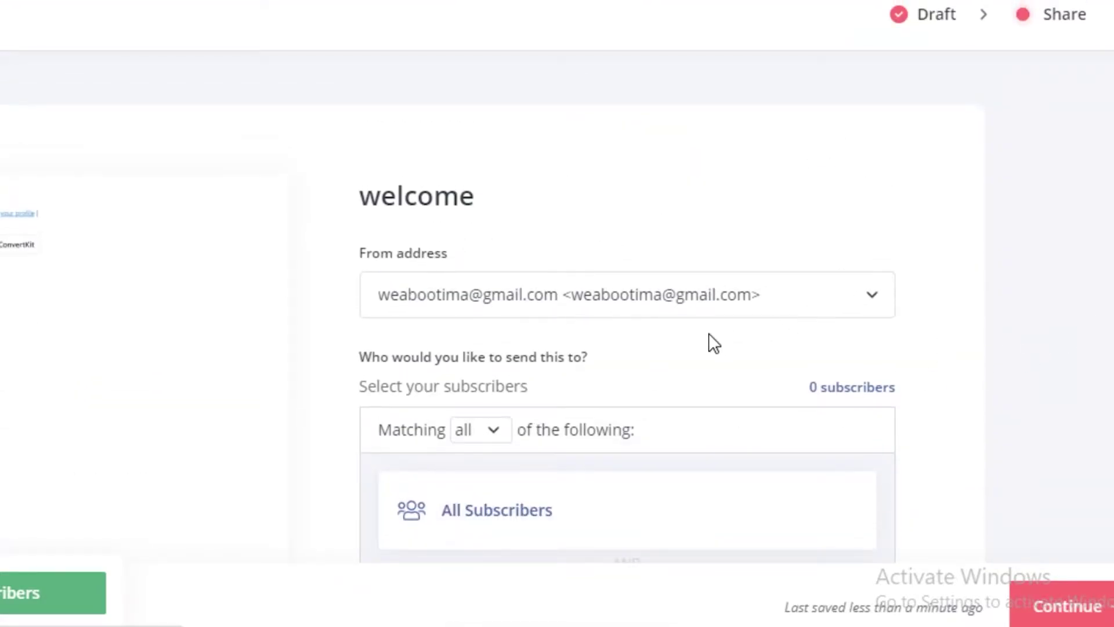
{"action": "scroll", "coordinate": [701, 347], "scroll_direction": "down", "scroll_amount": 10}
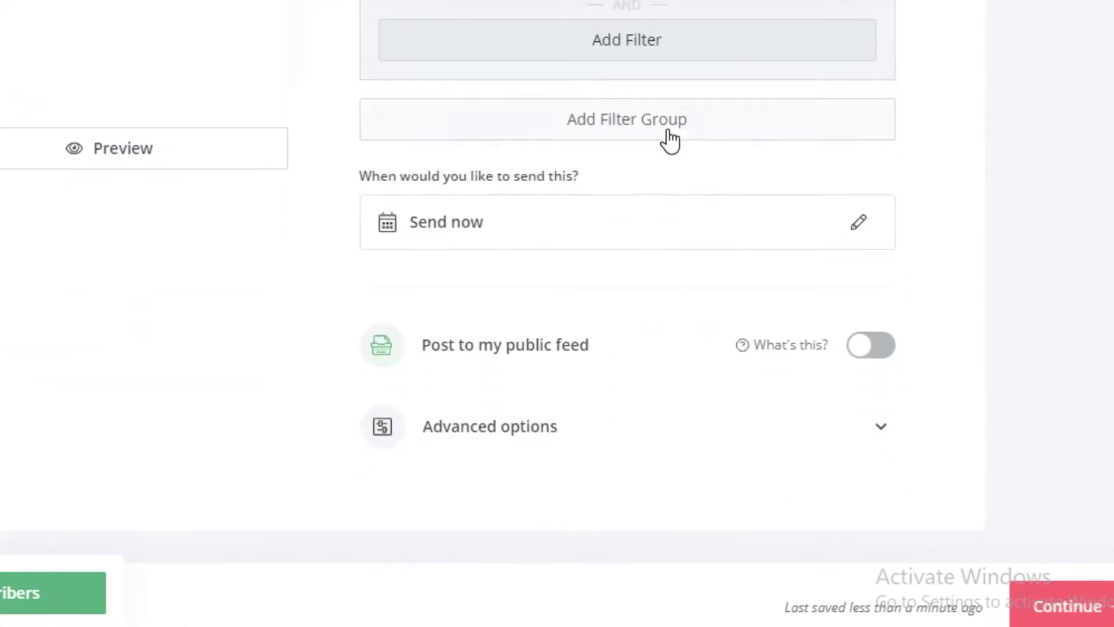
{"action": "scroll", "coordinate": [671, 139], "scroll_direction": "up", "scroll_amount": 2}
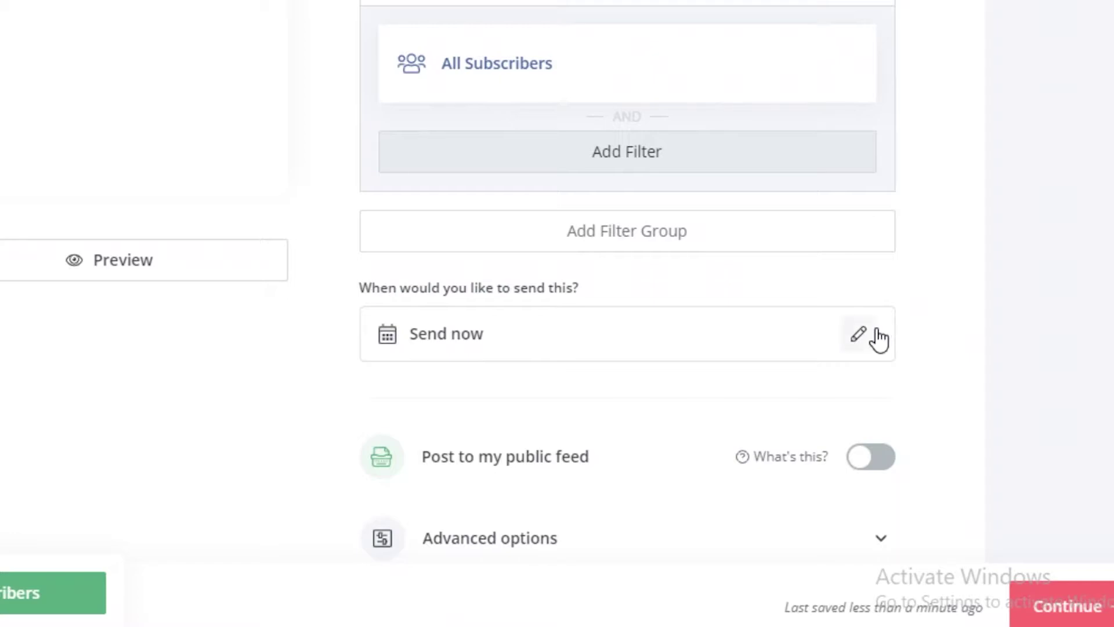
Schedule the broadcast for October 22, 2021 at 11:40 PM EDT.
{"action": "left_click", "coordinate": [665, 343]}
{"action": "scroll", "coordinate": [804, 528], "scroll_direction": "down", "scroll_amount": 2}
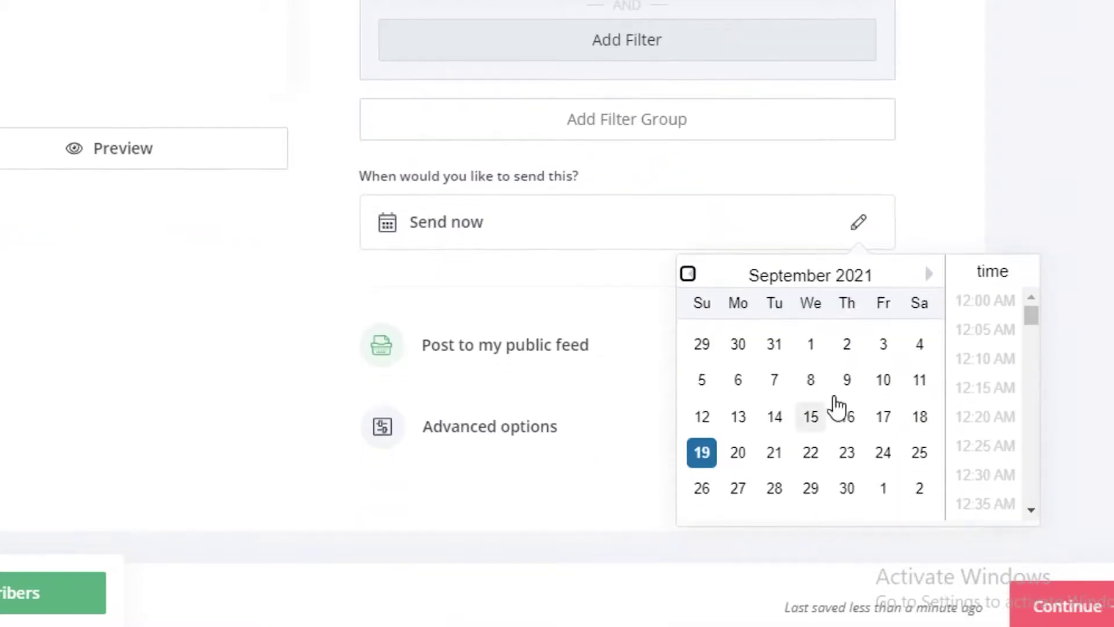
{"action": "left_click", "coordinate": [929, 274]}
{"action": "left_click", "coordinate": [883, 454]}
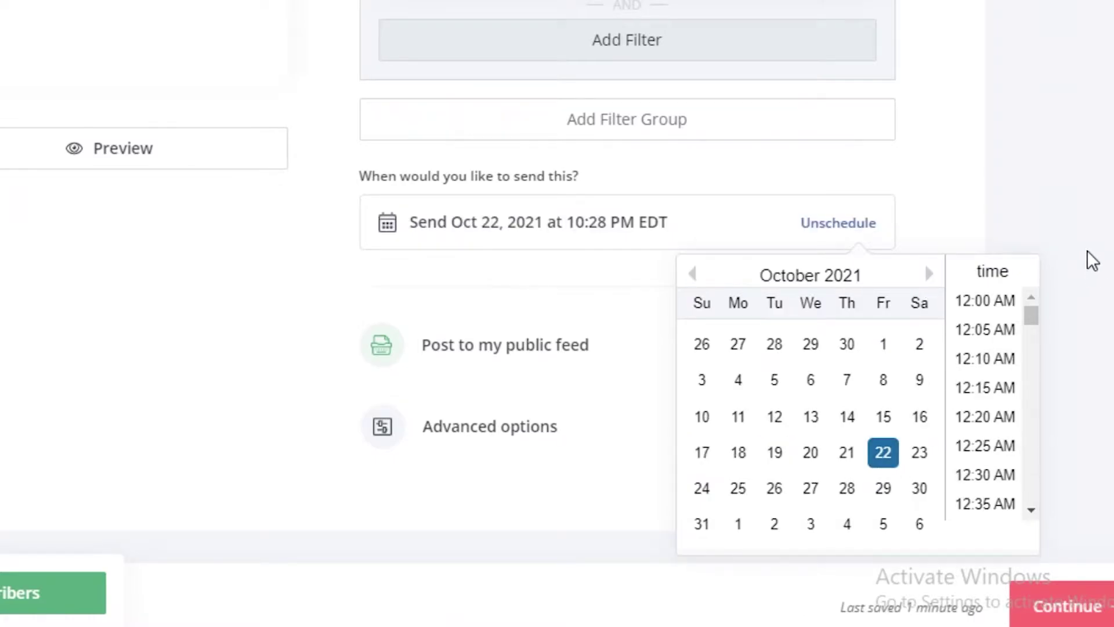
{"action": "scroll", "coordinate": [987, 391], "scroll_direction": "down", "scroll_amount": 10}
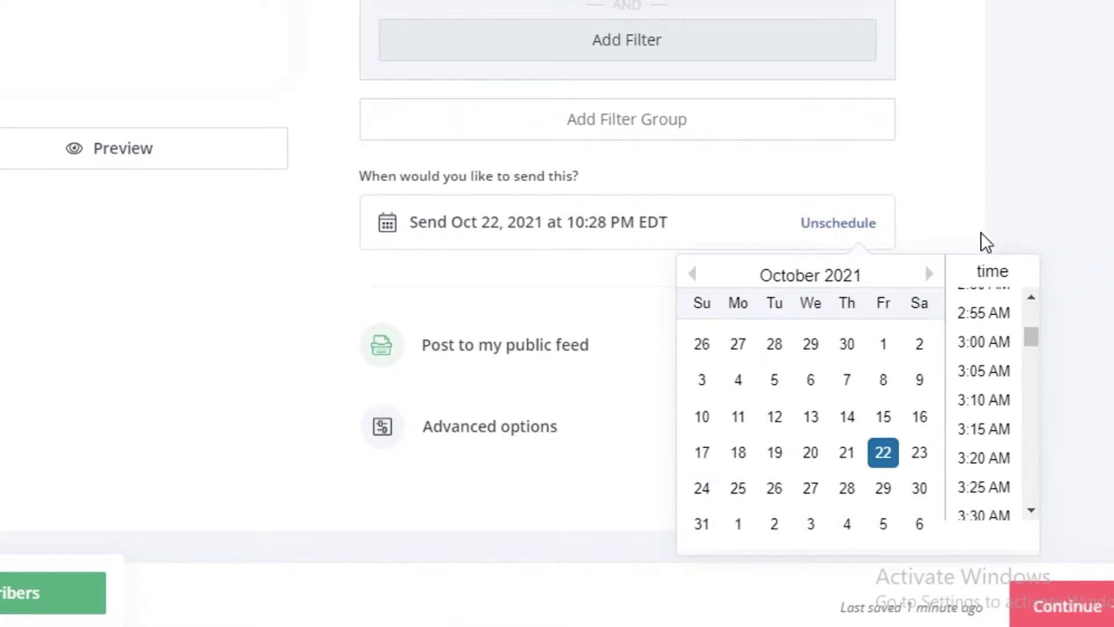
{"action": "scroll", "coordinate": [990, 268], "scroll_direction": "down", "scroll_amount": 1}
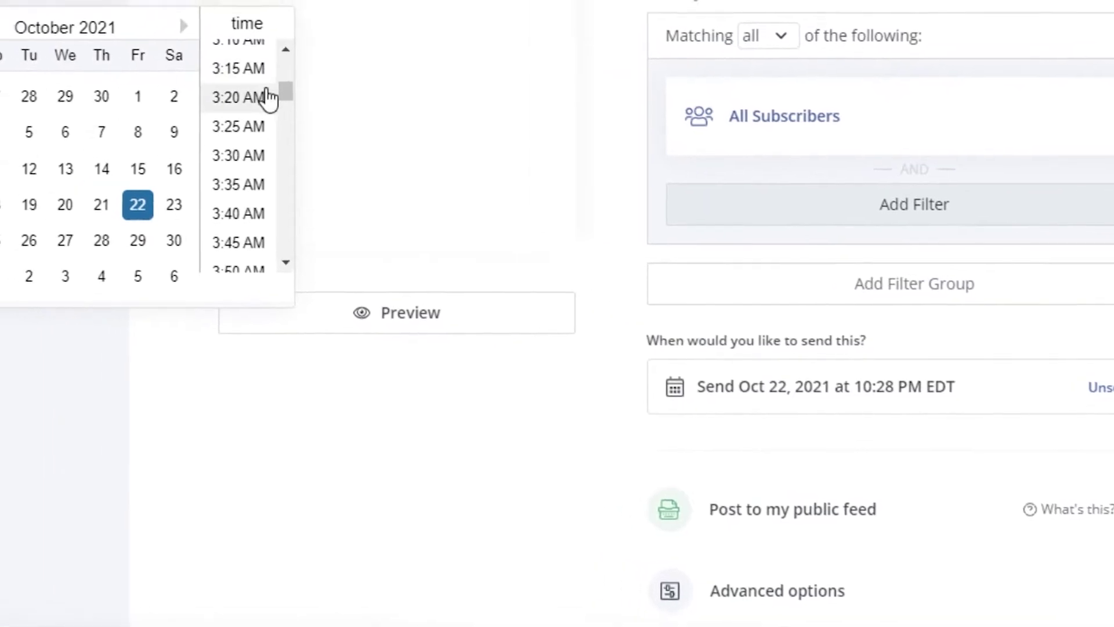
{"action": "left_click_drag", "start_coordinate": [270, 92], "coordinate": [313, 129]}
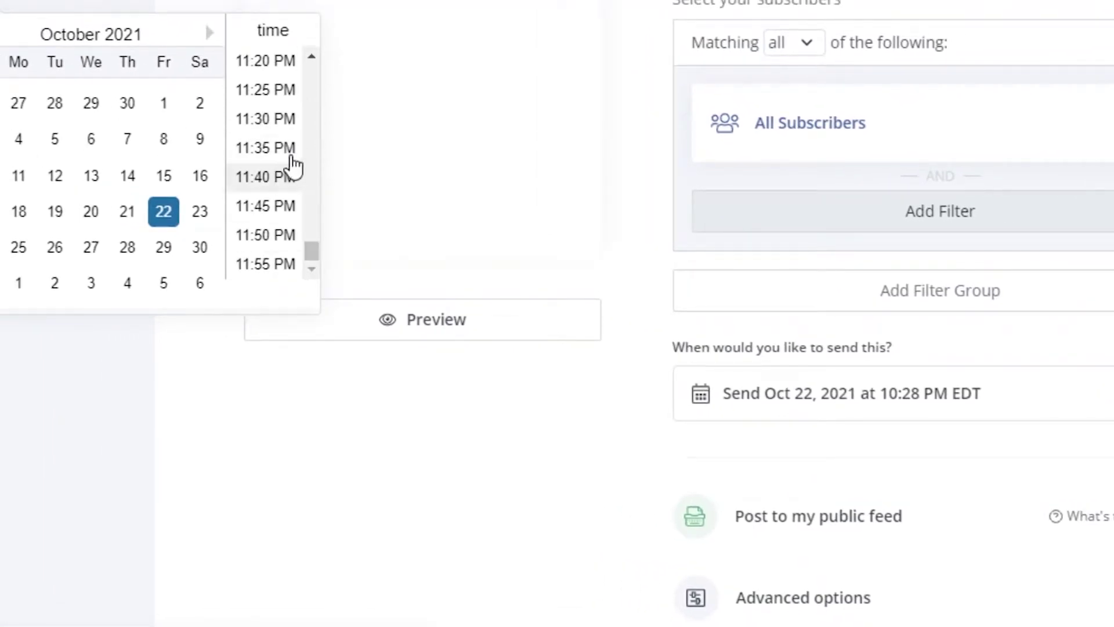
{"action": "left_click", "coordinate": [452, 186]}
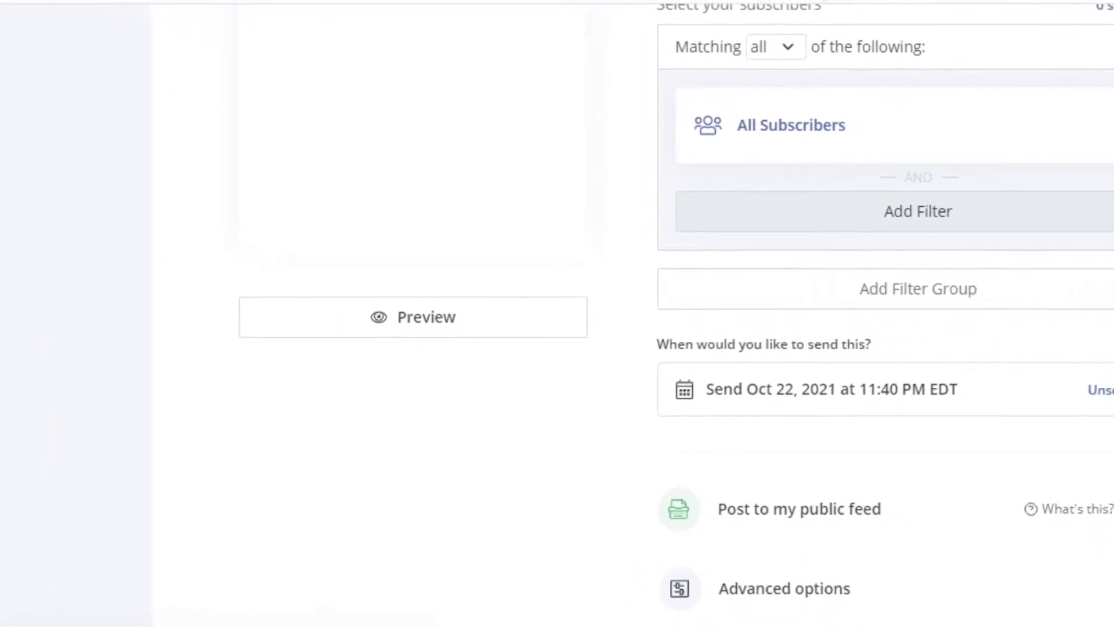
Expand the broadcast's Advanced options and place the cursor in the Preview Text field.
{"action": "scroll", "coordinate": [530, 403], "scroll_direction": "up", "scroll_amount": 3}
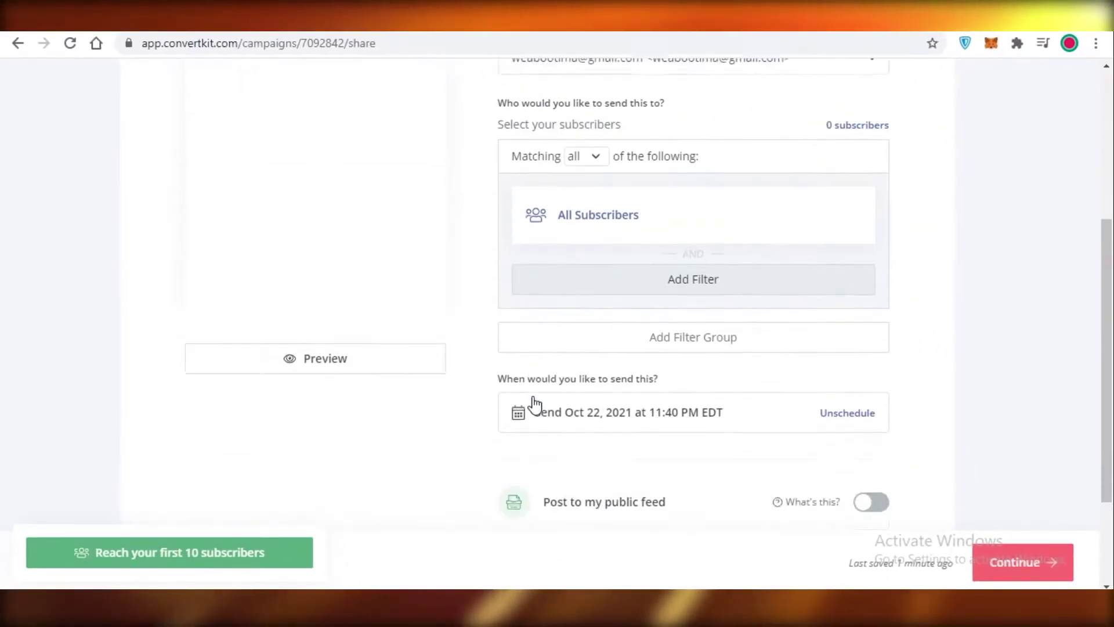
{"action": "scroll", "coordinate": [530, 271], "scroll_direction": "down", "scroll_amount": 3}
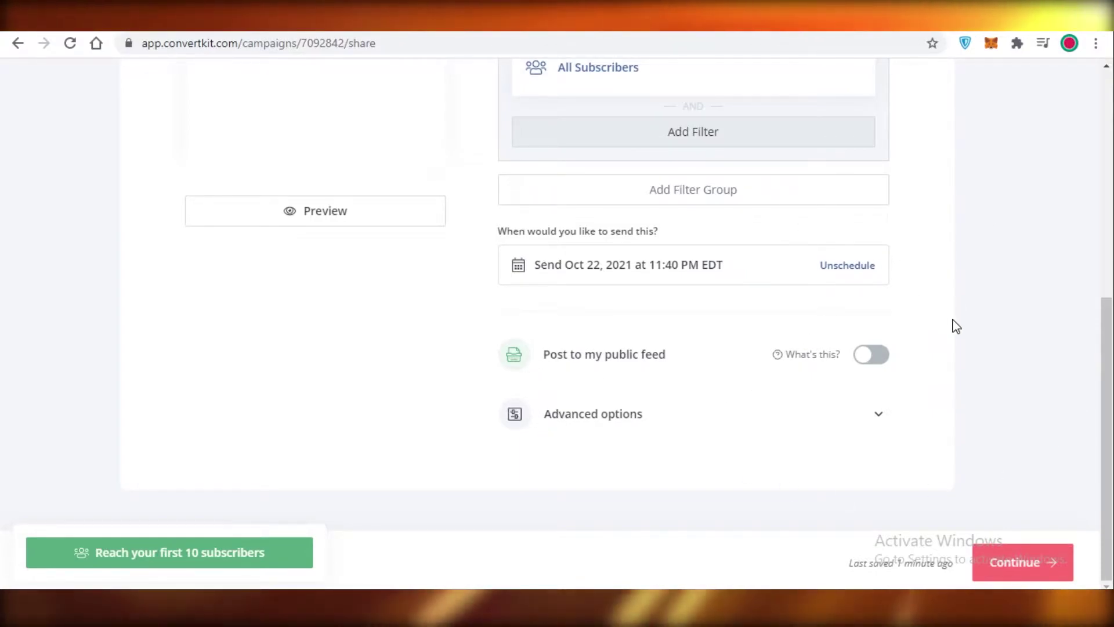
{"action": "scroll", "coordinate": [955, 330], "scroll_direction": "up", "scroll_amount": 1}
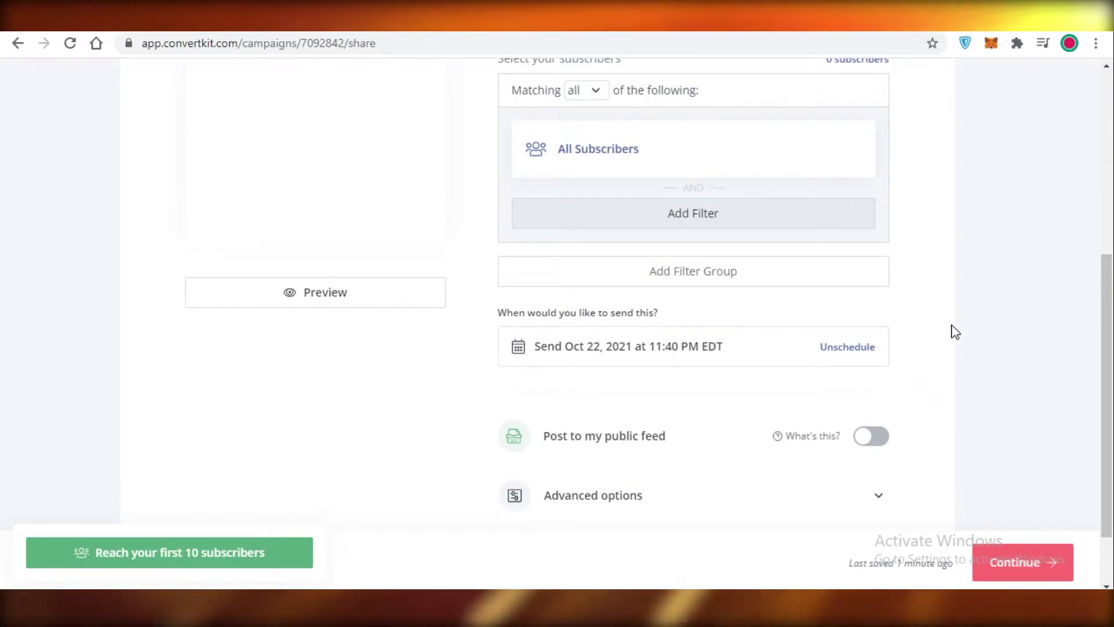
{"action": "scroll", "coordinate": [950, 331], "scroll_direction": "down", "scroll_amount": 1}
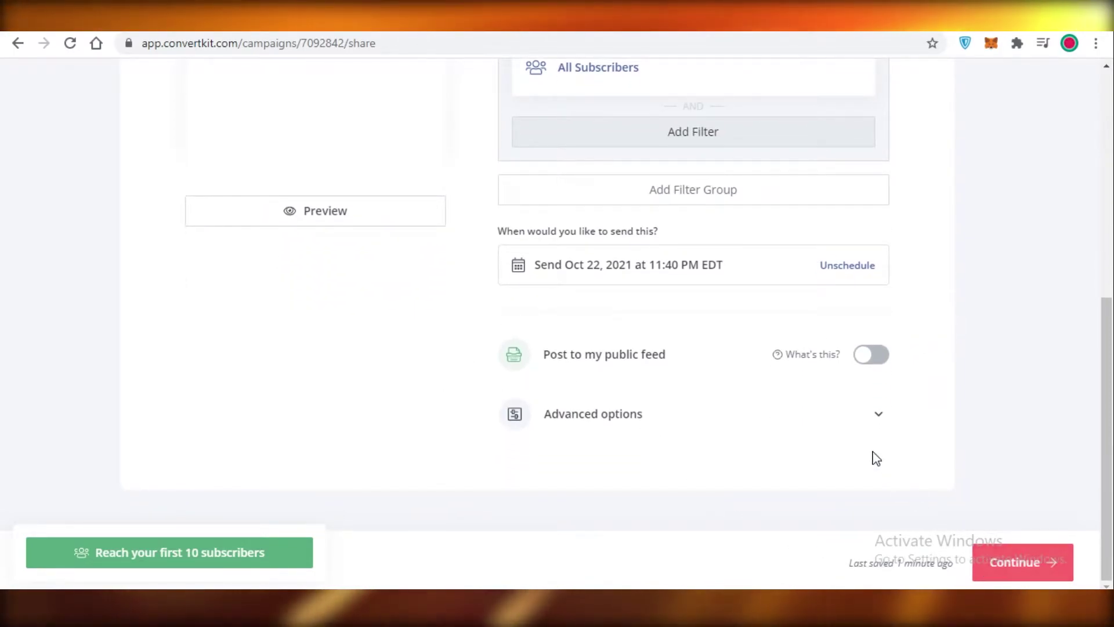
{"action": "left_click", "coordinate": [819, 409]}
{"action": "scroll", "coordinate": [853, 359], "scroll_direction": "down", "scroll_amount": 3}
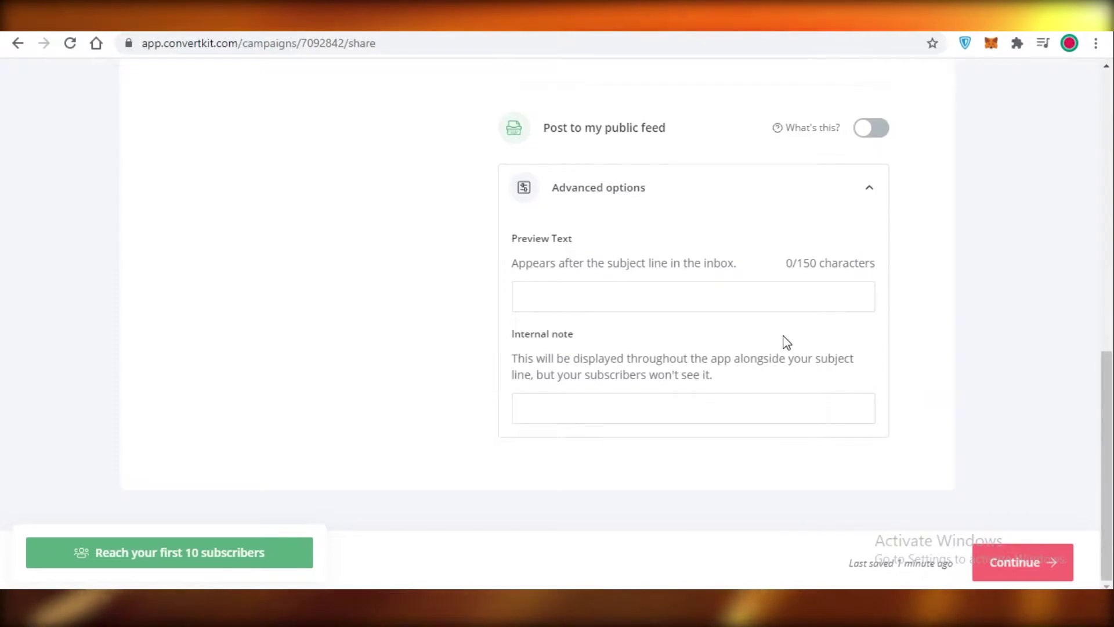
{"action": "scroll", "coordinate": [801, 366], "scroll_direction": "up", "scroll_amount": 2}
{"action": "scroll", "coordinate": [763, 373], "scroll_direction": "down", "scroll_amount": 1}
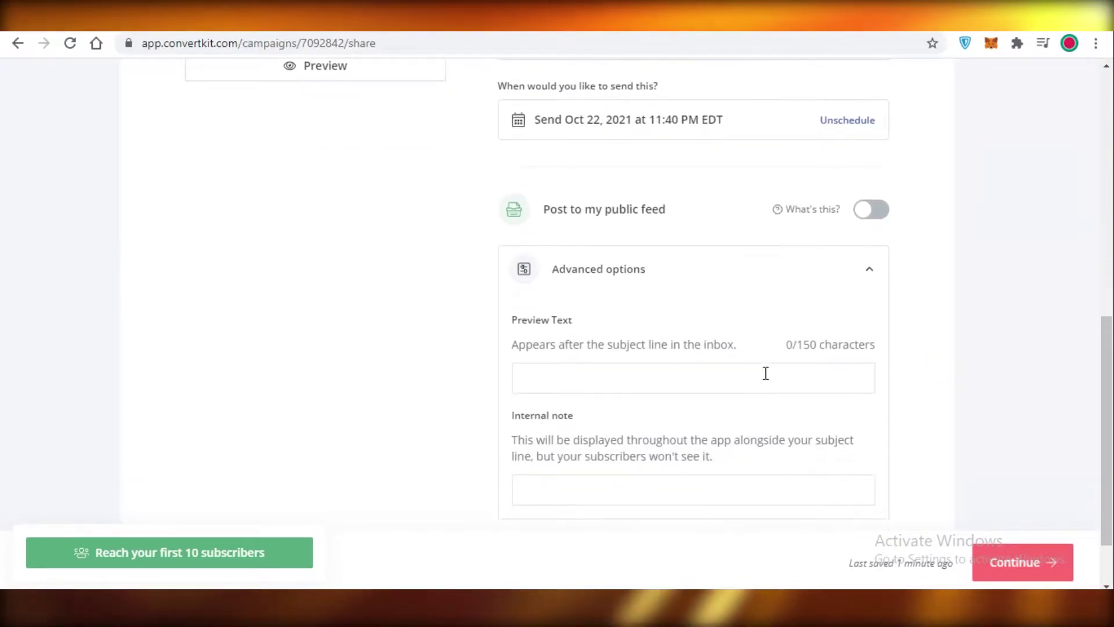
{"action": "left_click", "coordinate": [657, 366]}
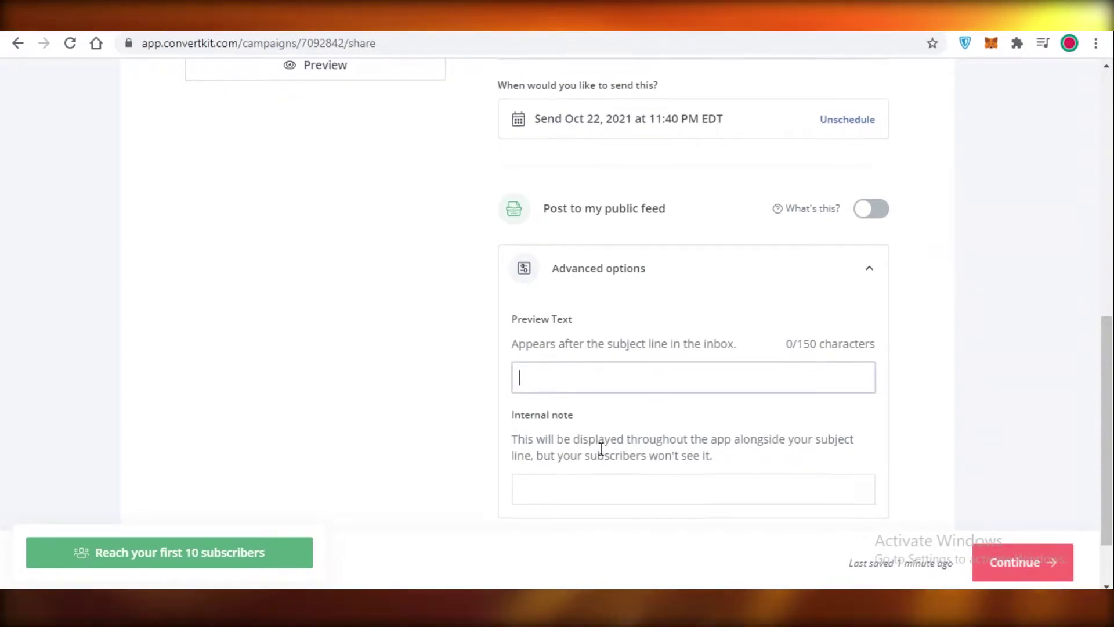
{"action": "scroll", "coordinate": [601, 448], "scroll_direction": "down", "scroll_amount": 2}
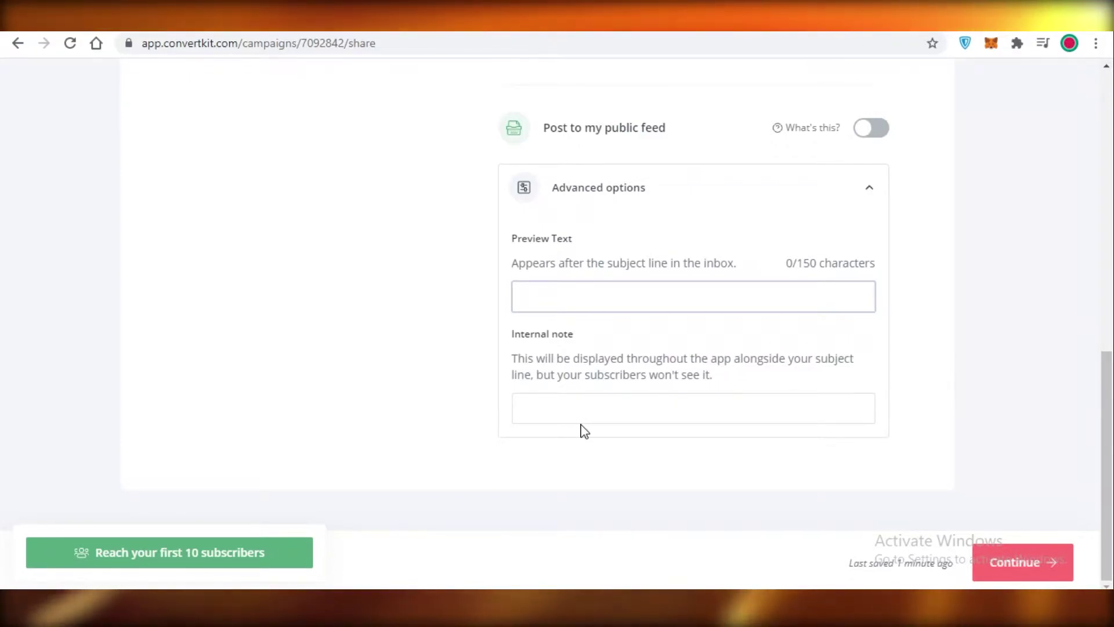
{"action": "scroll", "coordinate": [406, 378], "scroll_direction": "up", "scroll_amount": 3}
{"action": "scroll", "coordinate": [443, 393], "scroll_direction": "down", "scroll_amount": 3}
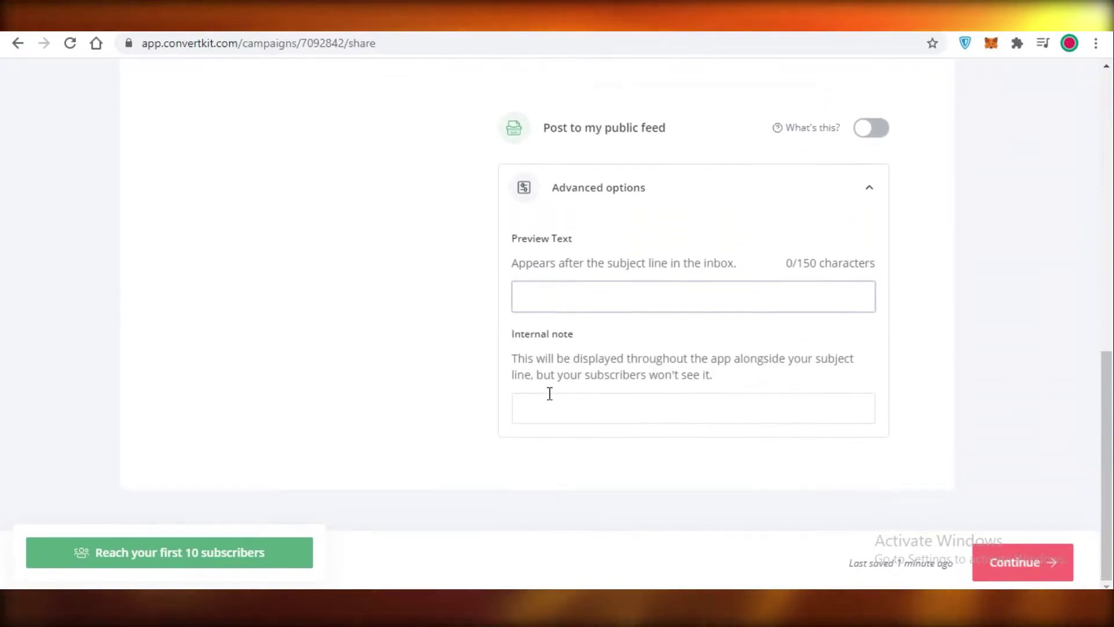
{"action": "scroll", "coordinate": [878, 360], "scroll_direction": "up", "scroll_amount": 7}
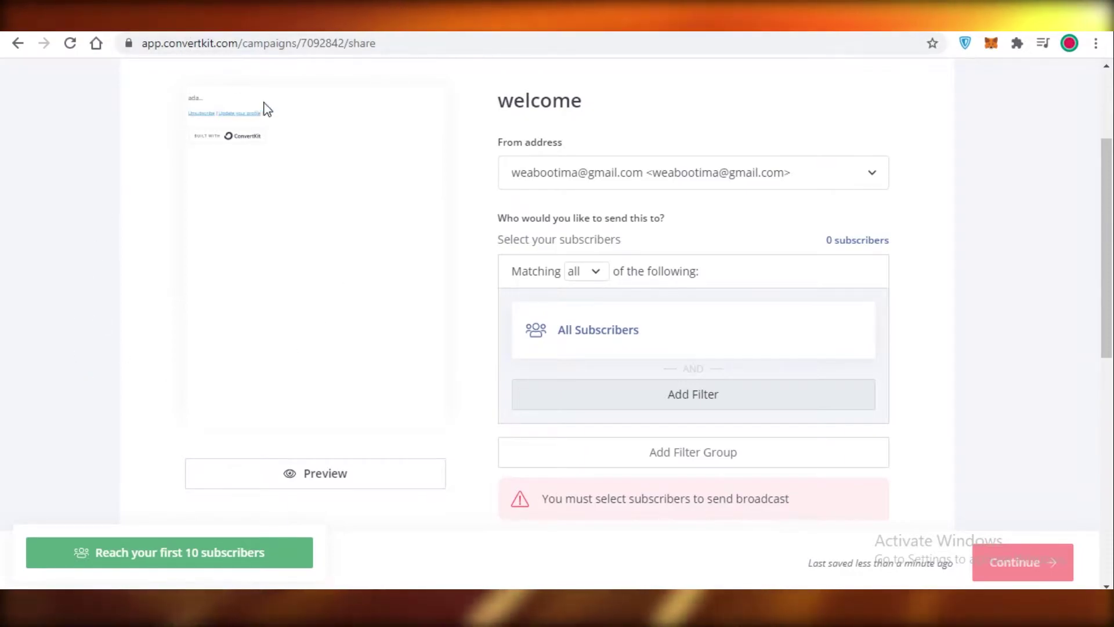
Add a second recipient filter group, cancelling the Add Filter popup so it stays empty.
{"action": "scroll", "coordinate": [331, 435], "scroll_direction": "up", "scroll_amount": 3}
{"action": "scroll", "coordinate": [283, 336], "scroll_direction": "down", "scroll_amount": 2}
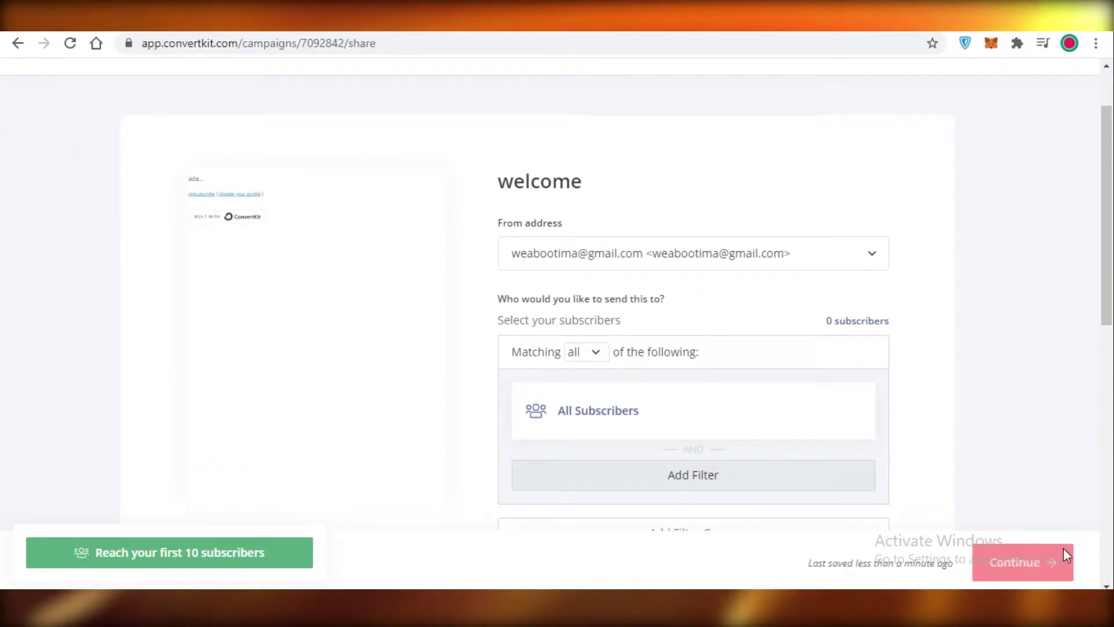
{"action": "scroll", "coordinate": [745, 522], "scroll_direction": "down", "scroll_amount": 1}
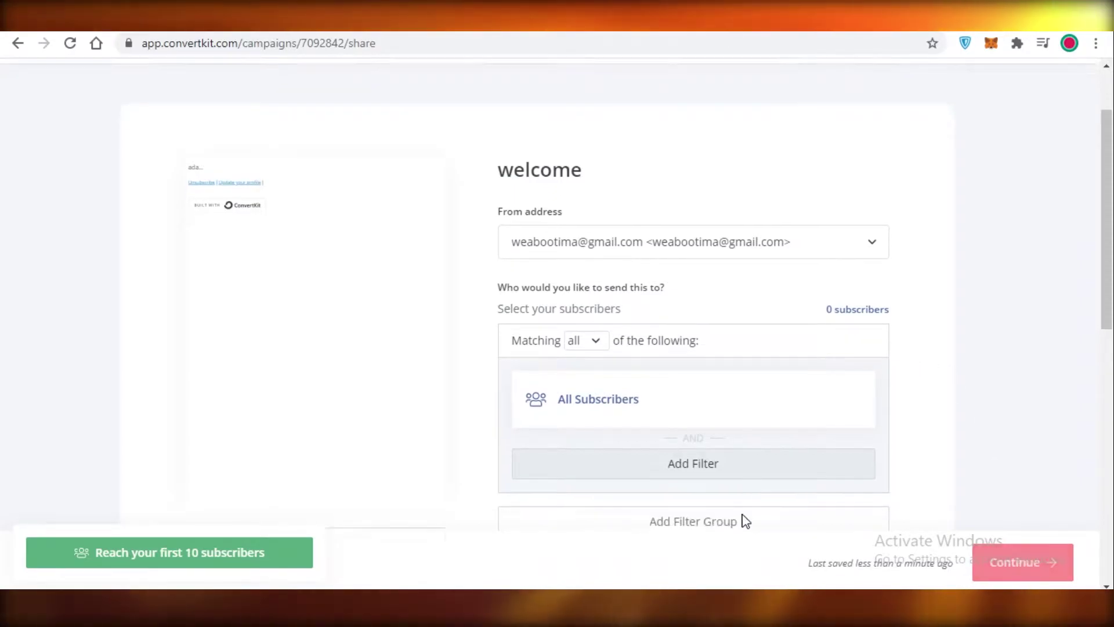
{"action": "scroll", "coordinate": [744, 522], "scroll_direction": "down", "scroll_amount": 4}
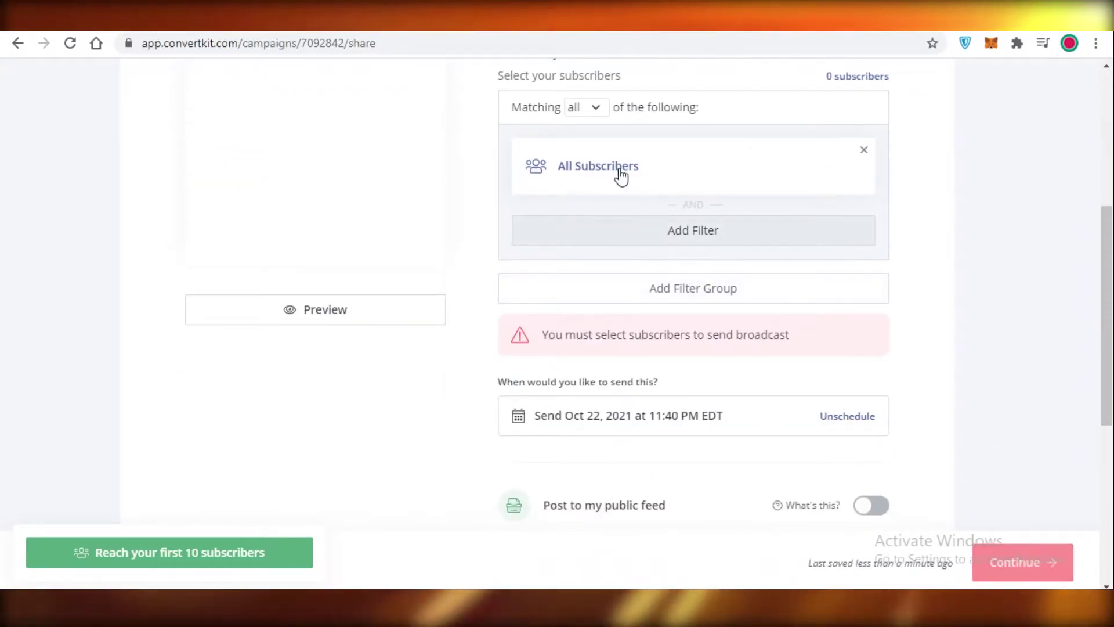
{"action": "left_click", "coordinate": [575, 109]}
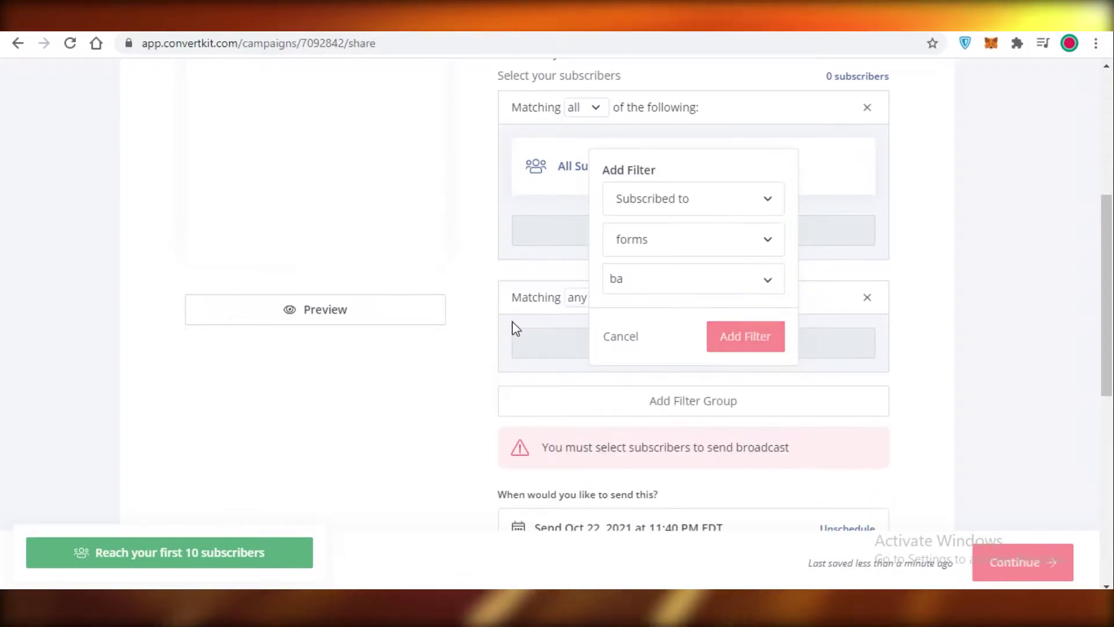
{"action": "left_click", "coordinate": [612, 339]}
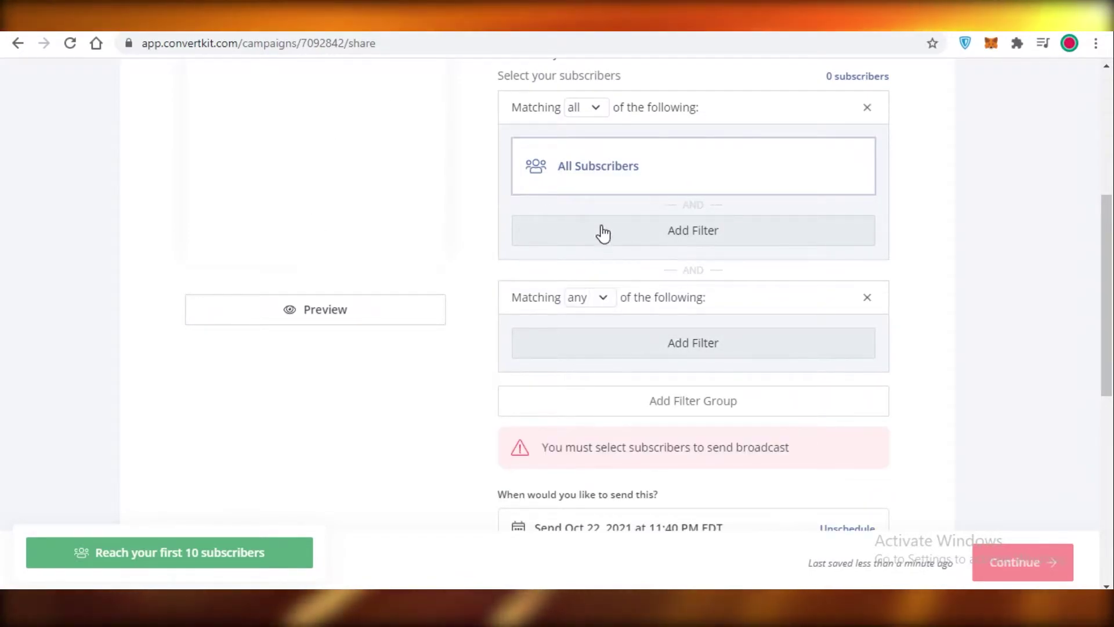
{"action": "scroll", "coordinate": [574, 244], "scroll_direction": "up", "scroll_amount": 4}
{"action": "scroll", "coordinate": [562, 316], "scroll_direction": "down", "scroll_amount": 3}
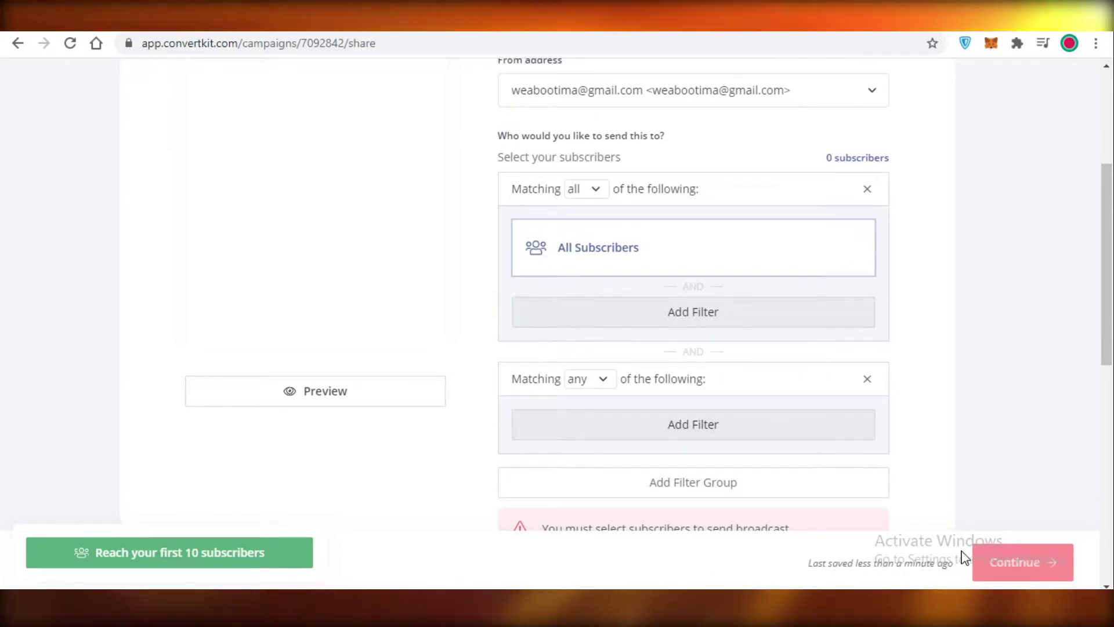
{"action": "scroll", "coordinate": [206, 499], "scroll_direction": "up", "scroll_amount": 4}
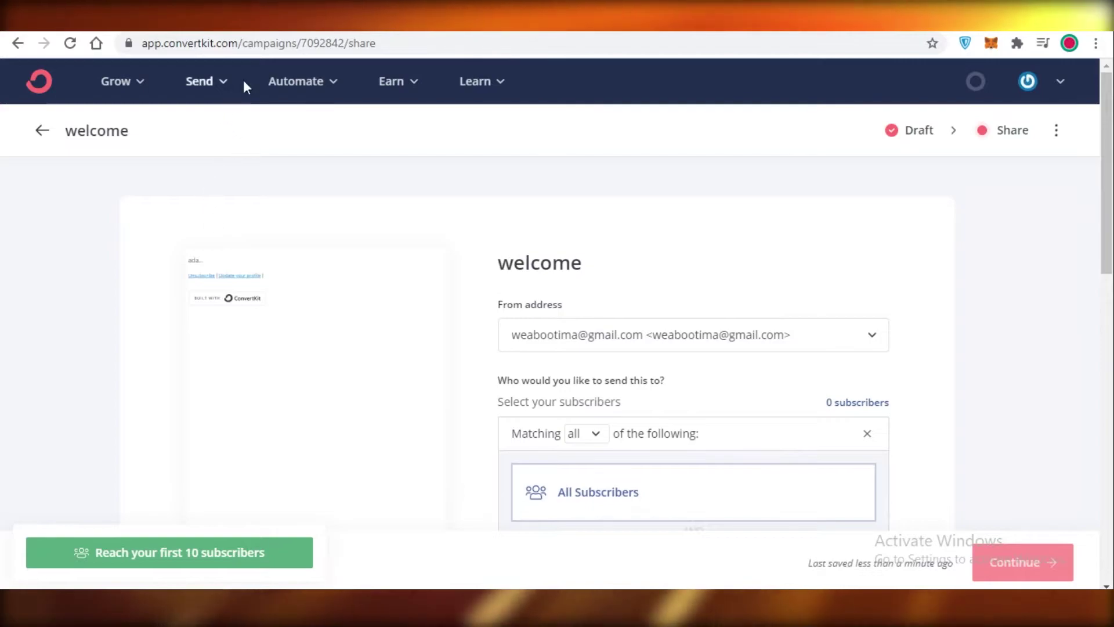
Go to Send > Sequences and dismiss the automation trial banner.
{"action": "left_click", "coordinate": [198, 84]}
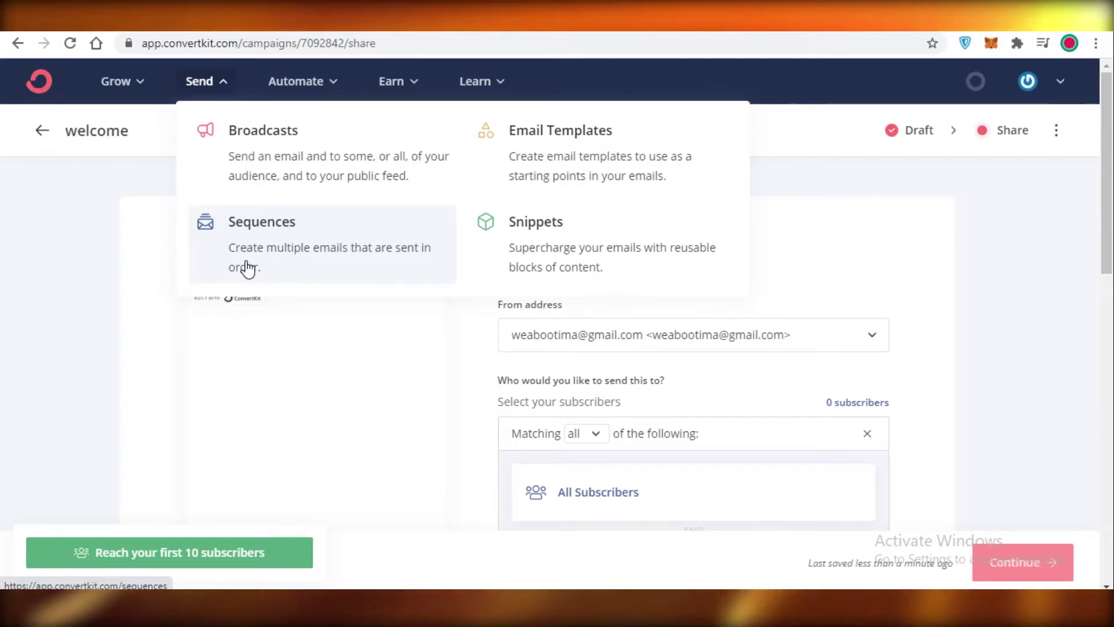
{"action": "left_click", "coordinate": [215, 242]}
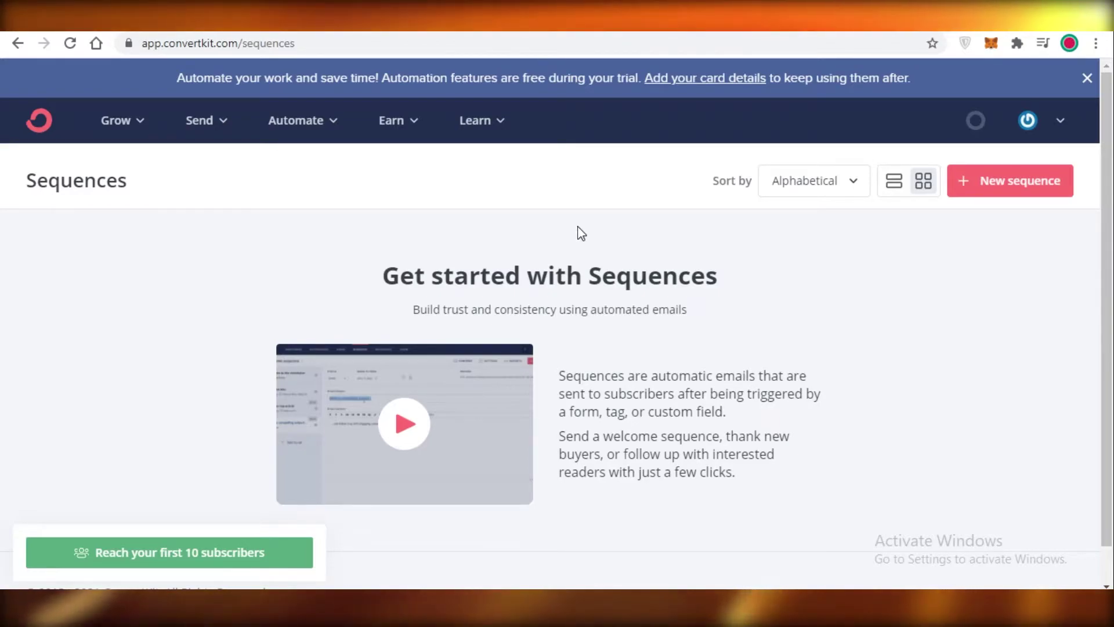
{"action": "scroll", "coordinate": [577, 231], "scroll_direction": "down", "scroll_amount": 1}
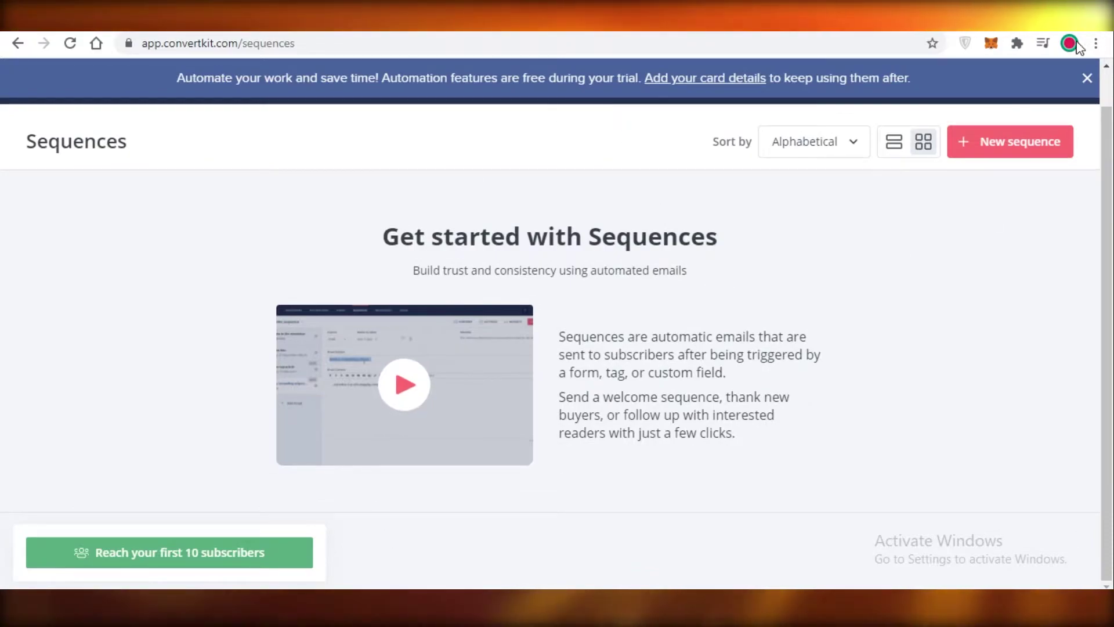
{"action": "left_click", "coordinate": [1087, 79]}
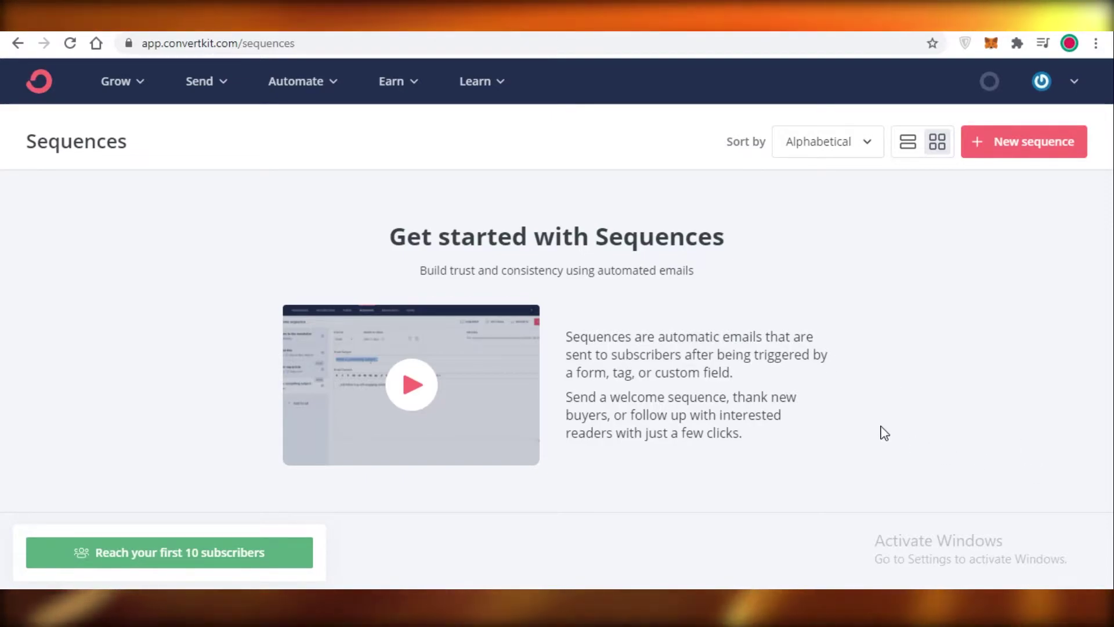
Go to Automate > Visual Automations, creating the empty Visual Automation 1.
{"action": "left_click", "coordinate": [334, 92]}
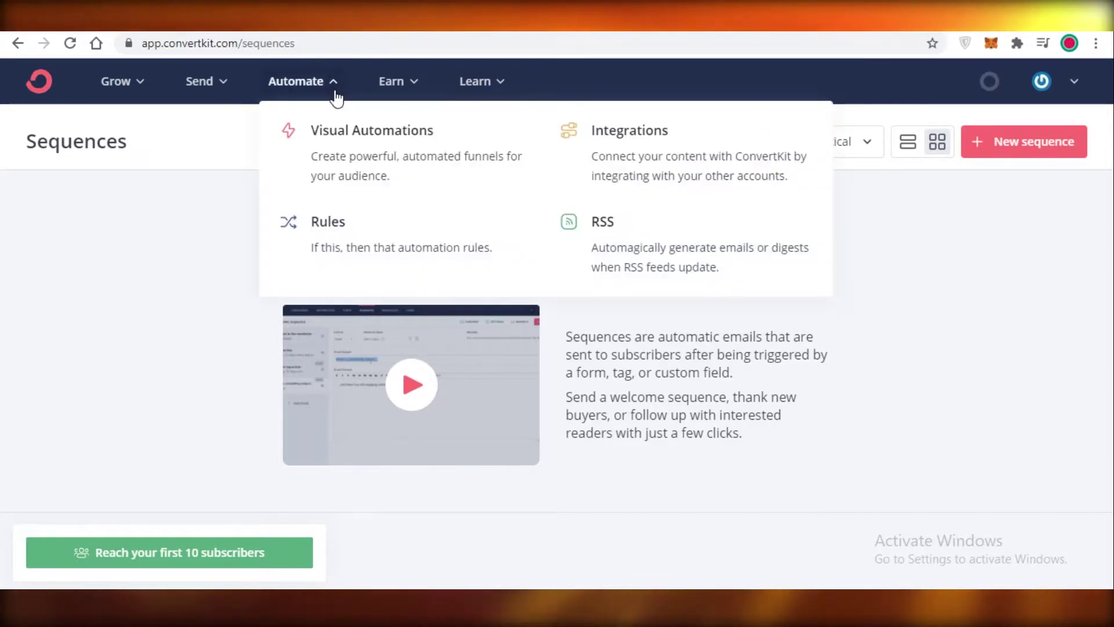
{"action": "left_click", "coordinate": [333, 186]}
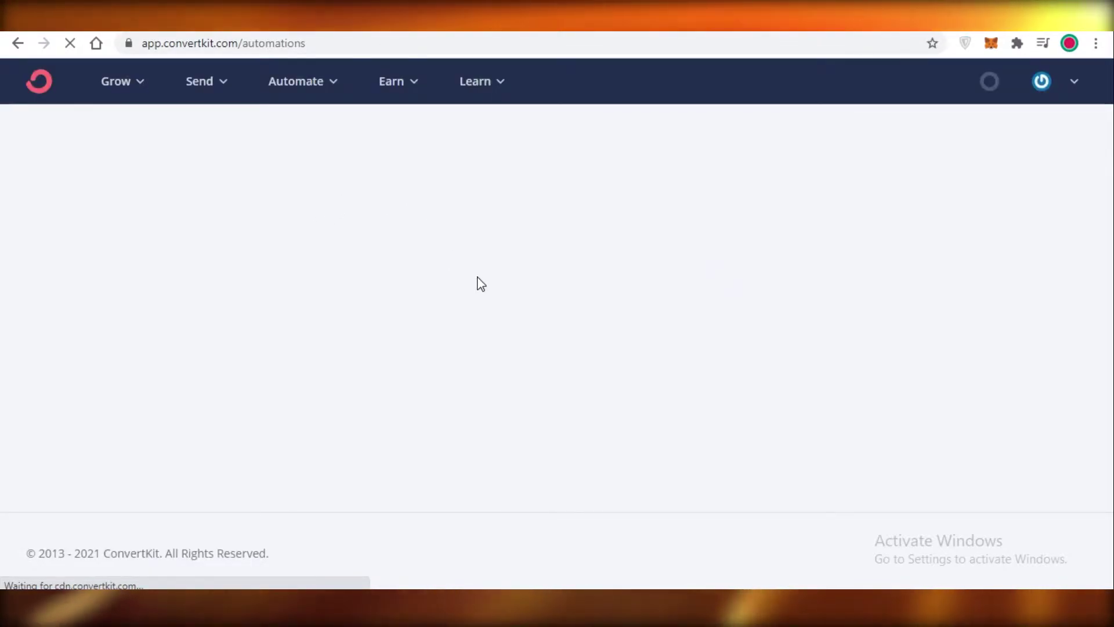
{"action": "scroll", "coordinate": [490, 279], "scroll_direction": "down", "scroll_amount": 1}
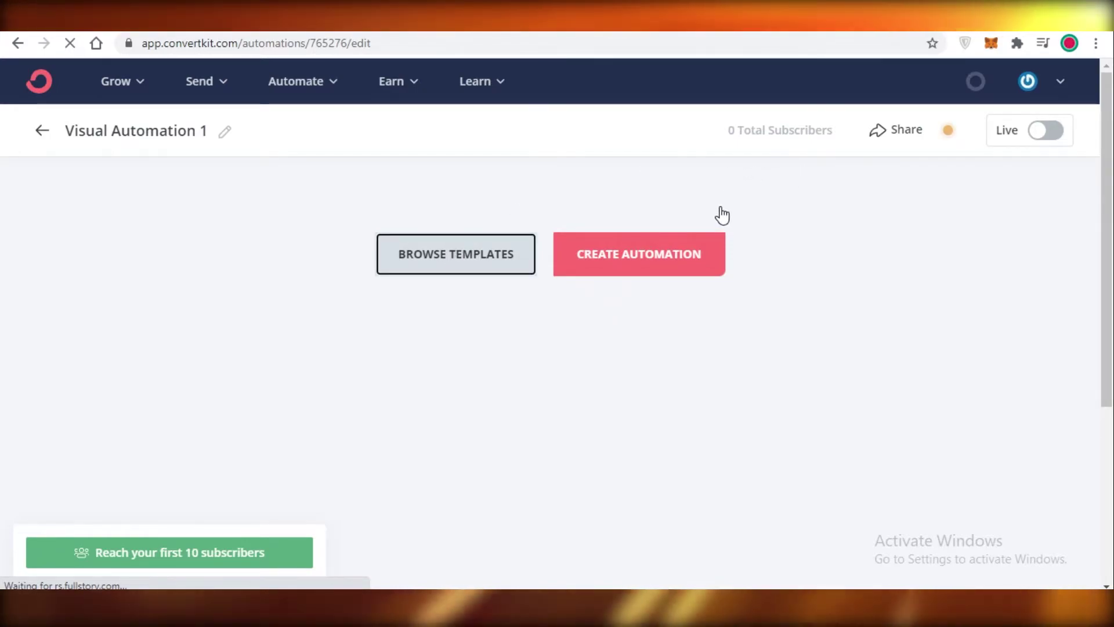
Scroll through the automation templates gallery to find the Evergreen product pitch card.
{"action": "scroll", "coordinate": [725, 215], "scroll_direction": "down", "scroll_amount": 3}
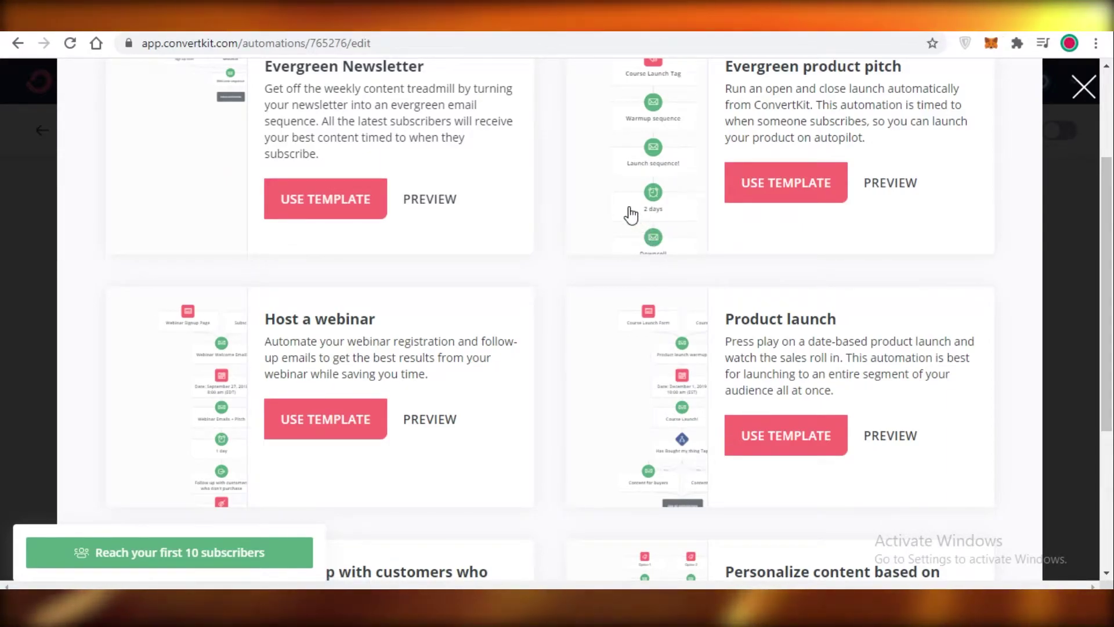
{"action": "scroll", "coordinate": [629, 216], "scroll_direction": "down", "scroll_amount": 3}
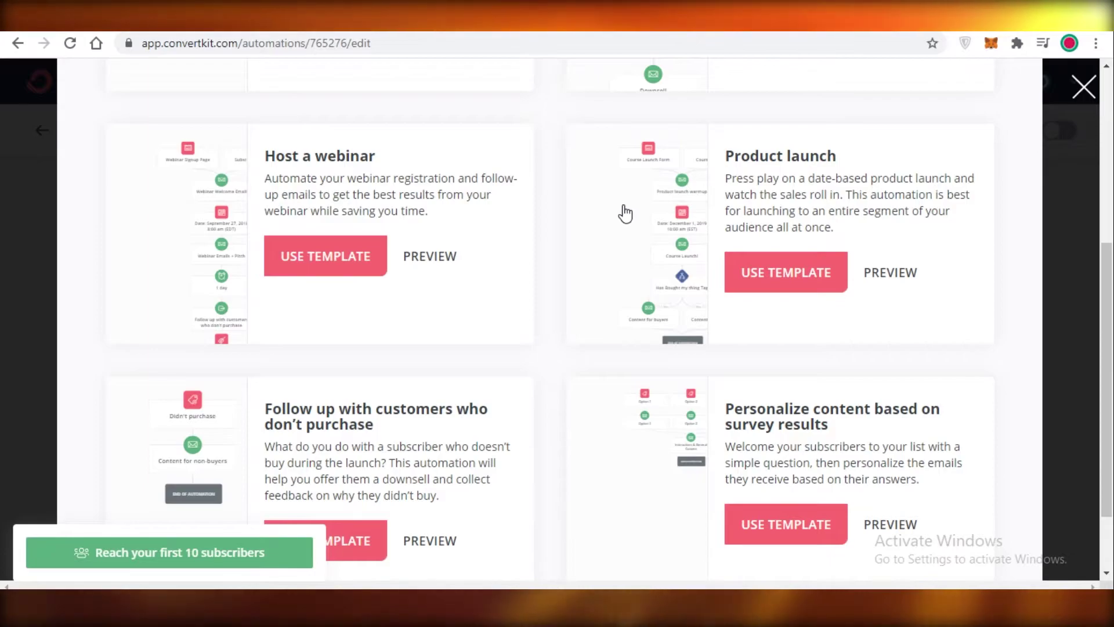
{"action": "scroll", "coordinate": [621, 229], "scroll_direction": "down", "scroll_amount": 2}
{"action": "scroll", "coordinate": [614, 232], "scroll_direction": "up", "scroll_amount": 2}
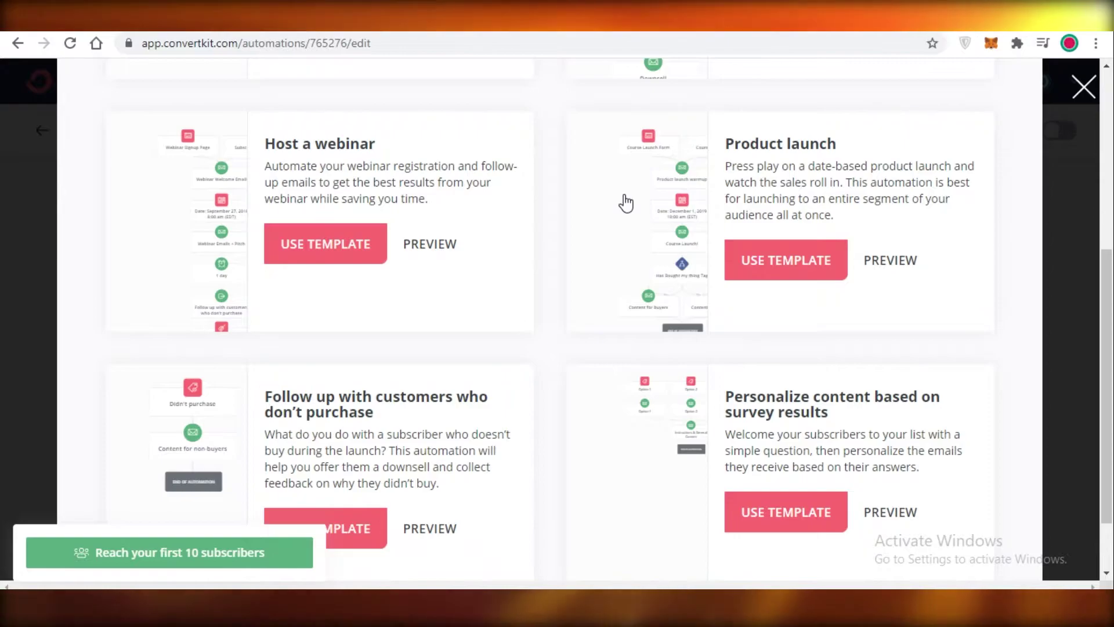
{"action": "scroll", "coordinate": [603, 157], "scroll_direction": "up", "scroll_amount": 4}
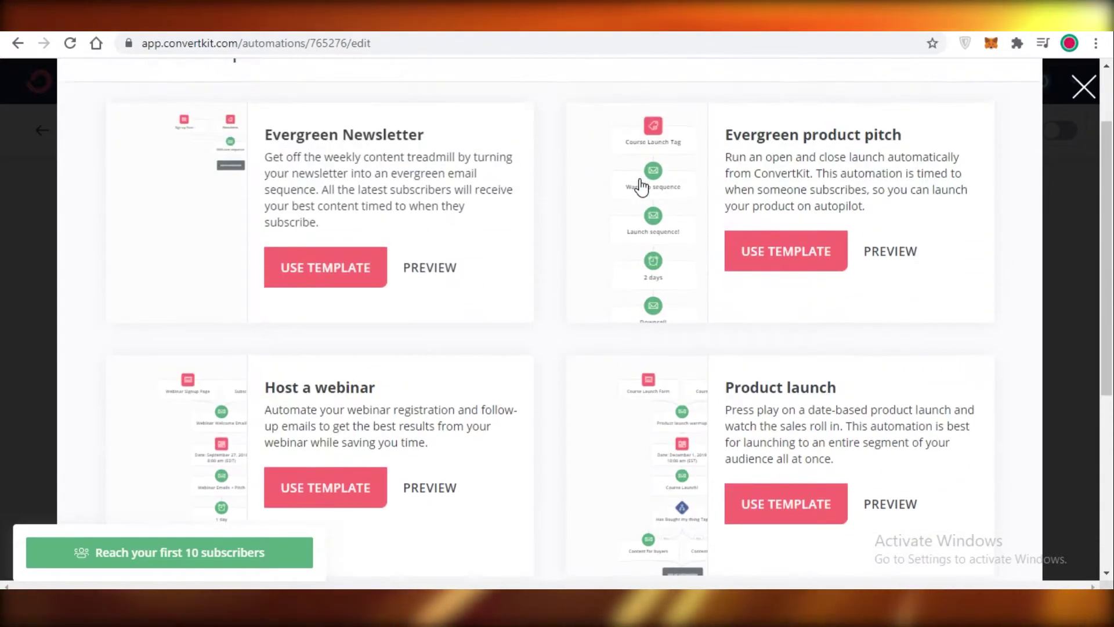
{"action": "scroll", "coordinate": [630, 308], "scroll_direction": "down", "scroll_amount": 3}
{"action": "scroll", "coordinate": [629, 306], "scroll_direction": "down", "scroll_amount": 3}
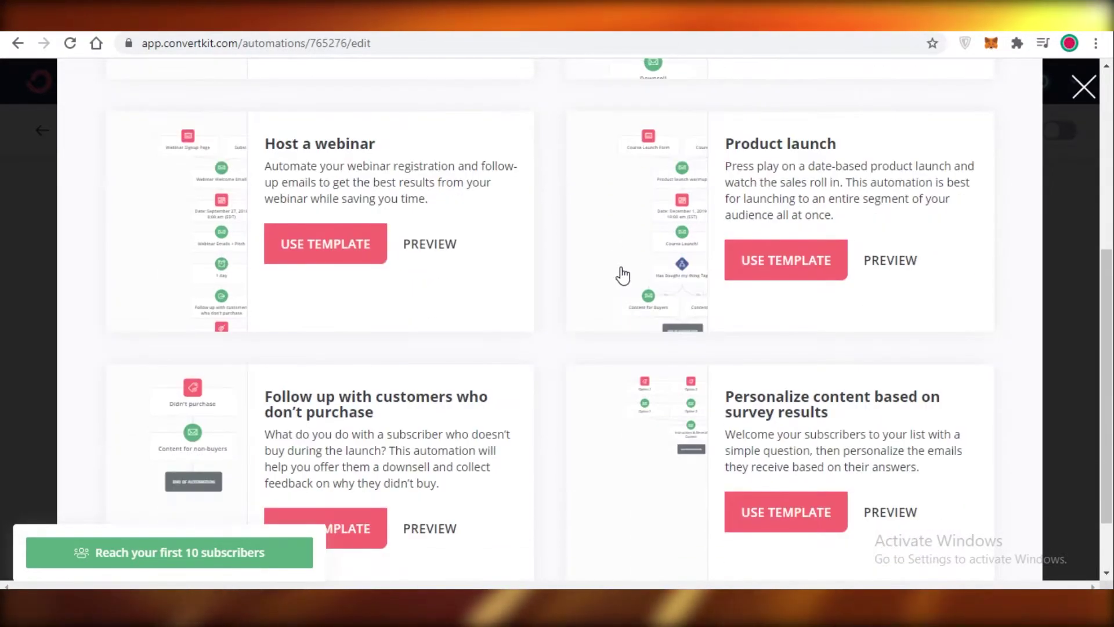
{"action": "scroll", "coordinate": [640, 412], "scroll_direction": "up", "scroll_amount": 8}
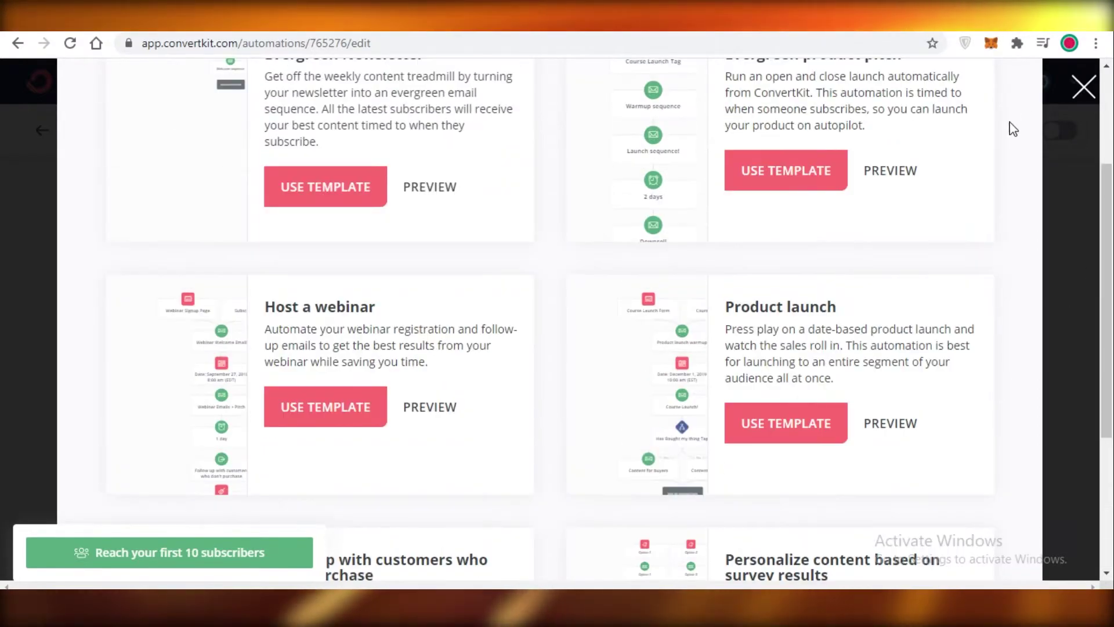
{"action": "scroll", "coordinate": [725, 207], "scroll_direction": "down", "scroll_amount": 7}
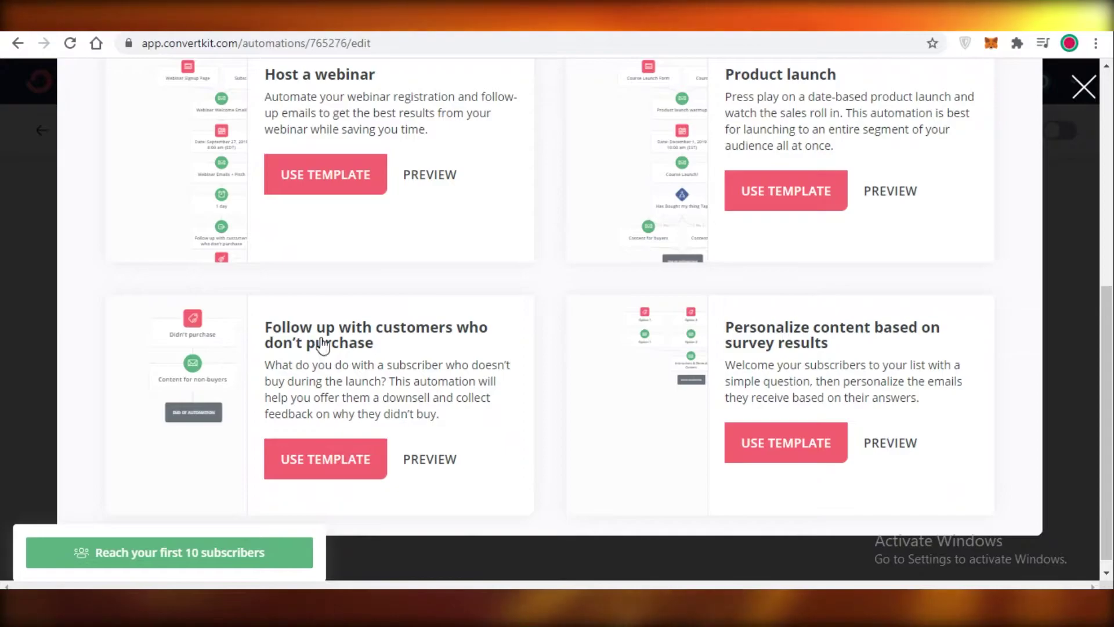
{"action": "scroll", "coordinate": [688, 462], "scroll_direction": "up", "scroll_amount": 3}
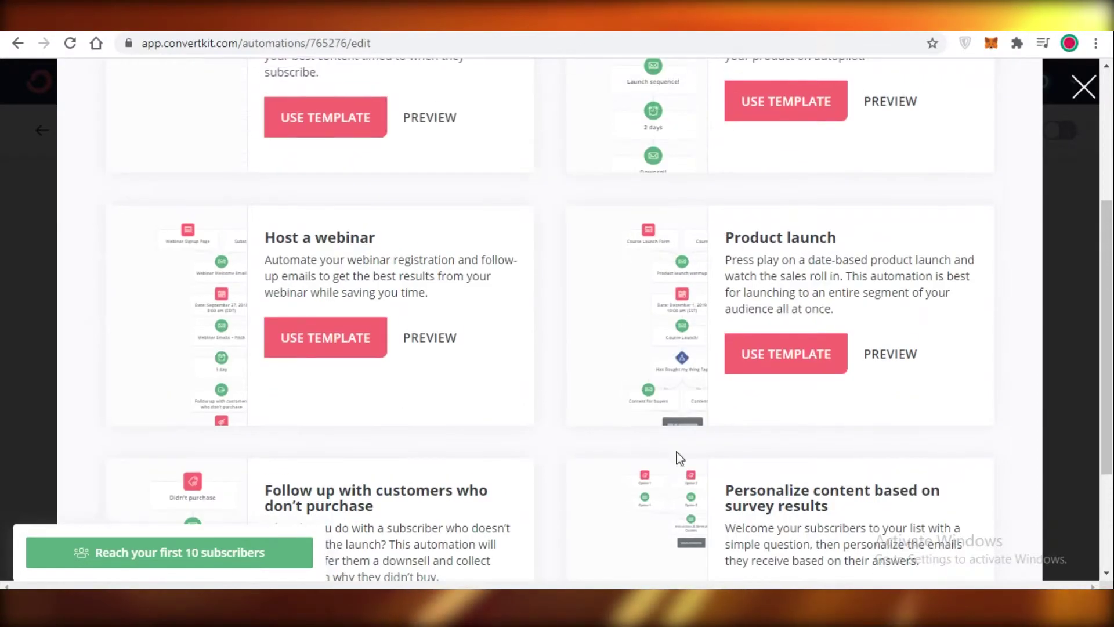
{"action": "scroll", "coordinate": [781, 511], "scroll_direction": "down", "scroll_amount": 1}
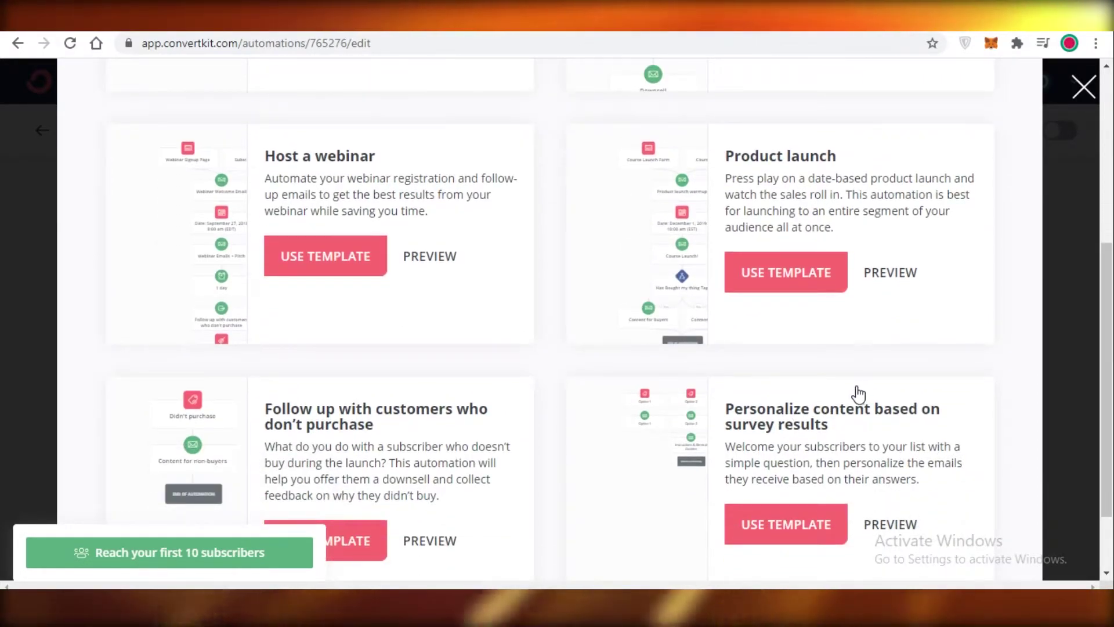
{"action": "scroll", "coordinate": [858, 394], "scroll_direction": "up", "scroll_amount": 1}
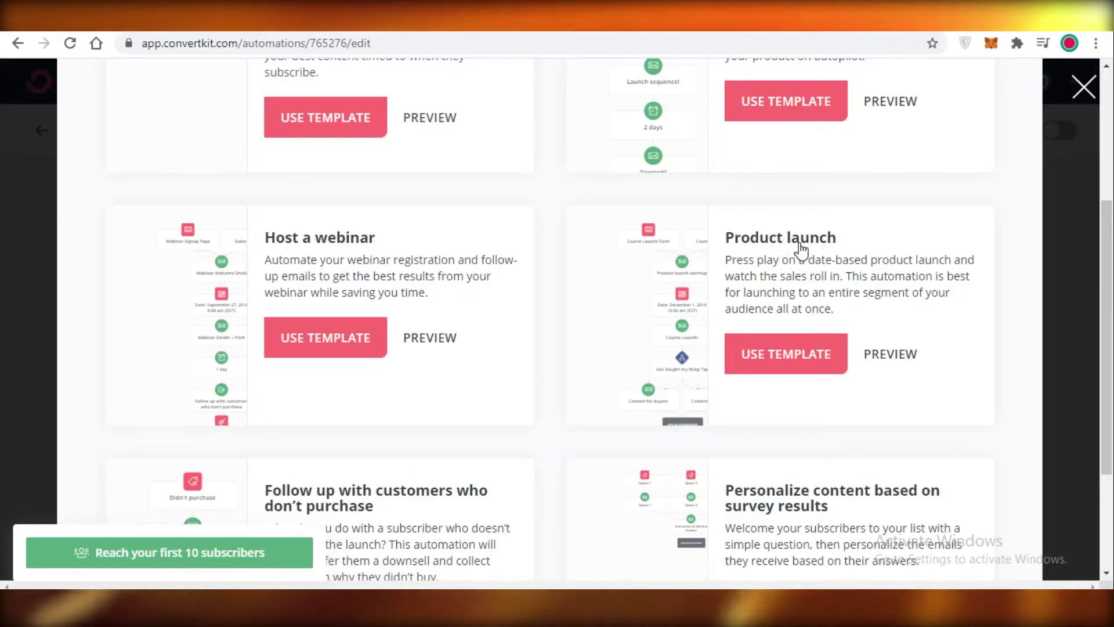
{"action": "scroll", "coordinate": [279, 307], "scroll_direction": "up", "scroll_amount": 3}
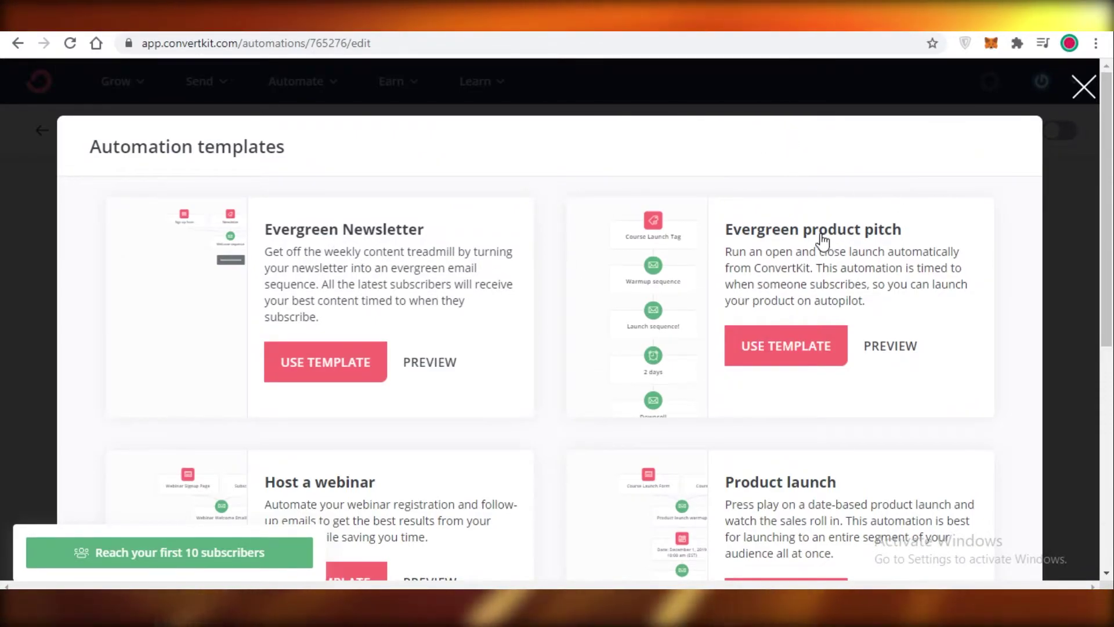
{"action": "scroll", "coordinate": [820, 241], "scroll_direction": "down", "scroll_amount": 2}
Preview the Evergreen product pitch template down to END OF AUTOMATION, then close it.
{"action": "left_click", "coordinate": [890, 266]}
{"action": "scroll", "coordinate": [510, 288], "scroll_direction": "down", "scroll_amount": 3}
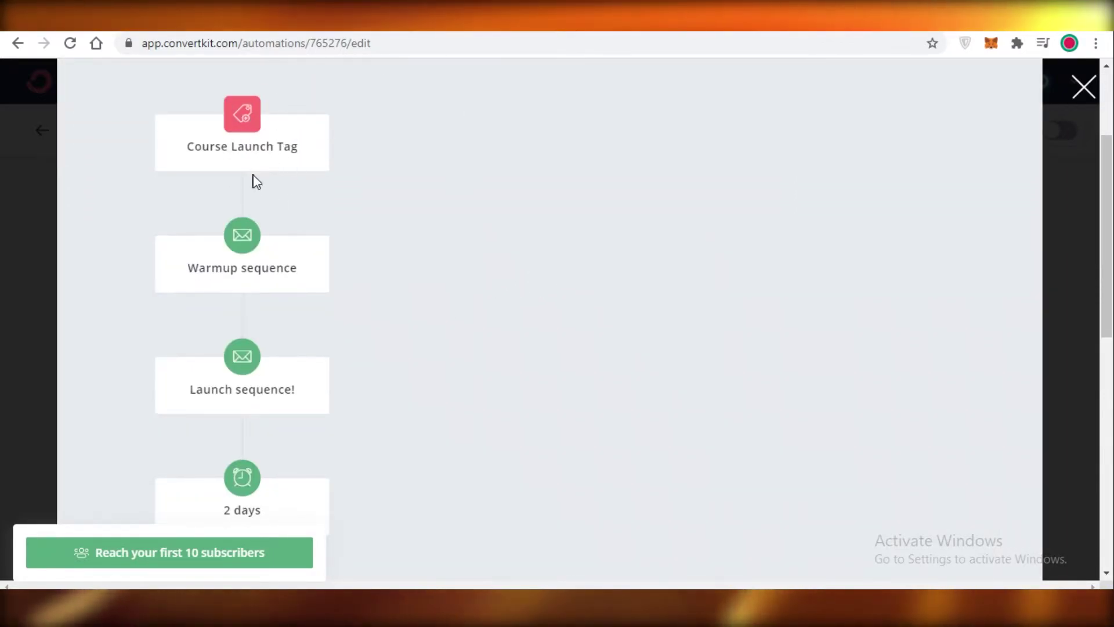
{"action": "scroll", "coordinate": [254, 229], "scroll_direction": "down", "scroll_amount": 2}
{"action": "scroll", "coordinate": [251, 262], "scroll_direction": "down", "scroll_amount": 1}
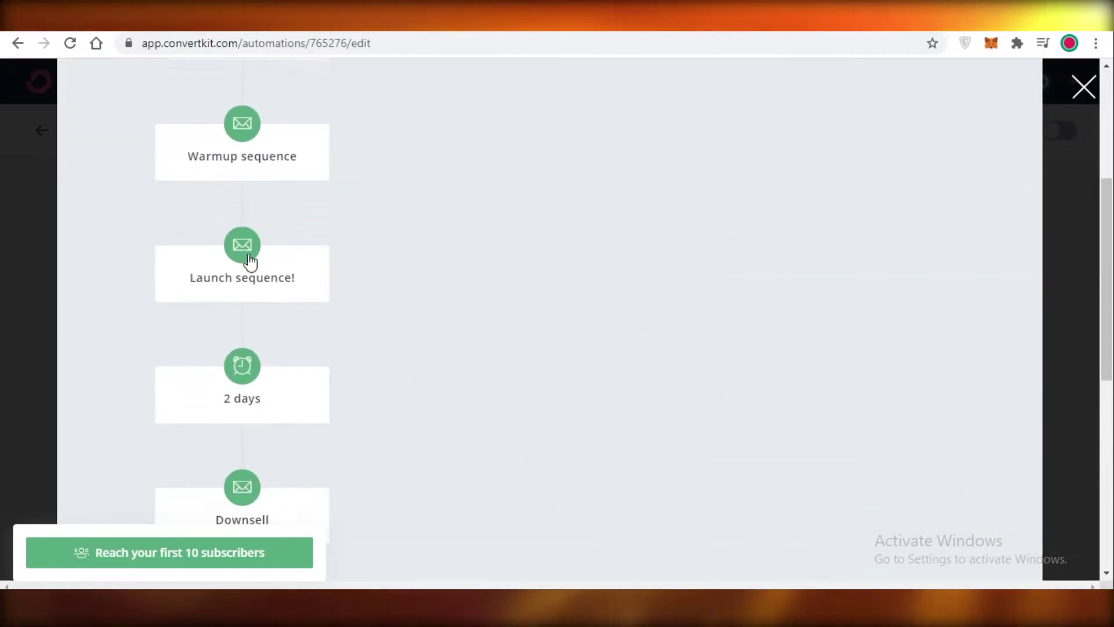
{"action": "scroll", "coordinate": [250, 262], "scroll_direction": "down", "scroll_amount": 1}
{"action": "scroll", "coordinate": [257, 317], "scroll_direction": "down", "scroll_amount": 1}
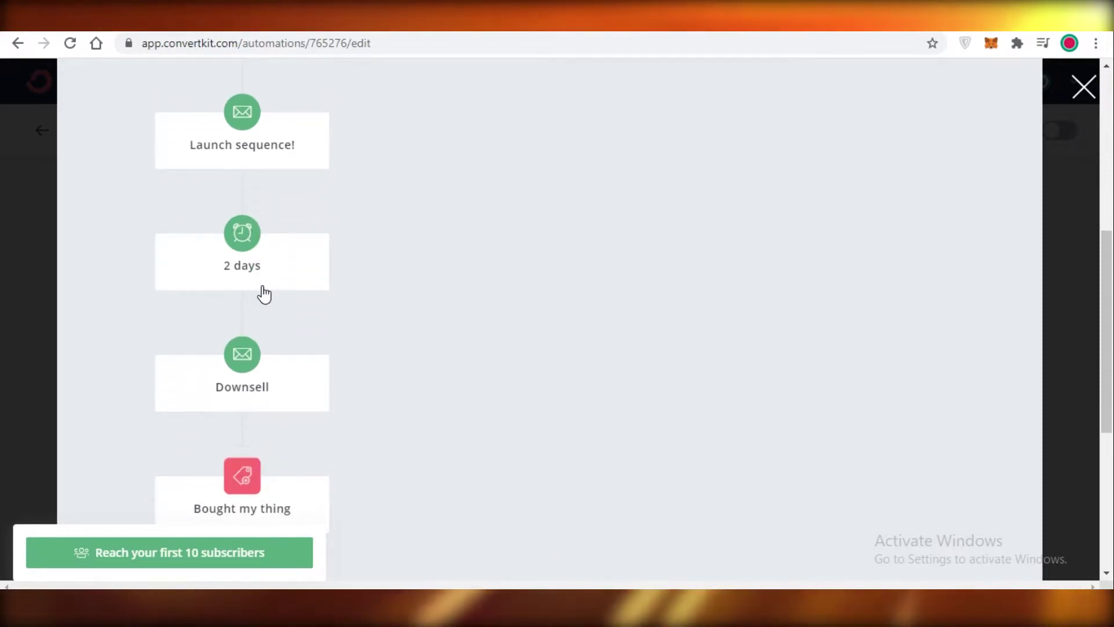
{"action": "scroll", "coordinate": [277, 407], "scroll_direction": "down", "scroll_amount": 2}
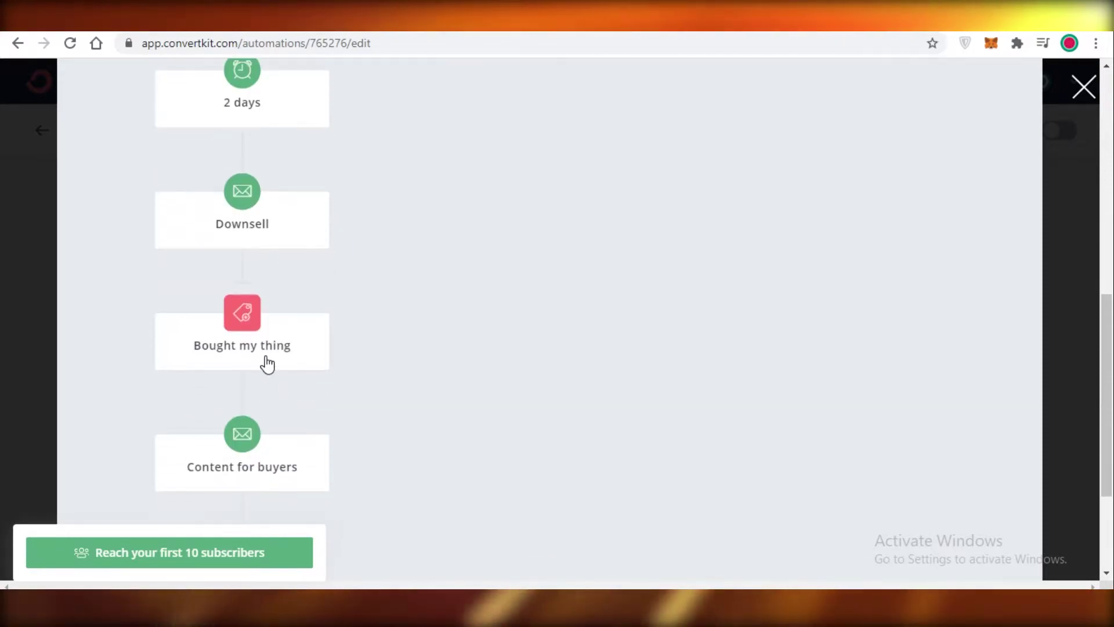
{"action": "scroll", "coordinate": [267, 363], "scroll_direction": "down", "scroll_amount": 2}
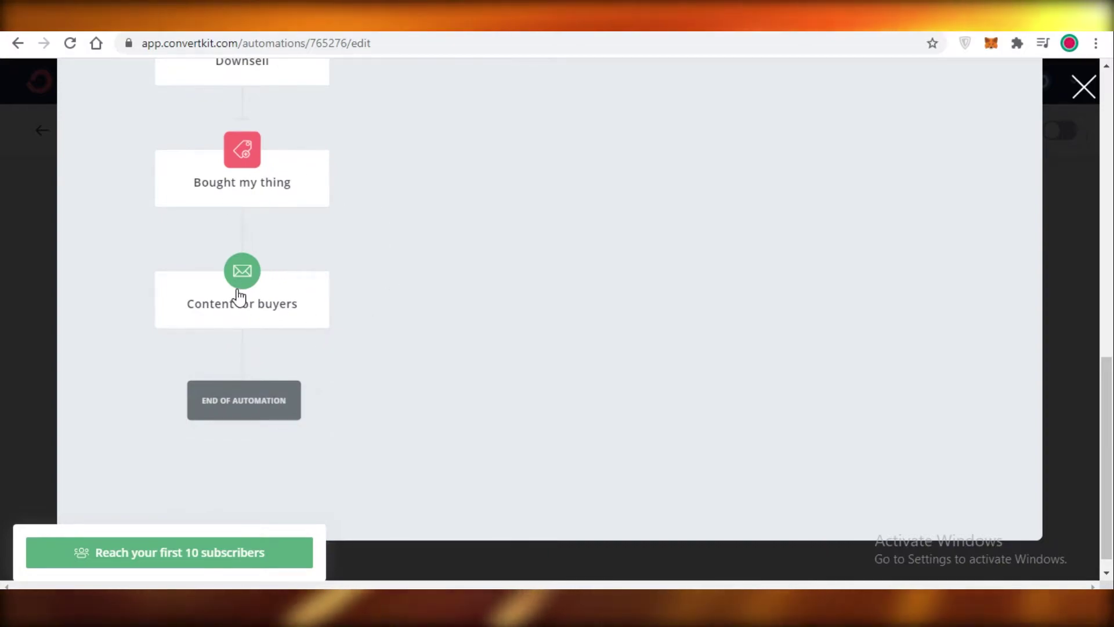
{"action": "scroll", "coordinate": [239, 296], "scroll_direction": "up", "scroll_amount": 9}
{"action": "scroll", "coordinate": [325, 213], "scroll_direction": "down", "scroll_amount": 7}
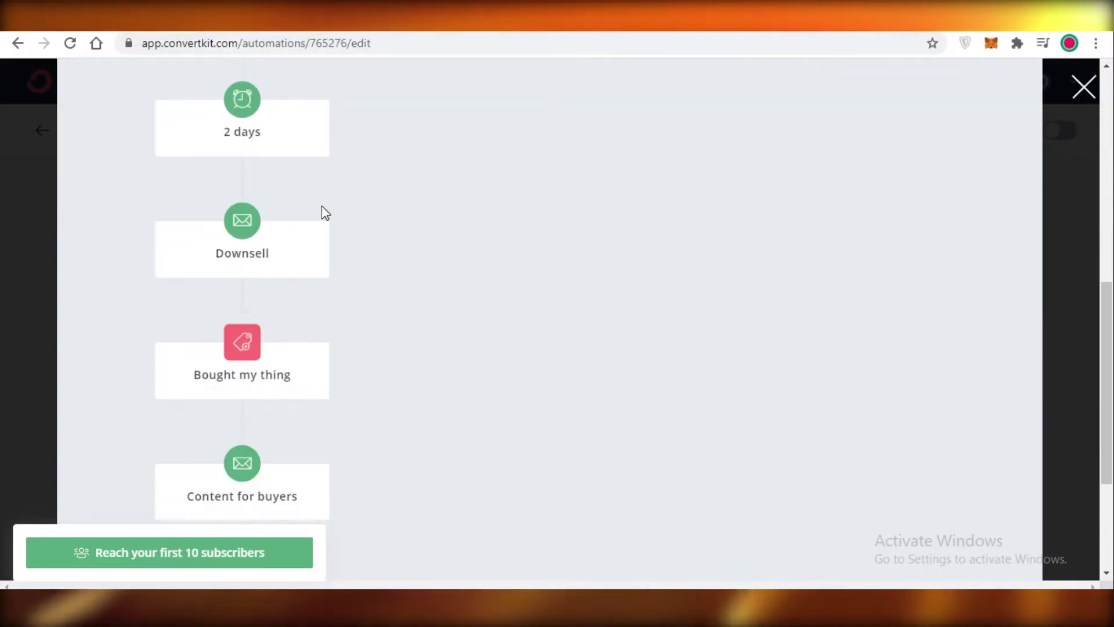
{"action": "scroll", "coordinate": [325, 213], "scroll_direction": "down", "scroll_amount": 2}
{"action": "scroll", "coordinate": [298, 214], "scroll_direction": "up", "scroll_amount": 9}
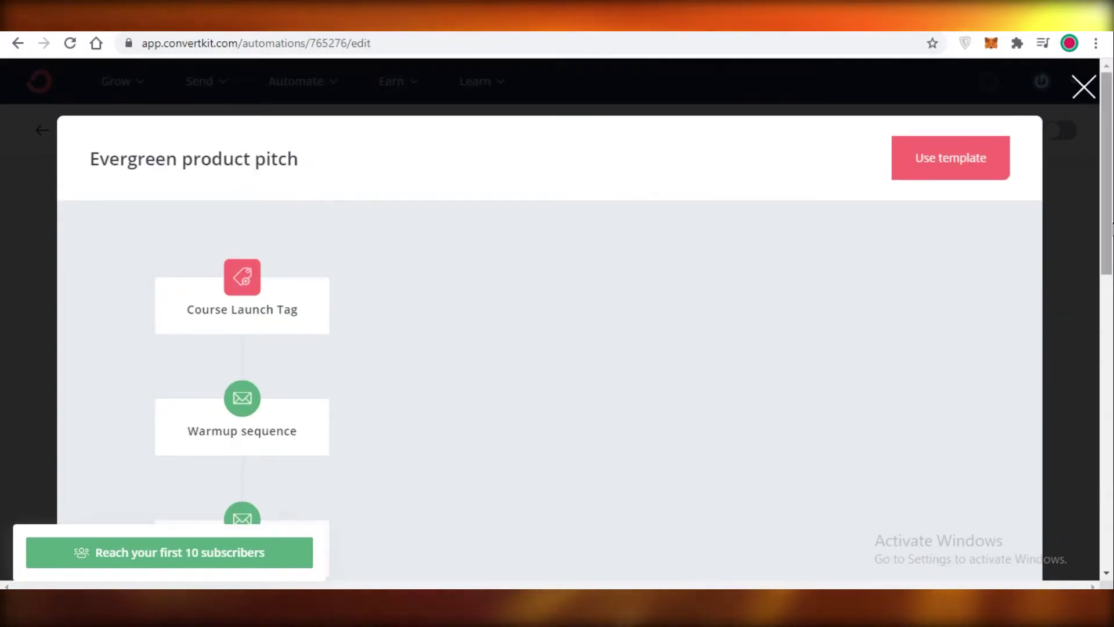
{"action": "key", "text": "Escape"}
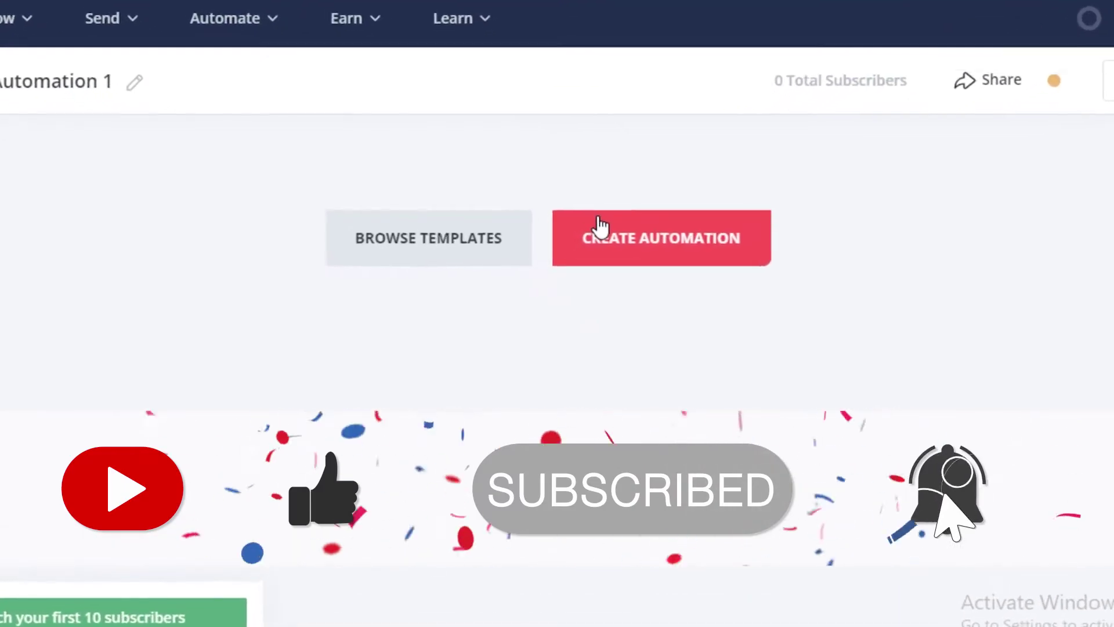
Start a new automation from scratch with a Custom field trigger, after briefly trying Purchase.
{"action": "left_click", "coordinate": [600, 225]}
{"action": "left_click", "coordinate": [462, 218]}
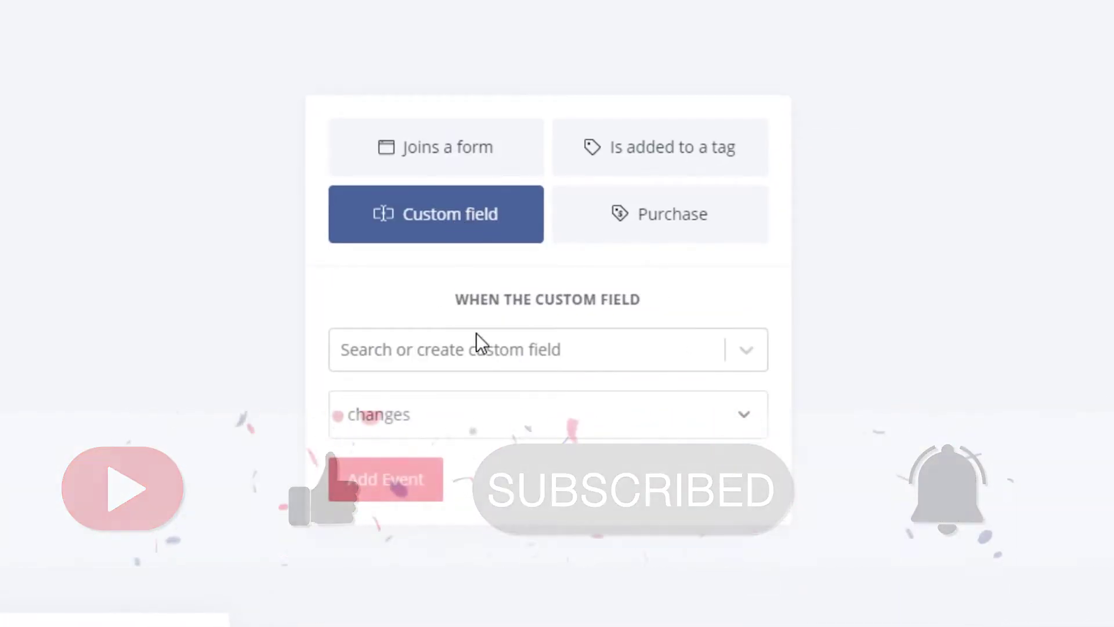
{"action": "left_click", "coordinate": [529, 348]}
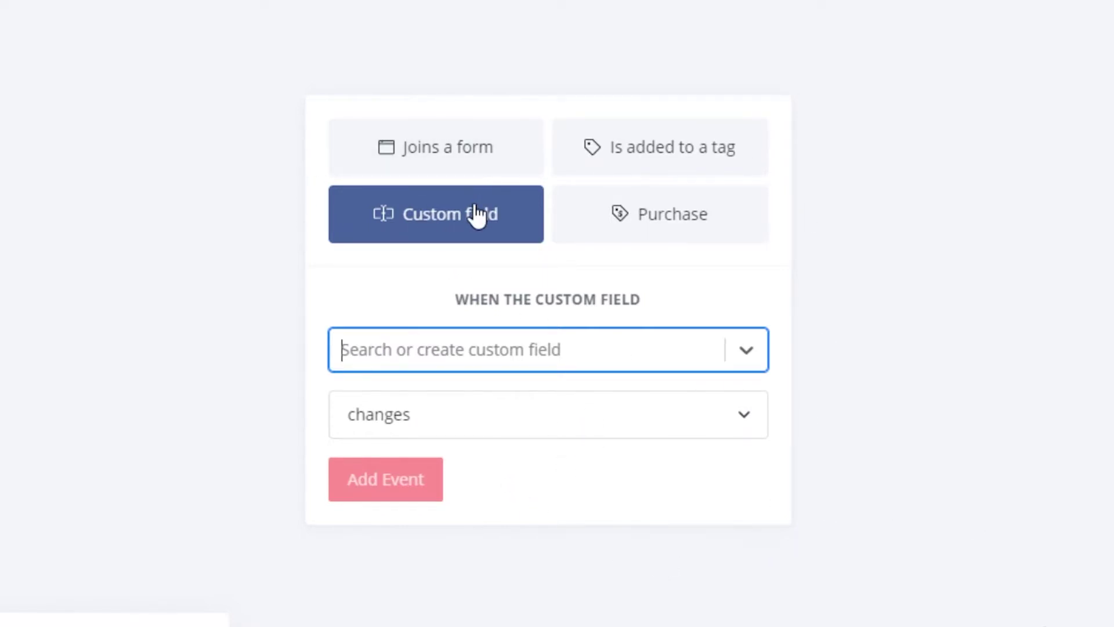
{"action": "left_click", "coordinate": [658, 238]}
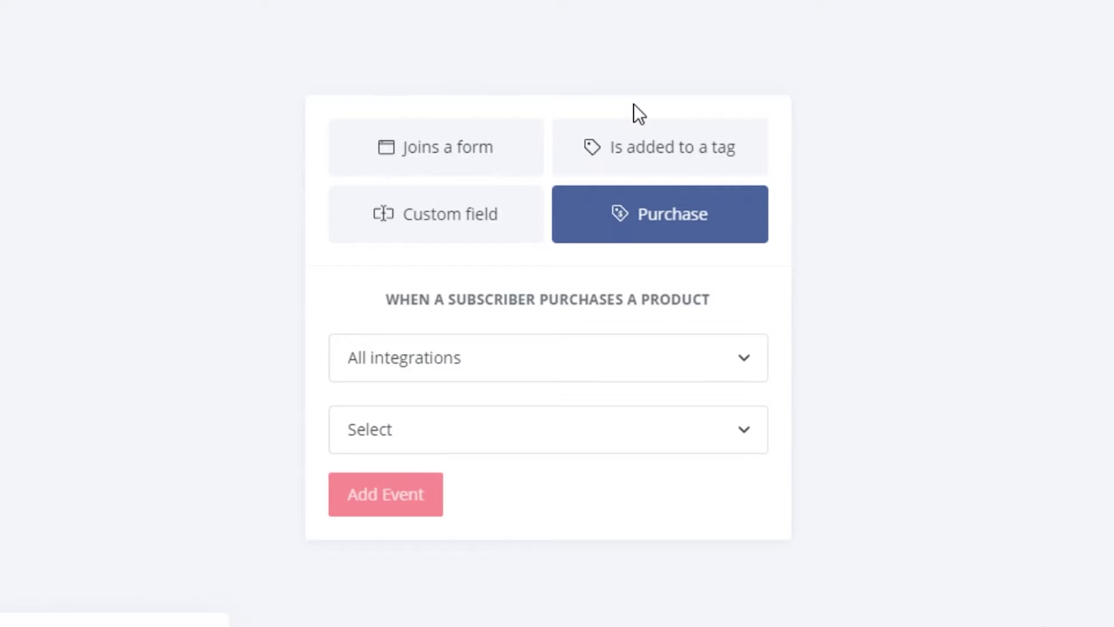
{"action": "left_click", "coordinate": [454, 216]}
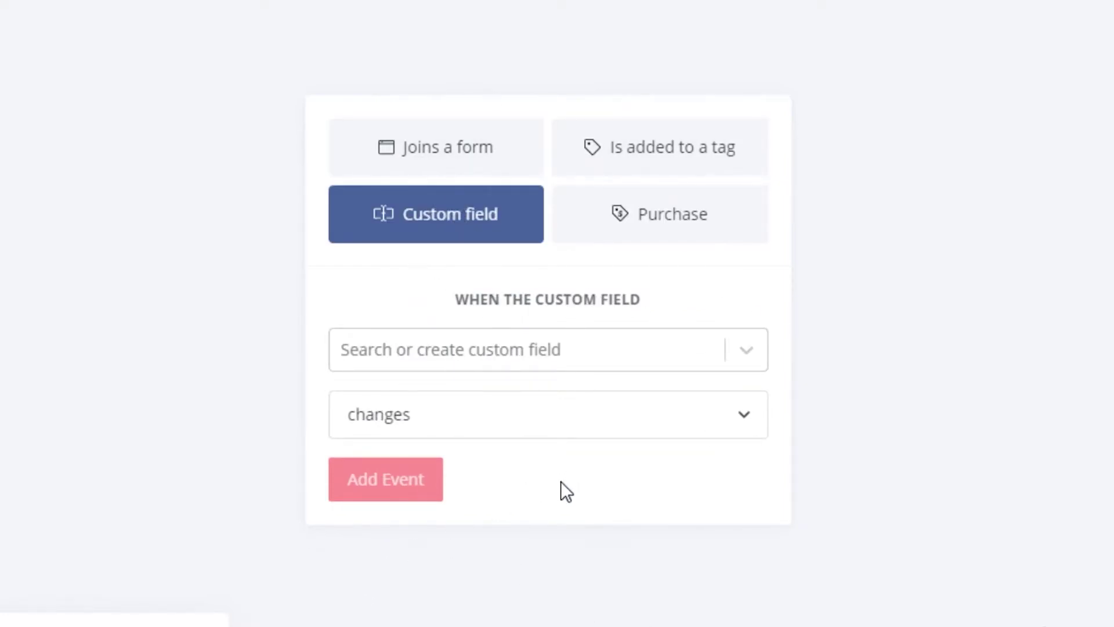
{"action": "scroll", "coordinate": [493, 499], "scroll_direction": "up", "scroll_amount": 2}
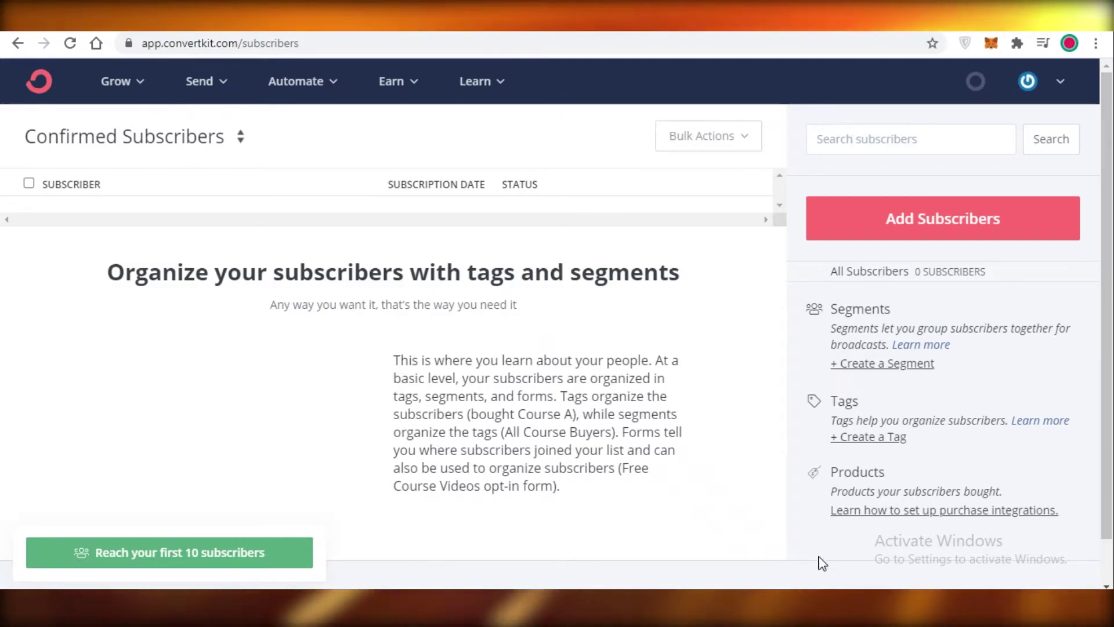
Scroll through the empty Confirmed Subscribers list showing 0 subscribers.
{"action": "scroll", "coordinate": [580, 522], "scroll_direction": "down", "scroll_amount": 1}
{"action": "scroll", "coordinate": [722, 132], "scroll_direction": "up", "scroll_amount": 1}
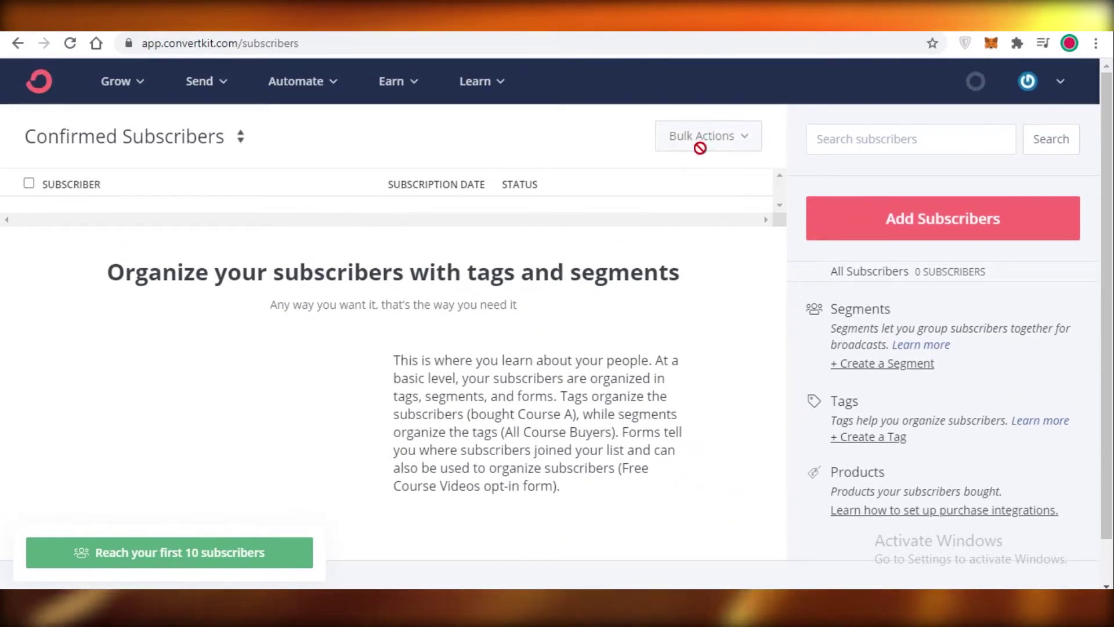
{"action": "scroll", "coordinate": [655, 236], "scroll_direction": "down", "scroll_amount": 1}
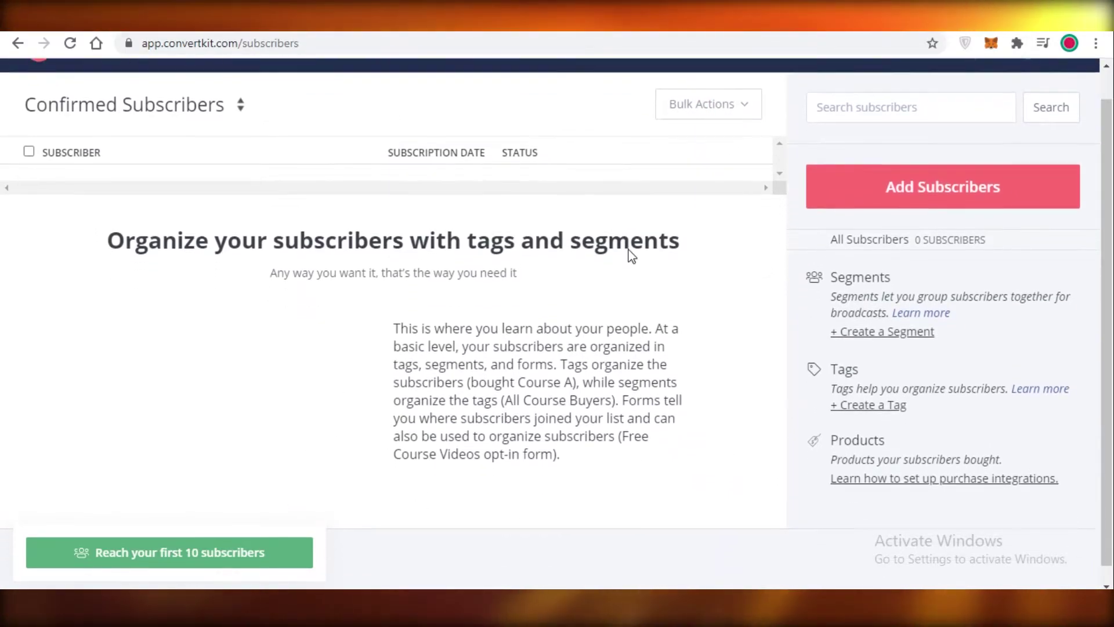
{"action": "scroll", "coordinate": [656, 237], "scroll_direction": "up", "scroll_amount": 1}
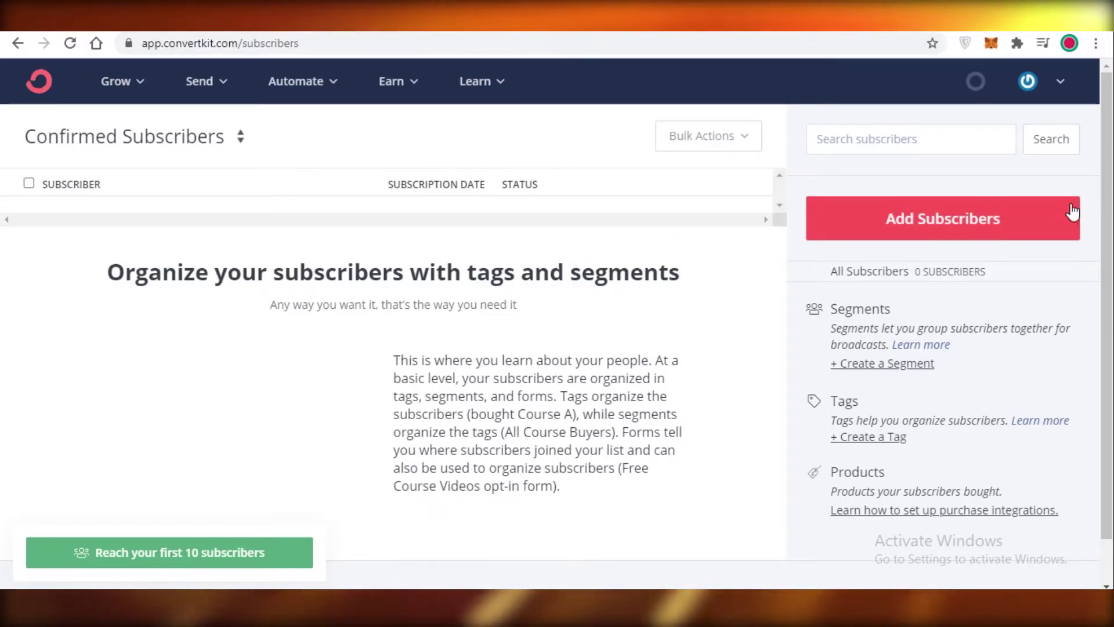
Add a single subscriber tagged Imported September 19, 2021, with first name and saved e-mail.
{"action": "scroll", "coordinate": [903, 244], "scroll_direction": "down", "scroll_amount": 1}
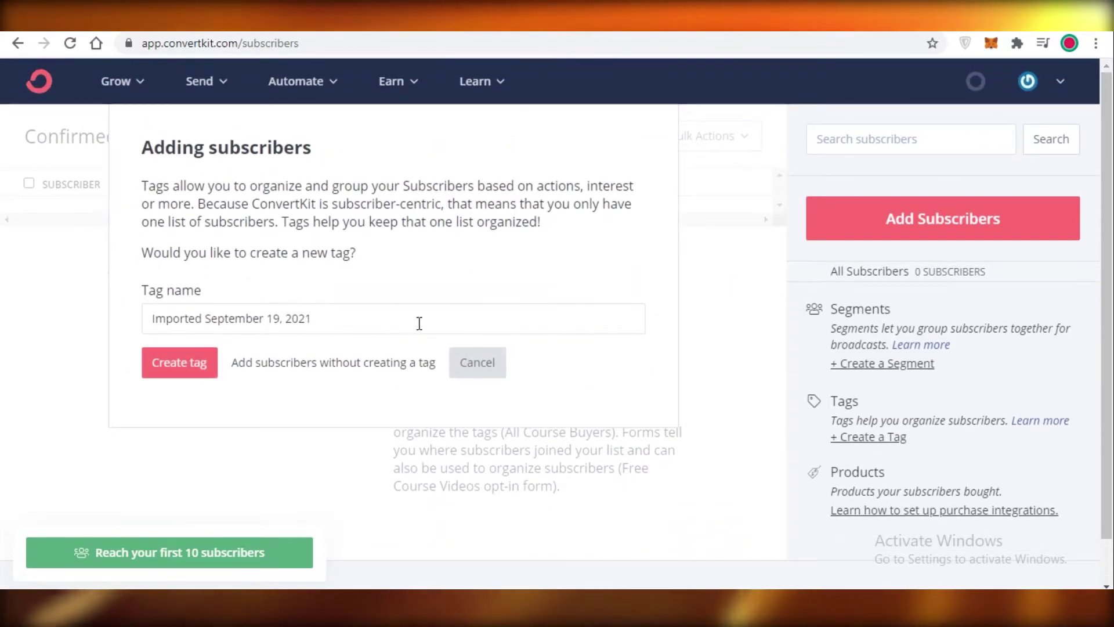
{"action": "triple_click", "coordinate": [418, 322]}
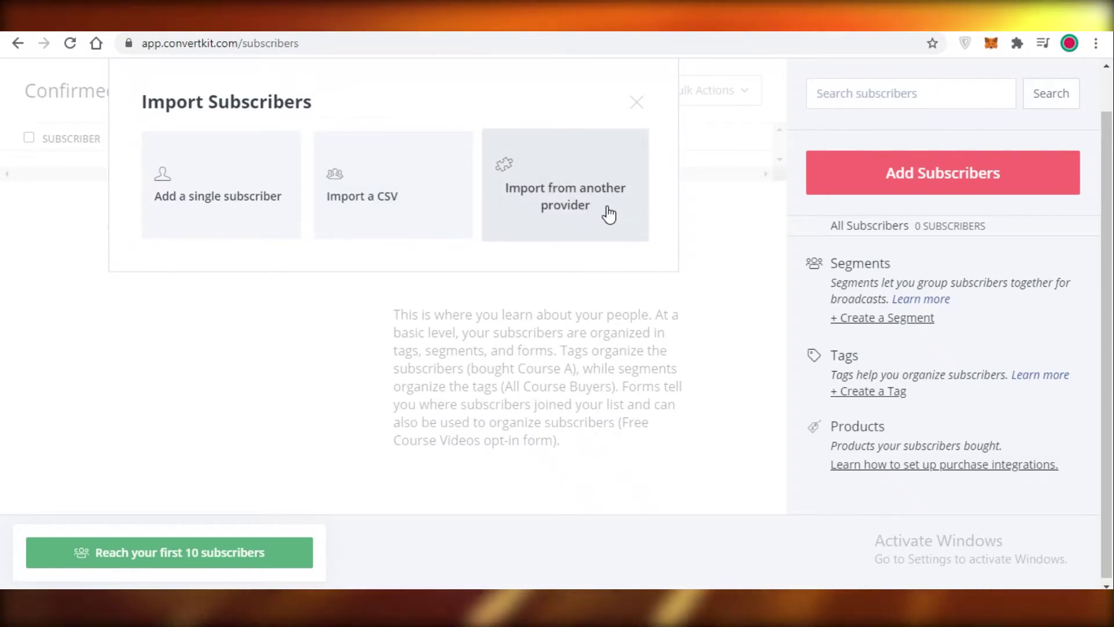
{"action": "left_click", "coordinate": [192, 224]}
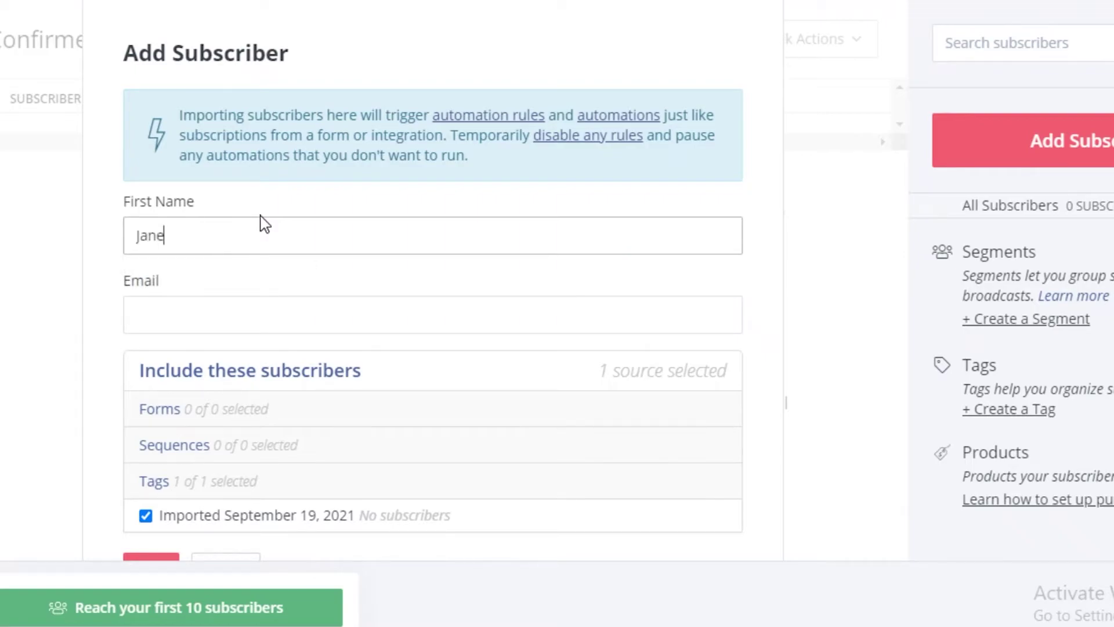
{"action": "left_click", "coordinate": [317, 313]}
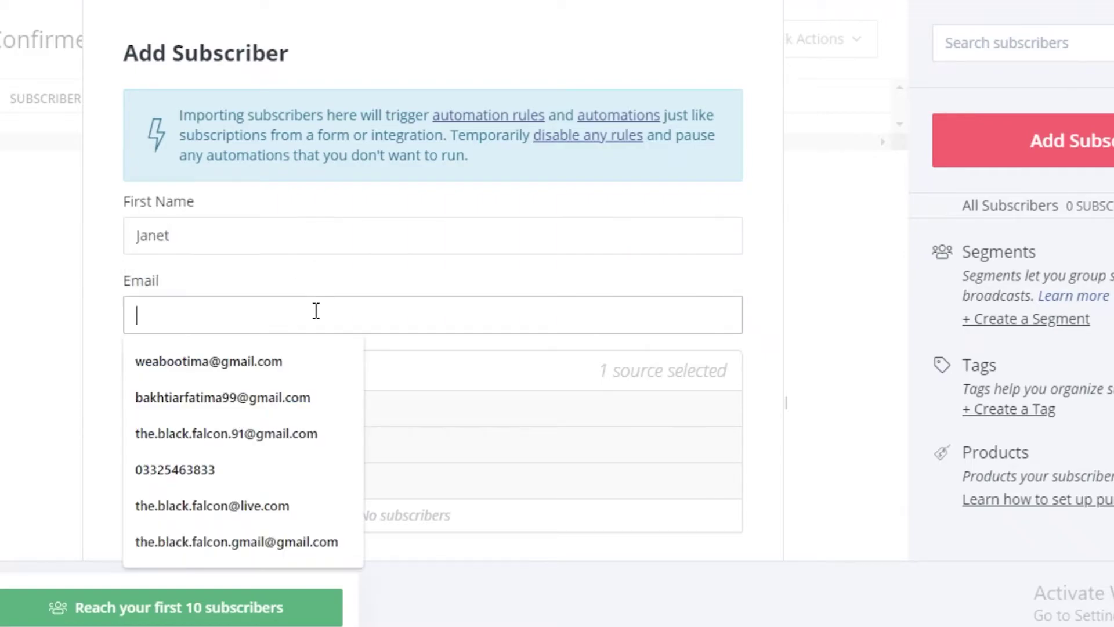
{"action": "left_click", "coordinate": [210, 359]}
{"action": "scroll", "coordinate": [210, 352], "scroll_direction": "down", "scroll_amount": 2}
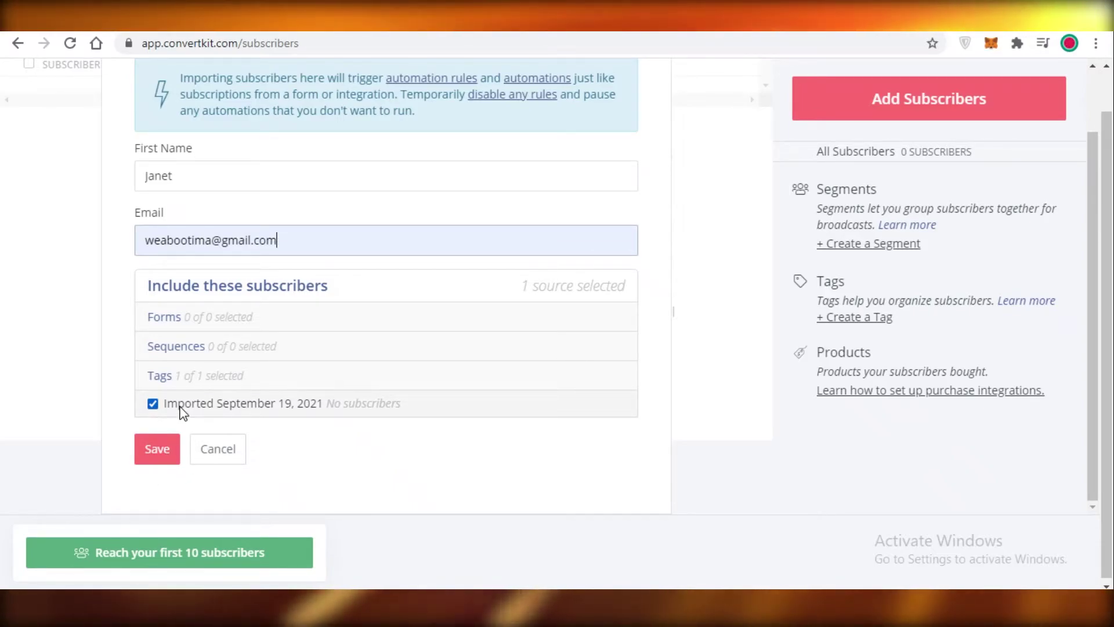
Save the first subscriber and review the updated lifetime totals.
{"action": "left_click", "coordinate": [149, 458]}
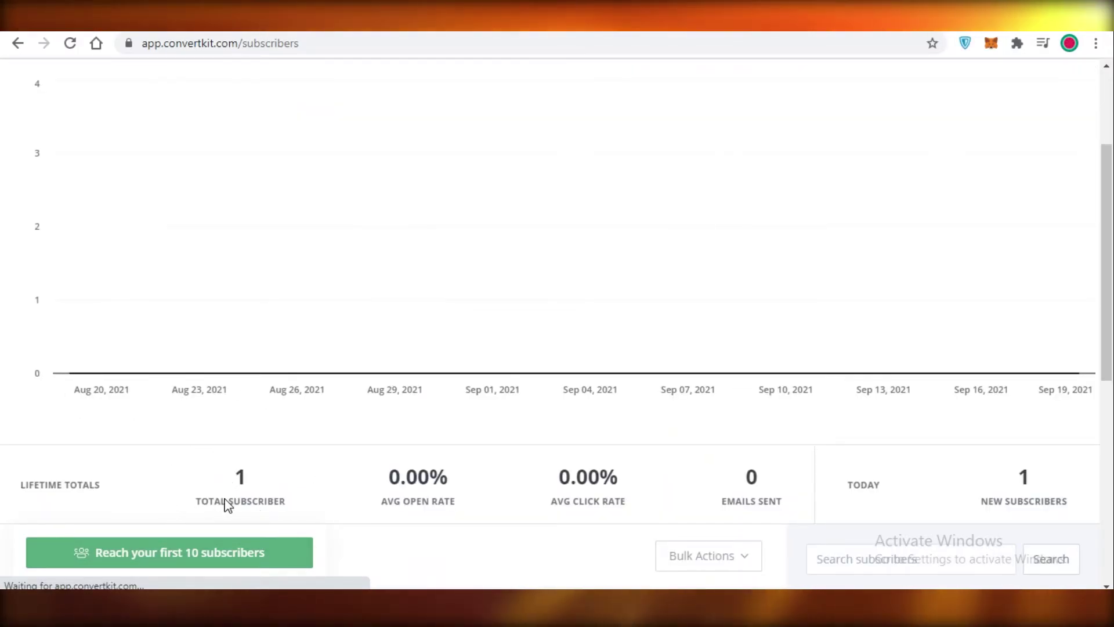
{"action": "scroll", "coordinate": [944, 319], "scroll_direction": "up", "scroll_amount": 3}
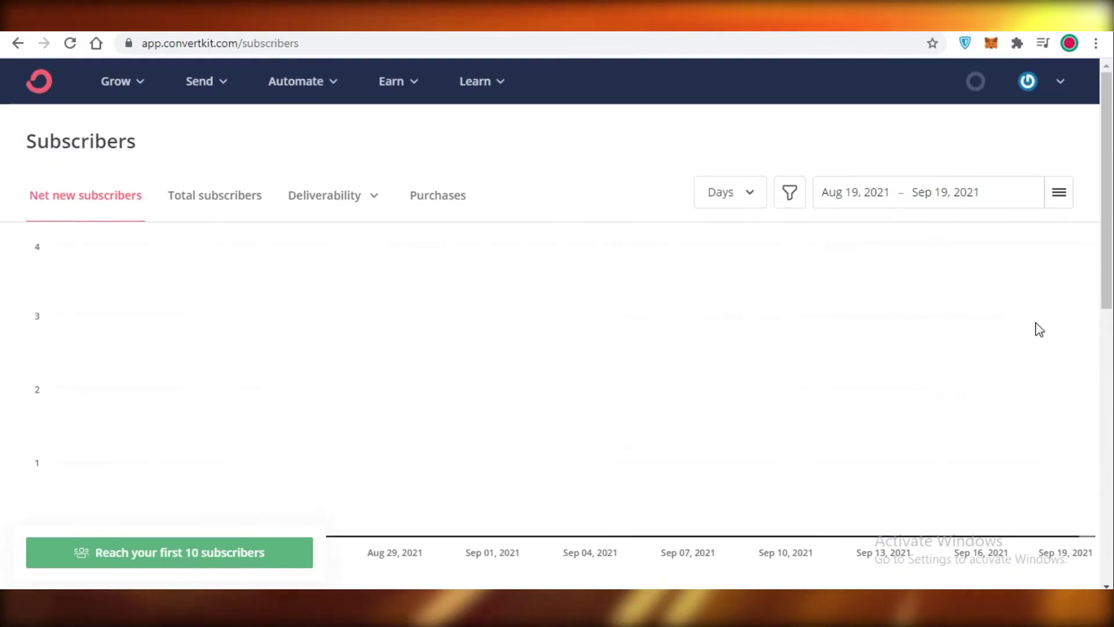
{"action": "scroll", "coordinate": [1015, 304], "scroll_direction": "down", "scroll_amount": 4}
{"action": "scroll", "coordinate": [903, 291], "scroll_direction": "up", "scroll_amount": 4}
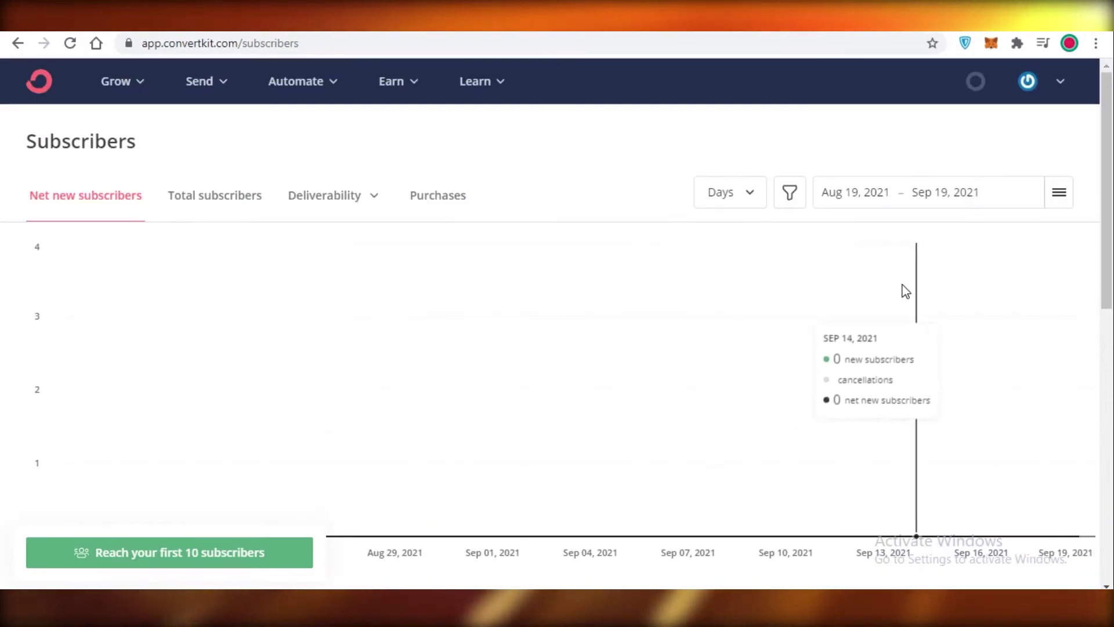
{"action": "scroll", "coordinate": [813, 319], "scroll_direction": "down", "scroll_amount": 10}
{"action": "scroll", "coordinate": [485, 374], "scroll_direction": "up", "scroll_amount": 8}
{"action": "scroll", "coordinate": [485, 374], "scroll_direction": "up", "scroll_amount": 2}
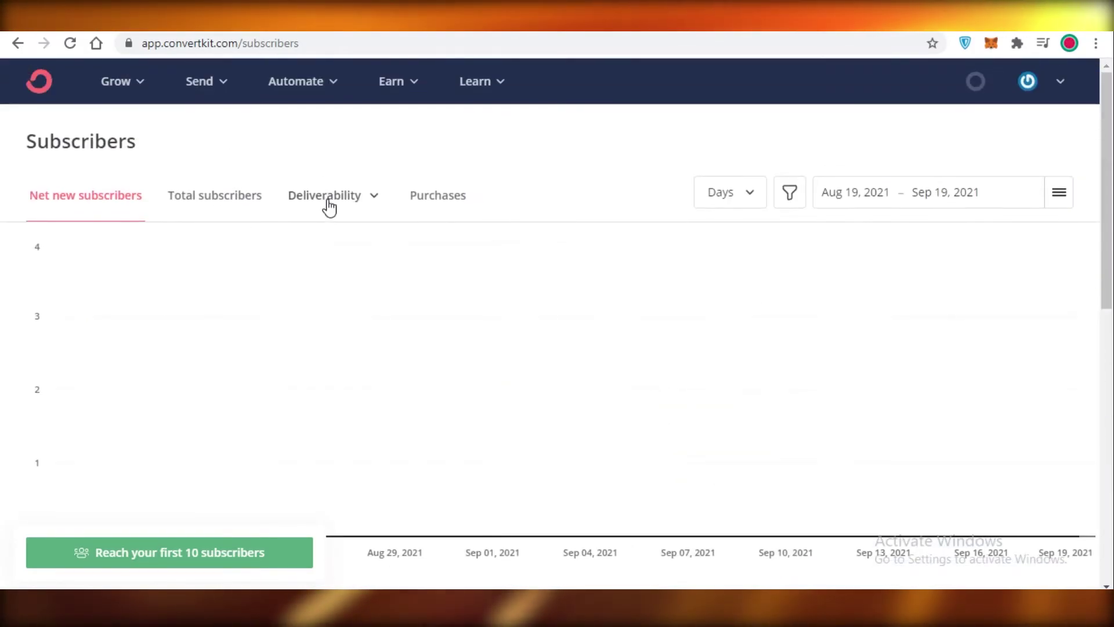
{"action": "scroll", "coordinate": [224, 203], "scroll_direction": "down", "scroll_amount": 3}
{"action": "scroll", "coordinate": [305, 235], "scroll_direction": "up", "scroll_amount": 3}
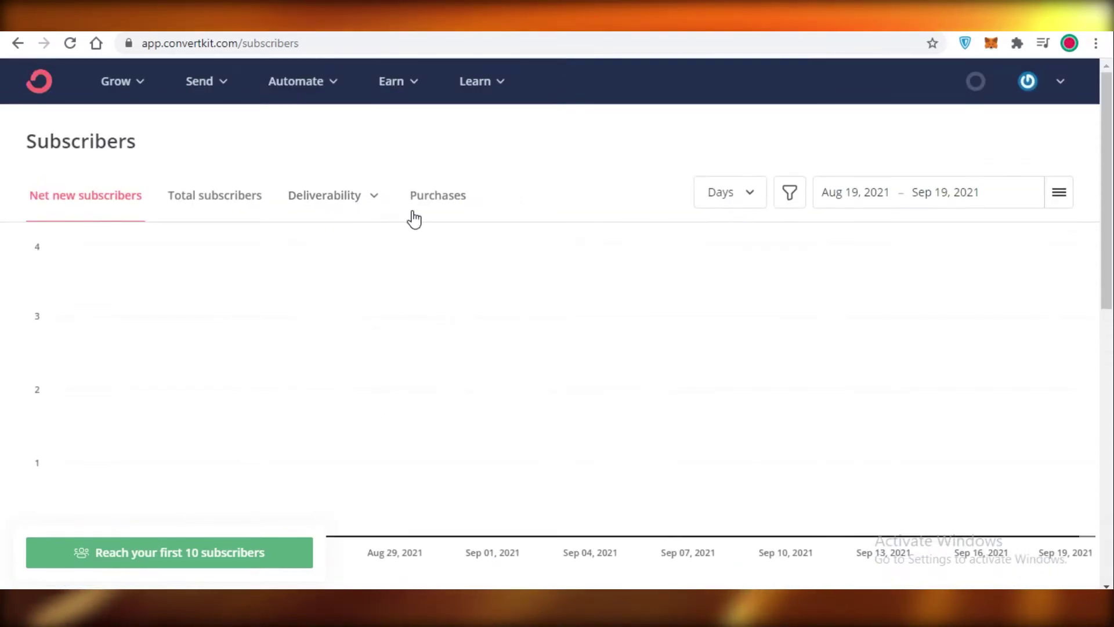
{"action": "scroll", "coordinate": [215, 252], "scroll_direction": "down", "scroll_amount": 5}
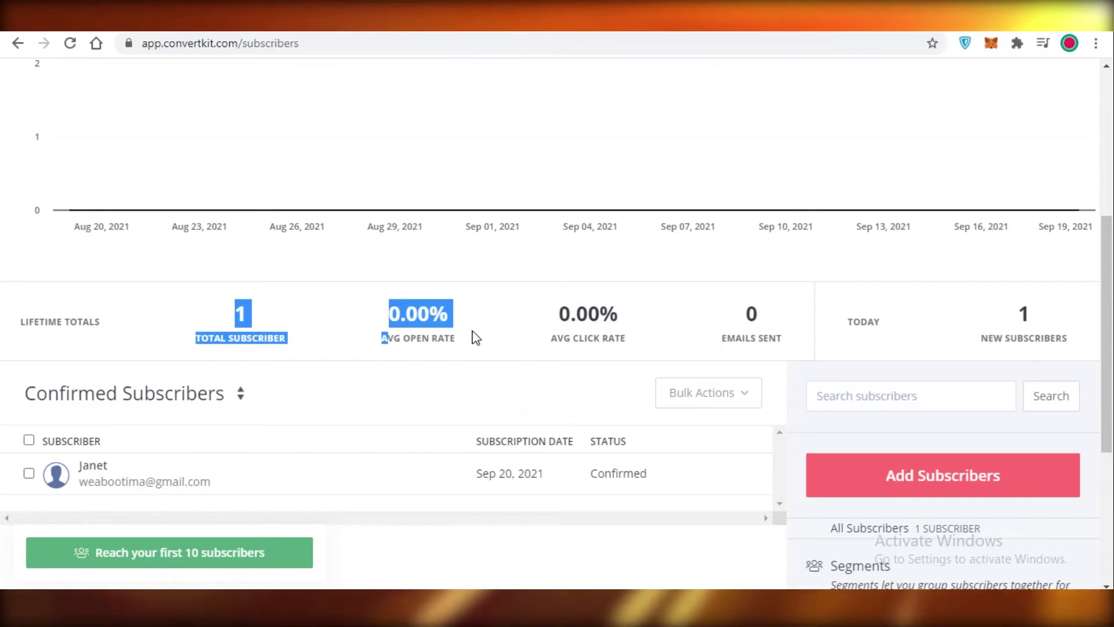
{"action": "left_click", "coordinate": [453, 350]}
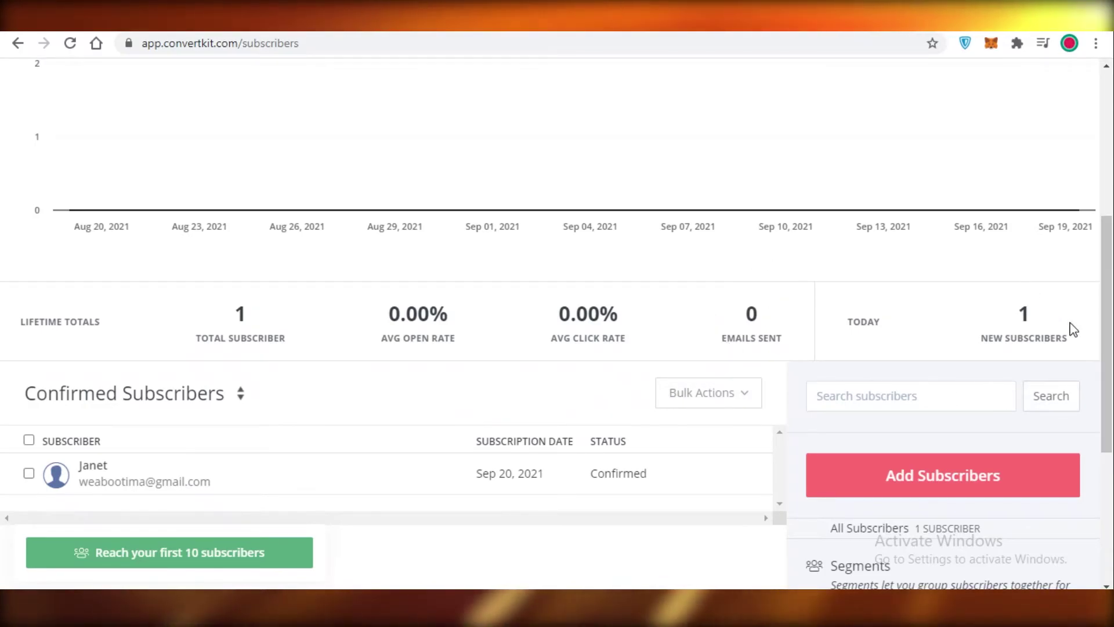
{"action": "scroll", "coordinate": [559, 438], "scroll_direction": "down", "scroll_amount": 3}
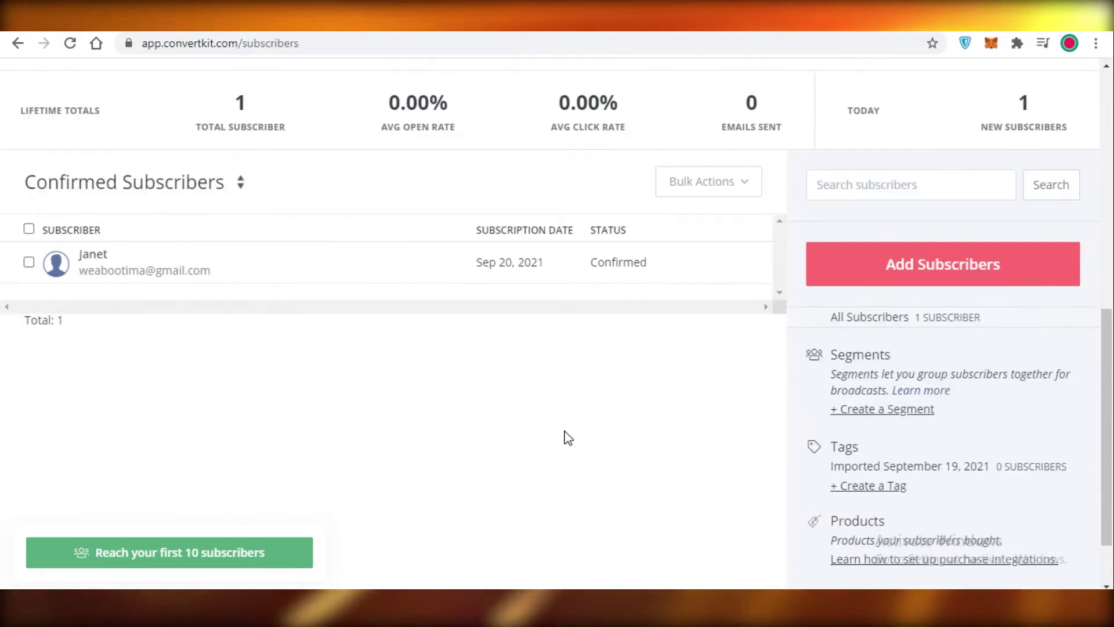
{"action": "scroll", "coordinate": [803, 463], "scroll_direction": "up", "scroll_amount": 2}
Add a second single subscriber and save it.
{"action": "left_click", "coordinate": [883, 409]}
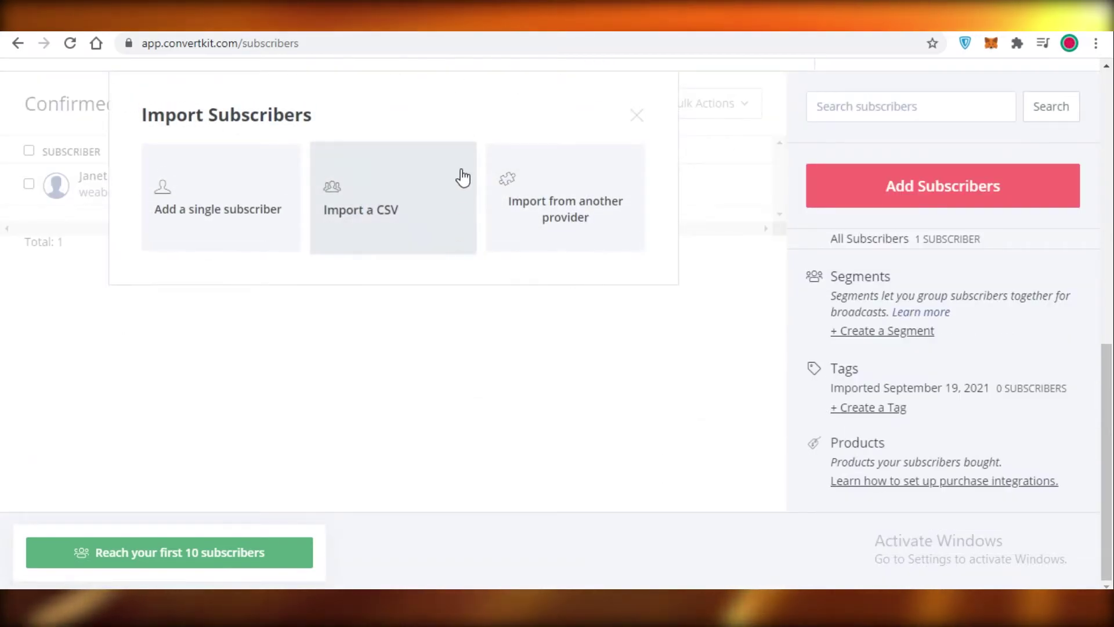
{"action": "left_click", "coordinate": [224, 220]}
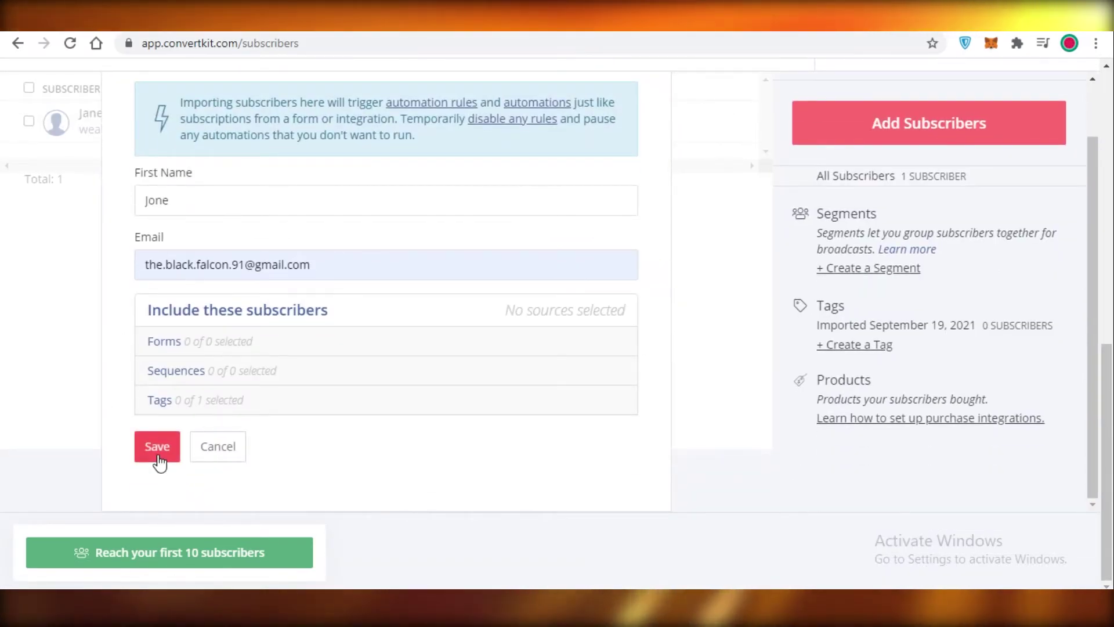
{"action": "left_click", "coordinate": [157, 447]}
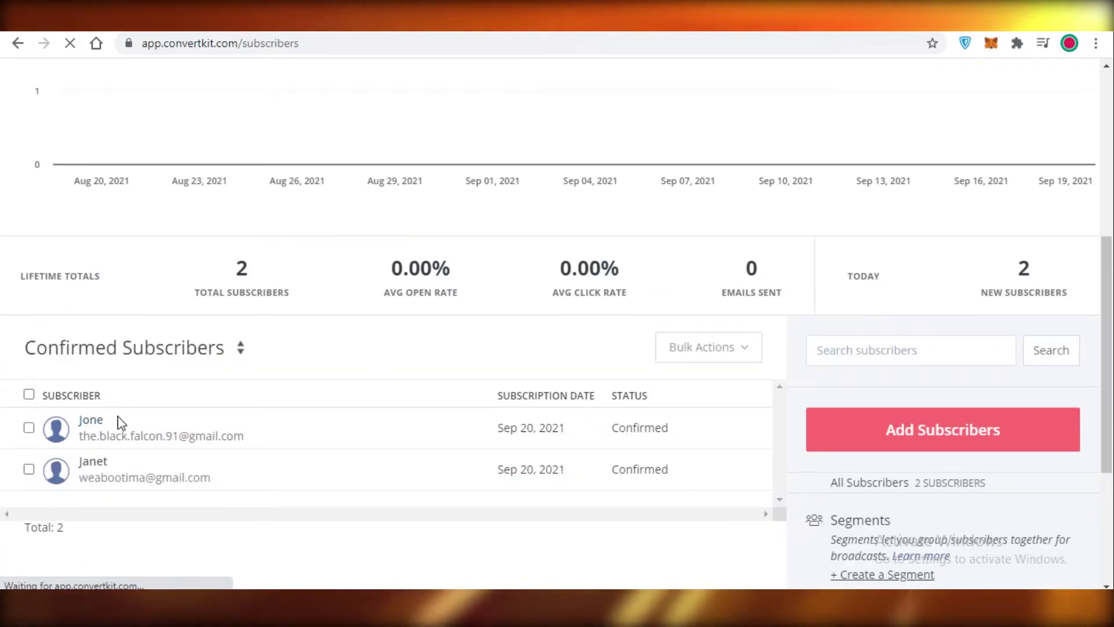
{"action": "scroll", "coordinate": [110, 418], "scroll_direction": "down", "scroll_amount": 4}
{"action": "scroll", "coordinate": [163, 378], "scroll_direction": "up", "scroll_amount": 8}
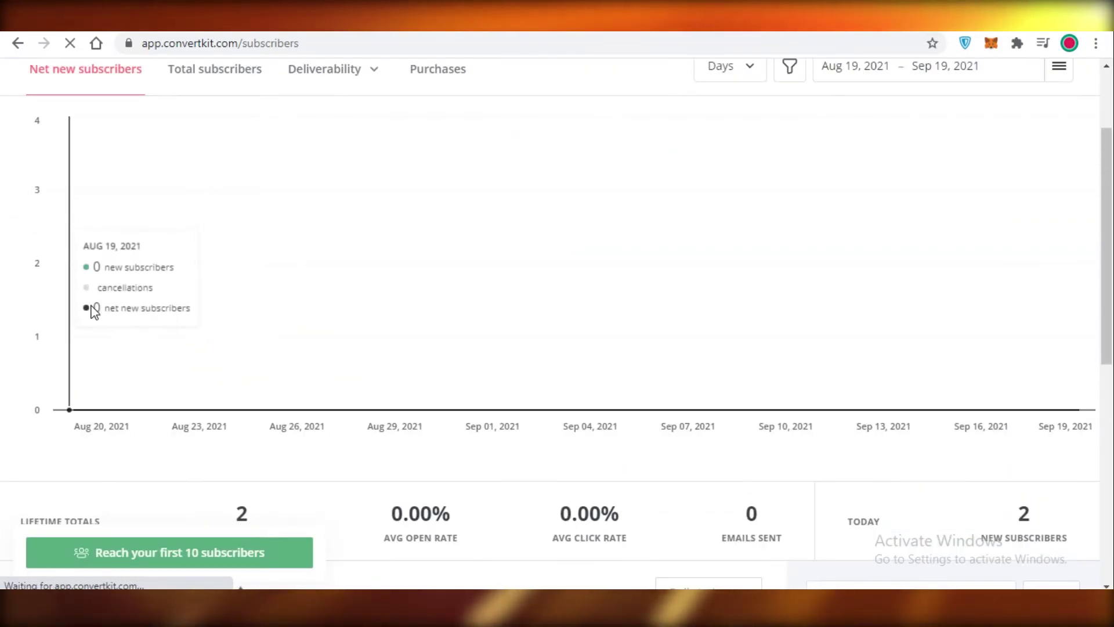
{"action": "scroll", "coordinate": [92, 308], "scroll_direction": "down", "scroll_amount": 4}
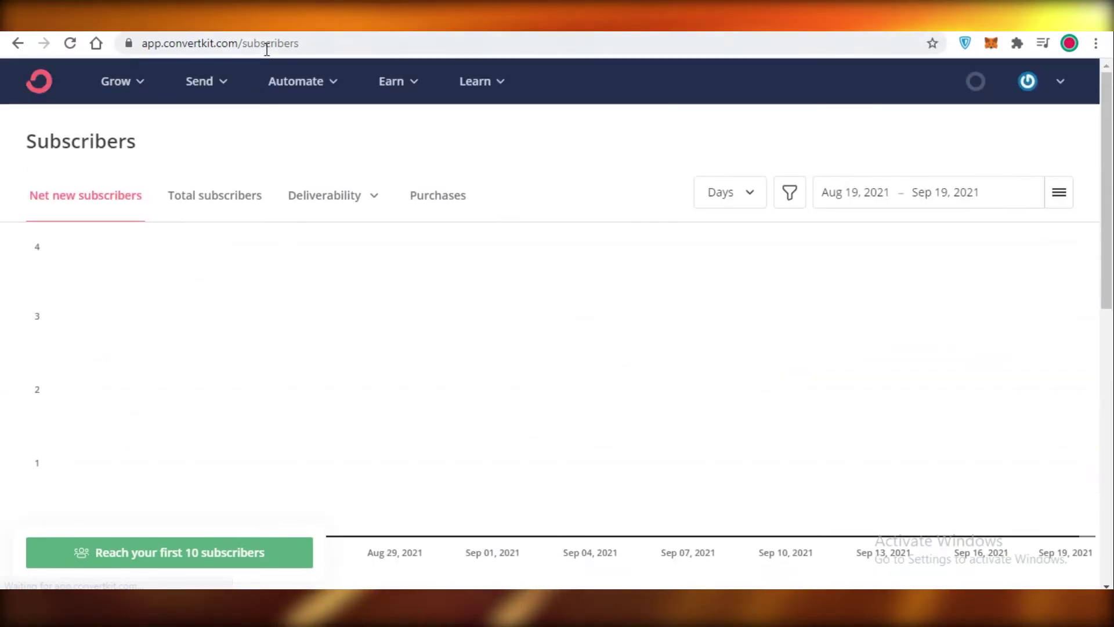
{"action": "left_click", "coordinate": [204, 84]}
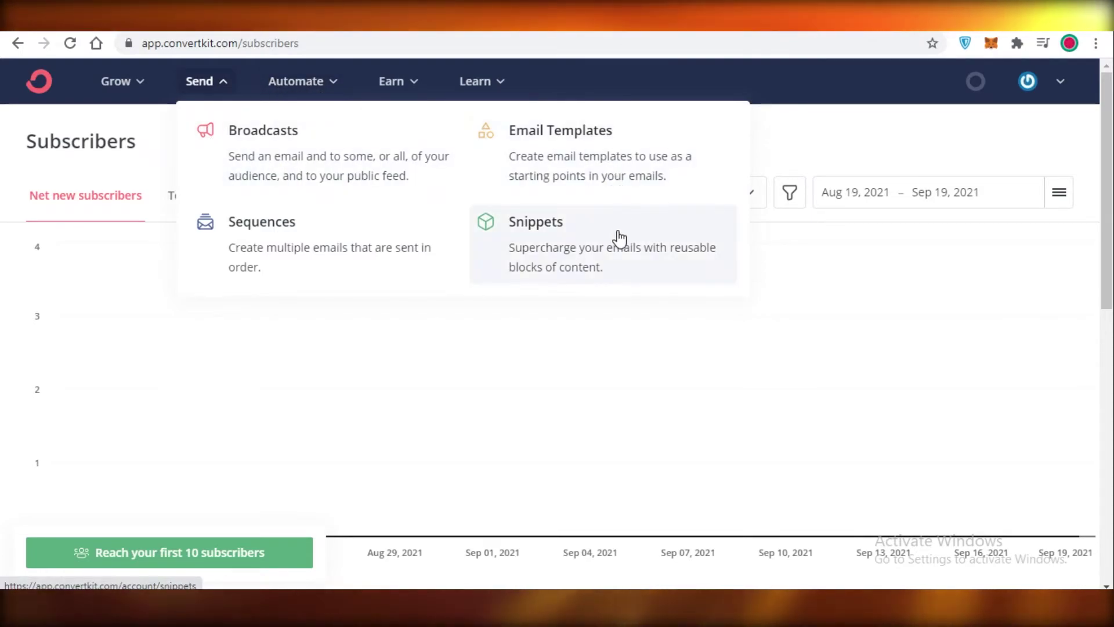
Start a new email template from Email Templates and browse the design gallery for Friday Forward.
{"action": "left_click", "coordinate": [583, 152]}
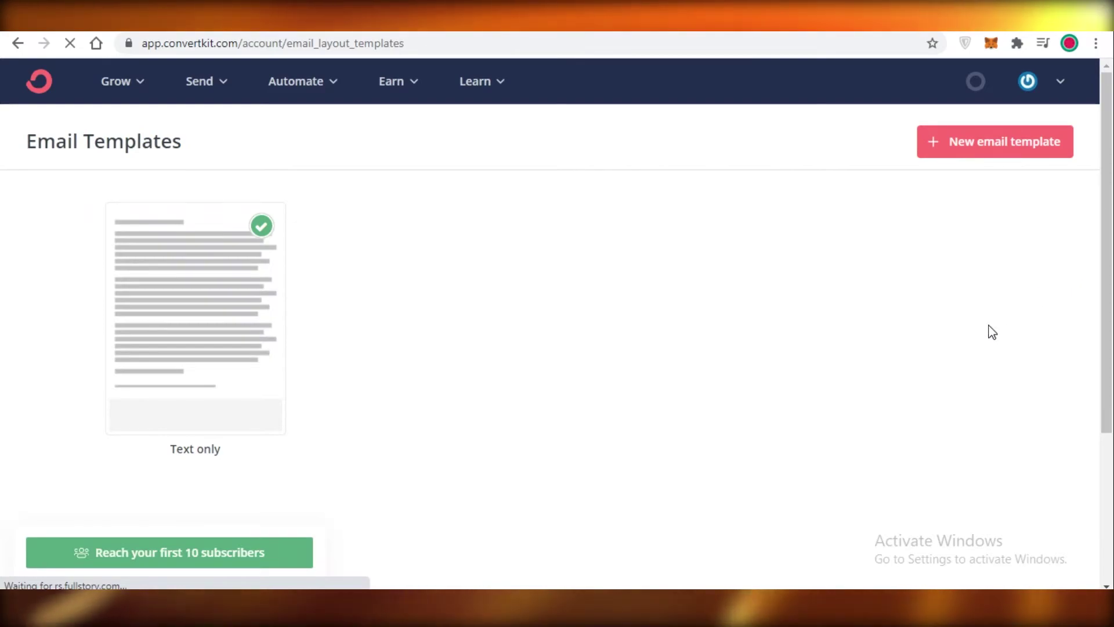
{"action": "scroll", "coordinate": [408, 294], "scroll_direction": "down", "scroll_amount": 3}
{"action": "scroll", "coordinate": [408, 293], "scroll_direction": "up", "scroll_amount": 3}
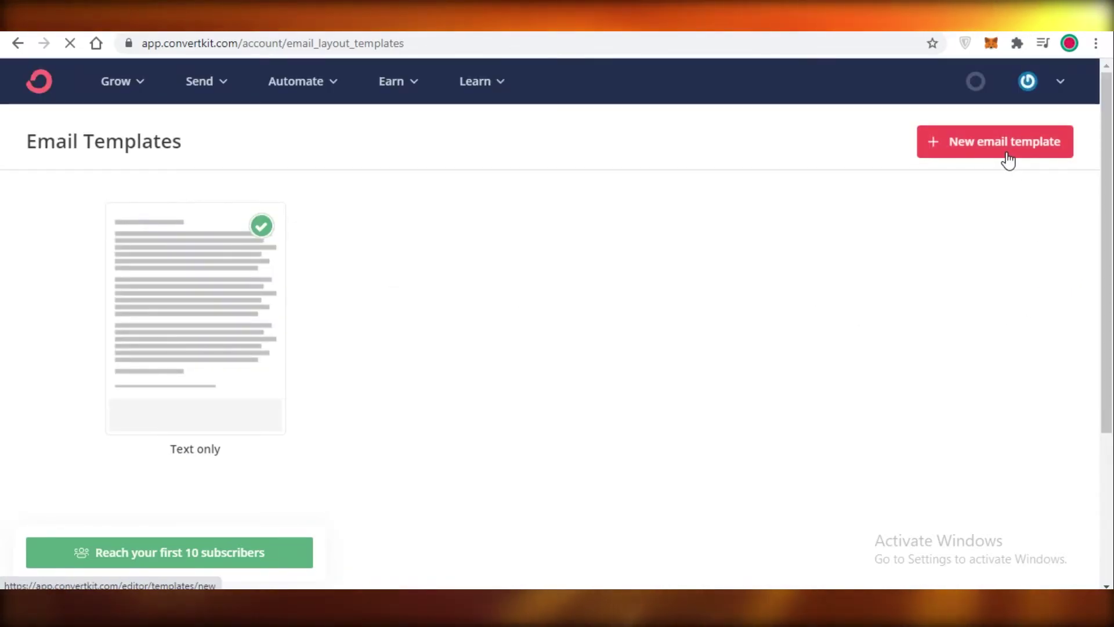
{"action": "left_click", "coordinate": [1001, 148]}
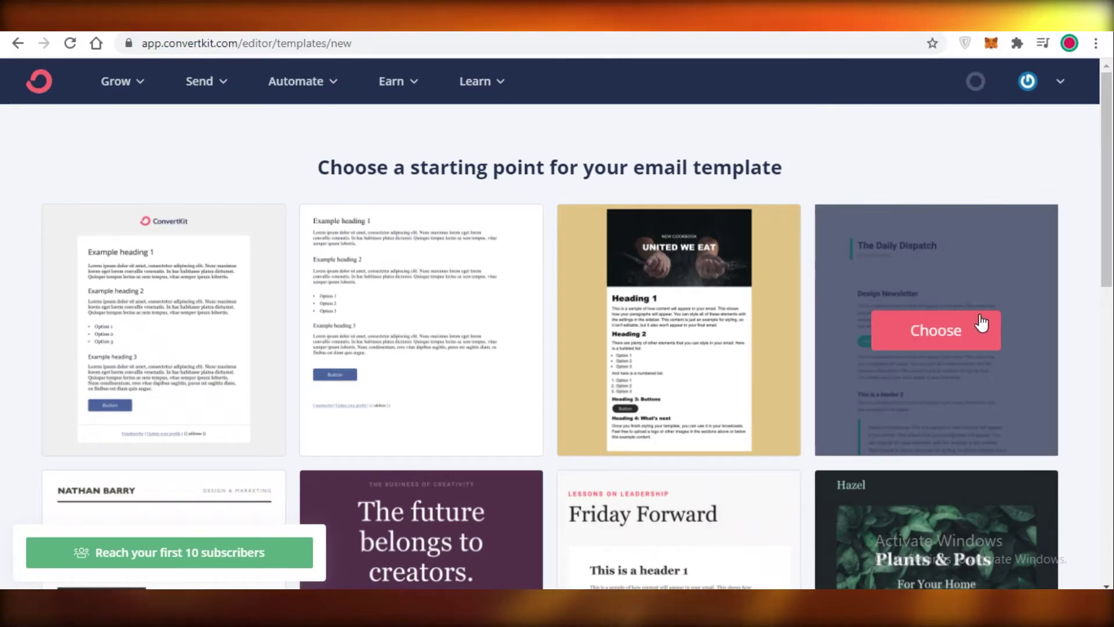
{"action": "scroll", "coordinate": [981, 320], "scroll_direction": "down", "scroll_amount": 5}
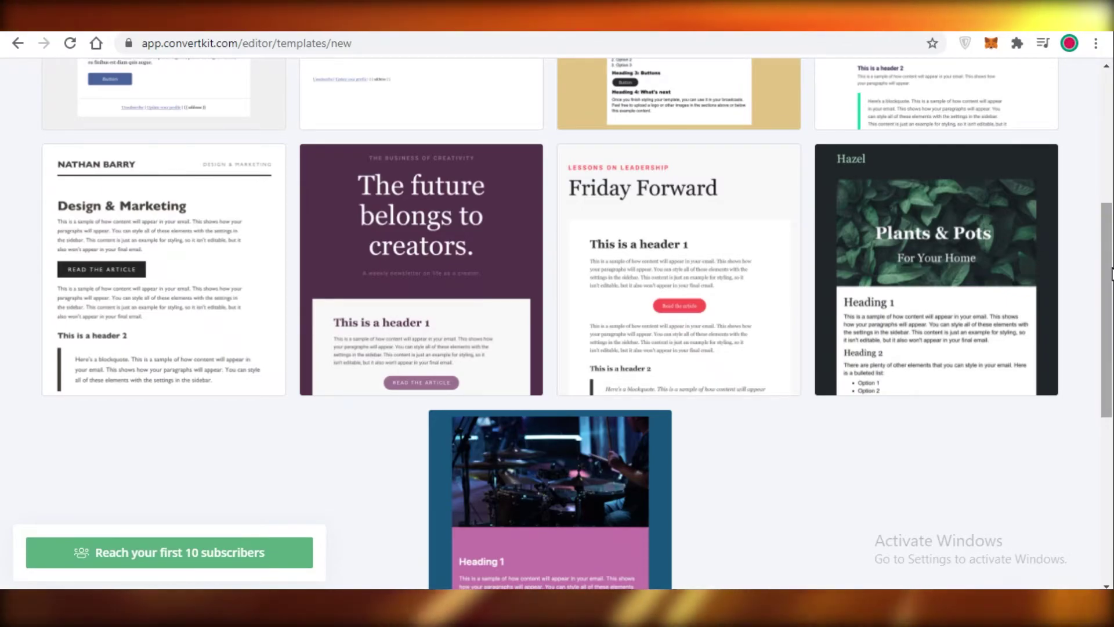
{"action": "scroll", "coordinate": [786, 331], "scroll_direction": "down", "scroll_amount": 6}
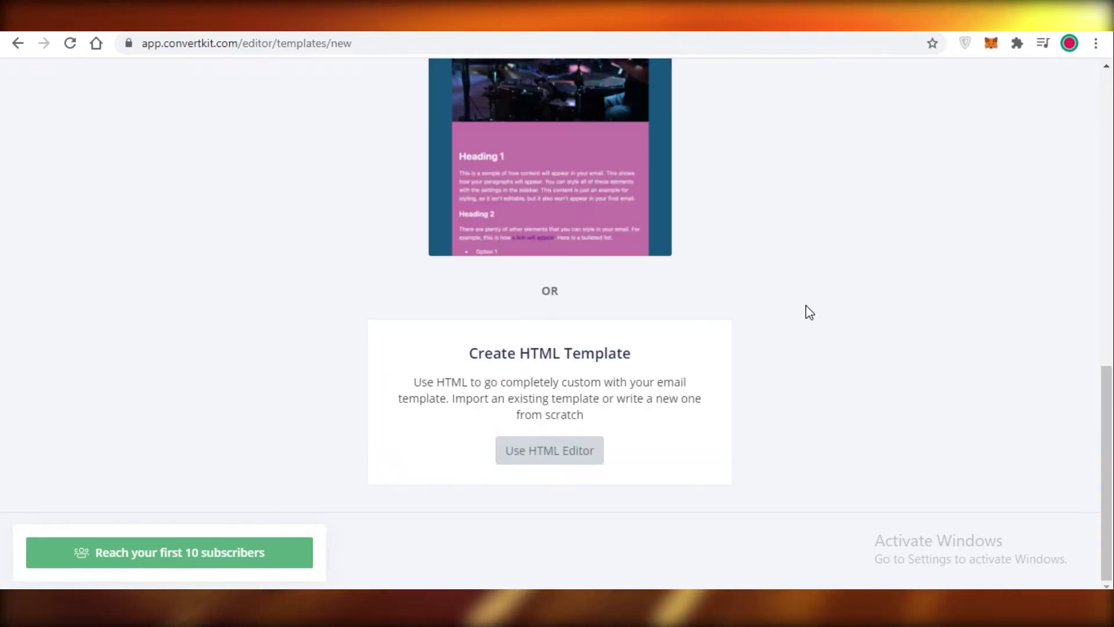
{"action": "scroll", "coordinate": [268, 342], "scroll_direction": "up", "scroll_amount": 10}
{"action": "scroll", "coordinate": [900, 316], "scroll_direction": "up", "scroll_amount": 2}
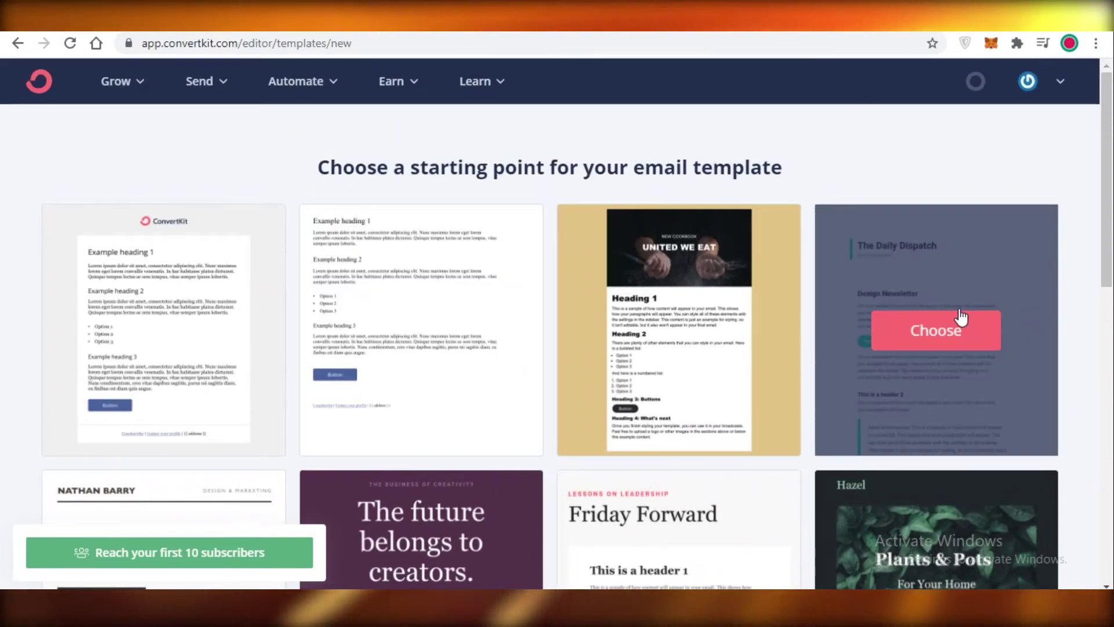
{"action": "scroll", "coordinate": [224, 385], "scroll_direction": "down", "scroll_amount": 5}
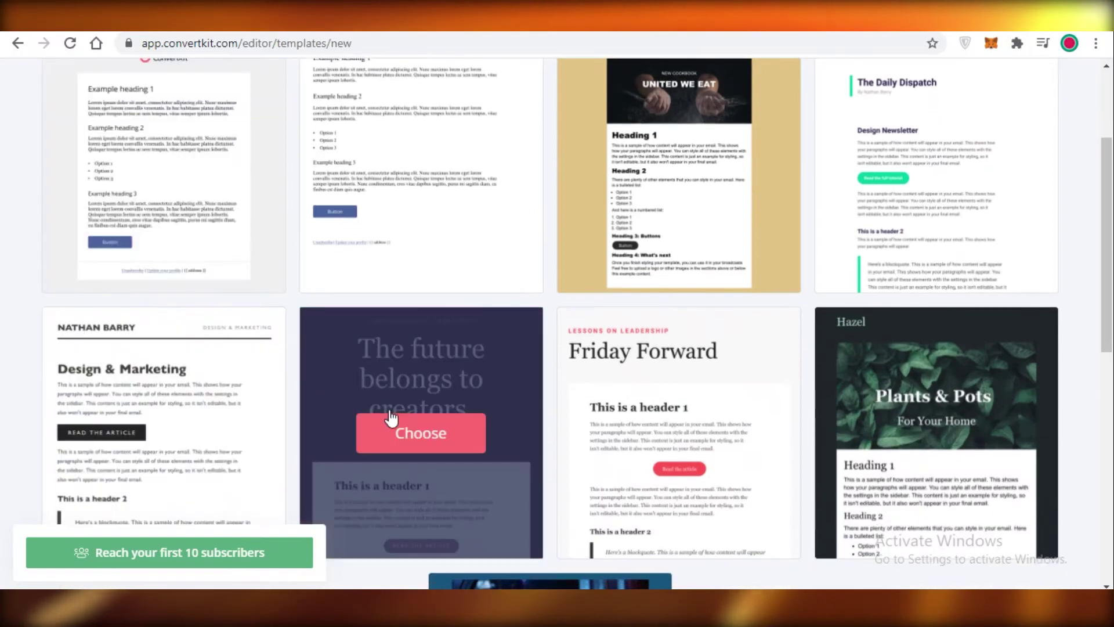
{"action": "scroll", "coordinate": [391, 406], "scroll_direction": "up", "scroll_amount": 5}
{"action": "scroll", "coordinate": [480, 524], "scroll_direction": "down", "scroll_amount": 4}
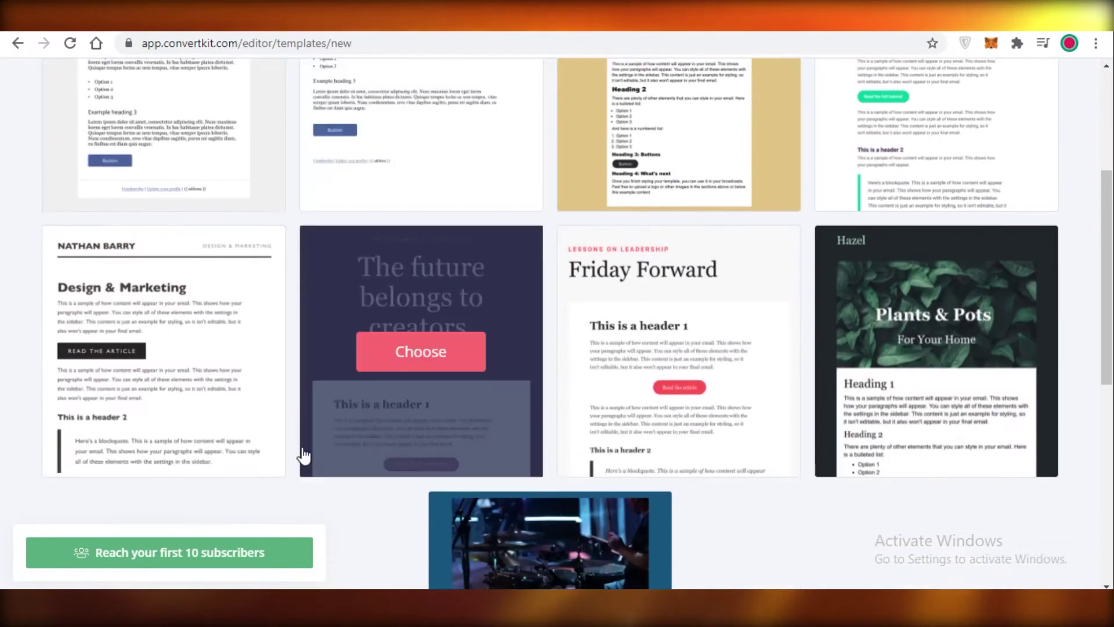
{"action": "scroll", "coordinate": [249, 443], "scroll_direction": "up", "scroll_amount": 4}
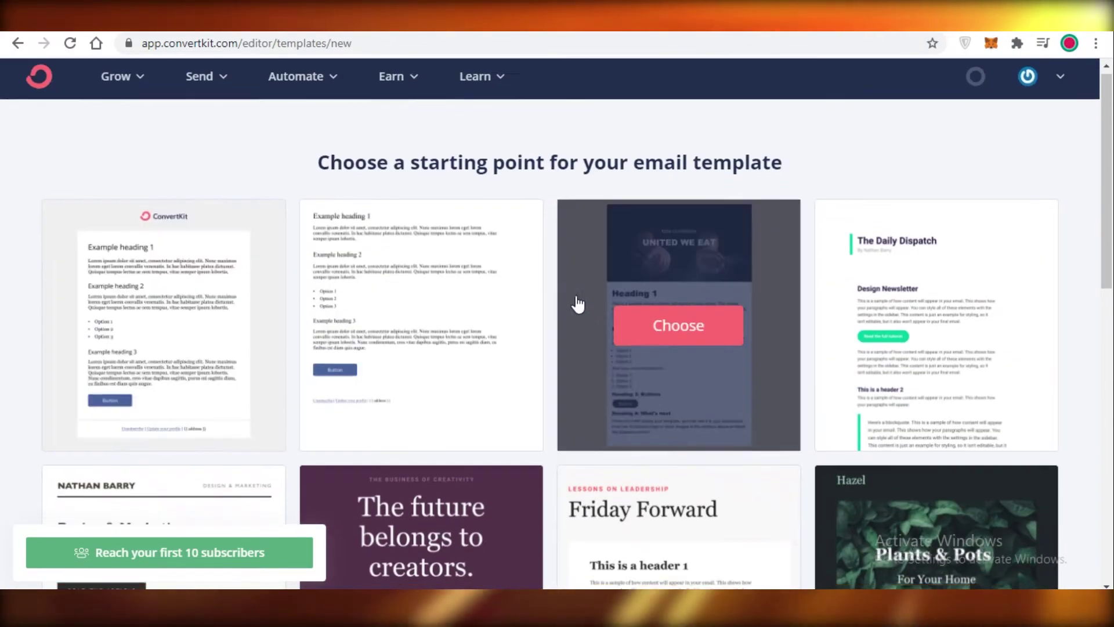
{"action": "scroll", "coordinate": [830, 273], "scroll_direction": "down", "scroll_amount": 5}
{"action": "scroll", "coordinate": [766, 267], "scroll_direction": "up", "scroll_amount": 1}
{"action": "scroll", "coordinate": [735, 242], "scroll_direction": "up", "scroll_amount": 1}
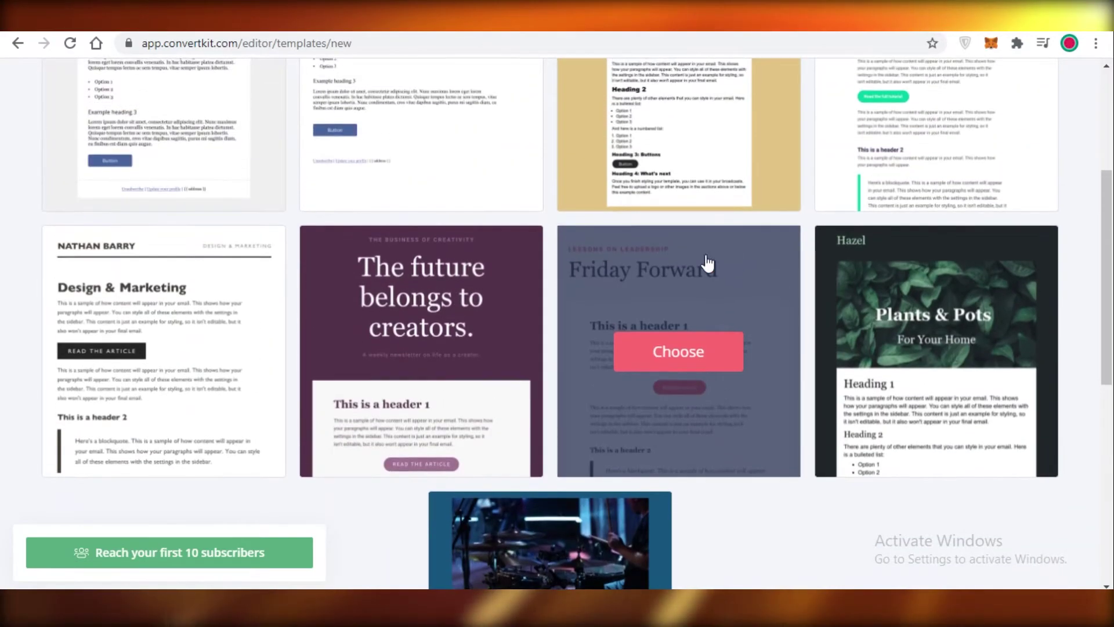
Choose the Friday Forward design and replace its heading with 'THANK YOU FOR JOINING EMAIL LIST'.
{"action": "left_click", "coordinate": [675, 349]}
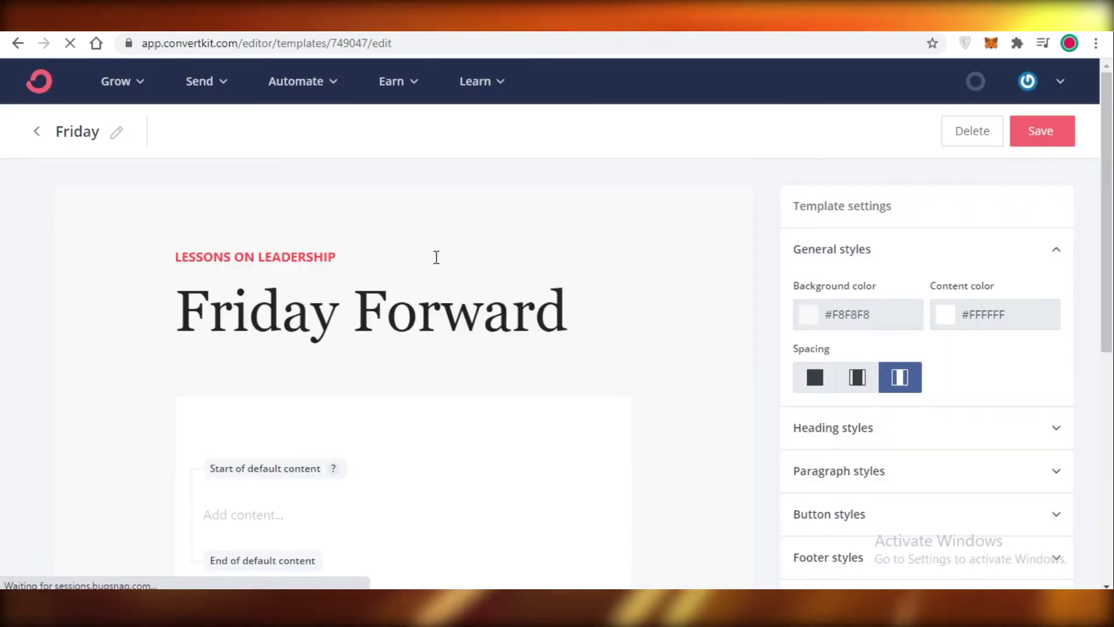
{"action": "scroll", "coordinate": [438, 259], "scroll_direction": "down", "scroll_amount": 4}
{"action": "scroll", "coordinate": [269, 296], "scroll_direction": "up", "scroll_amount": 2}
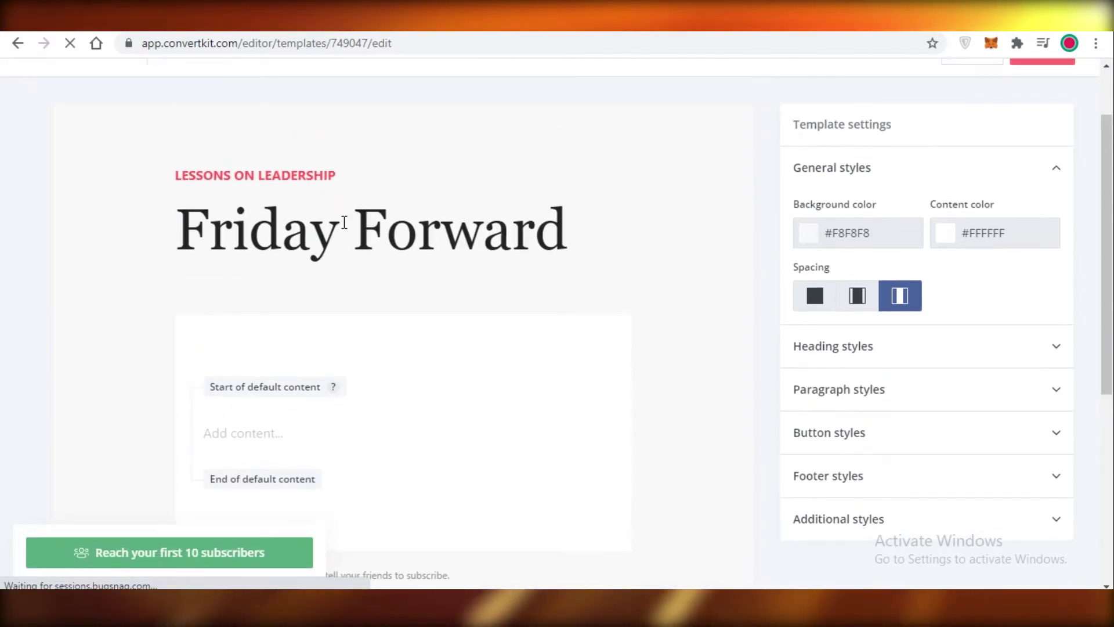
{"action": "scroll", "coordinate": [343, 225], "scroll_direction": "up", "scroll_amount": 2}
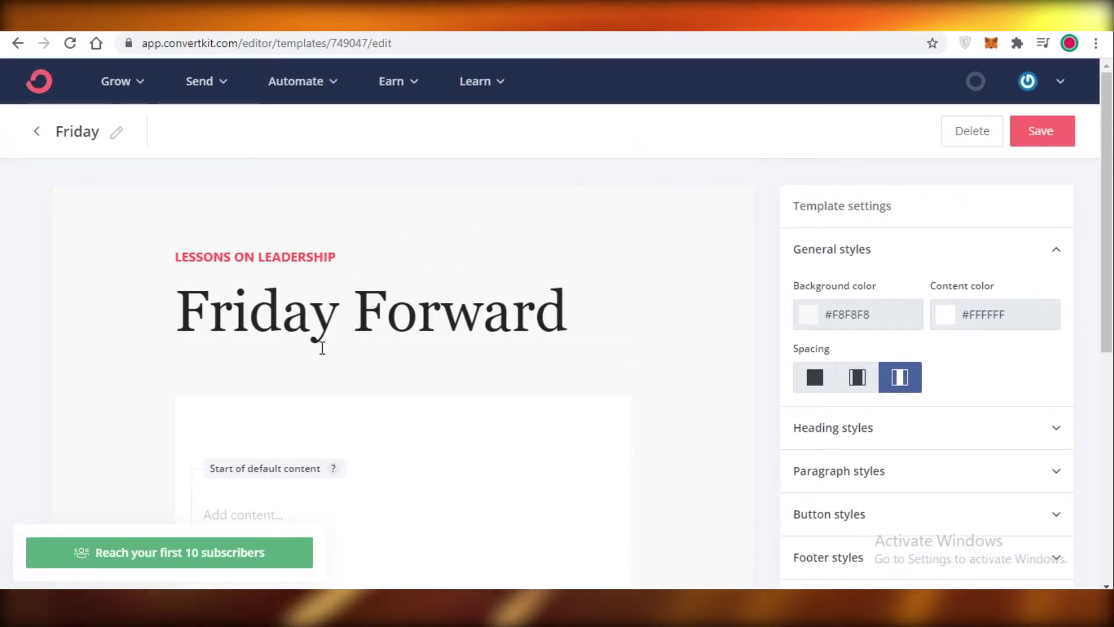
{"action": "double_click", "coordinate": [318, 327]}
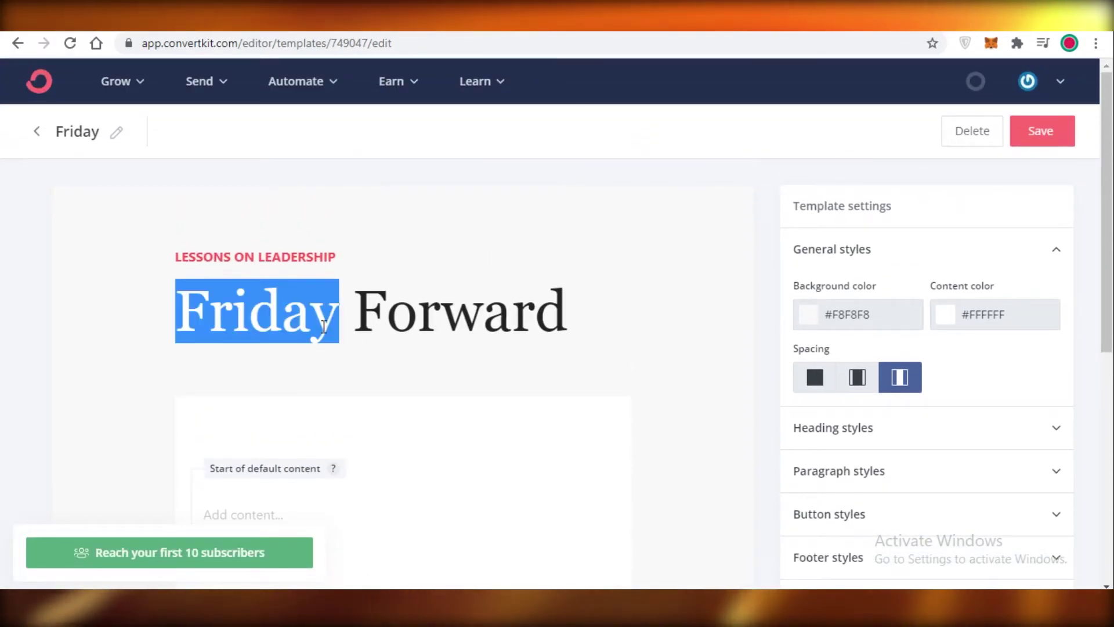
{"action": "left_click", "coordinate": [481, 307]}
{"action": "triple_click", "coordinate": [481, 307]}
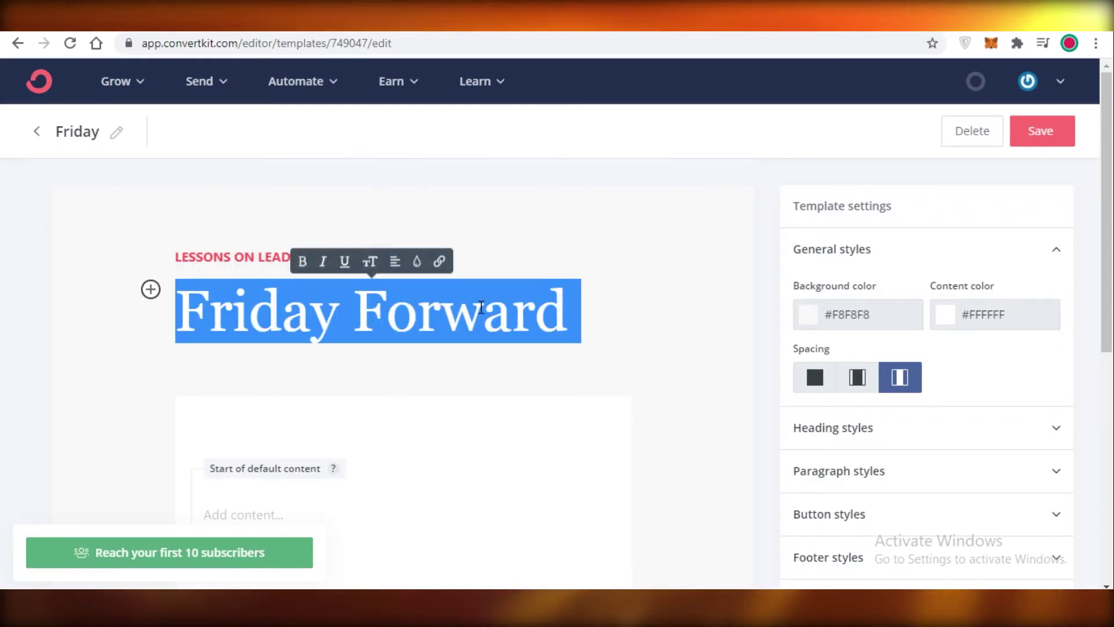
{"action": "type", "text": "A"}
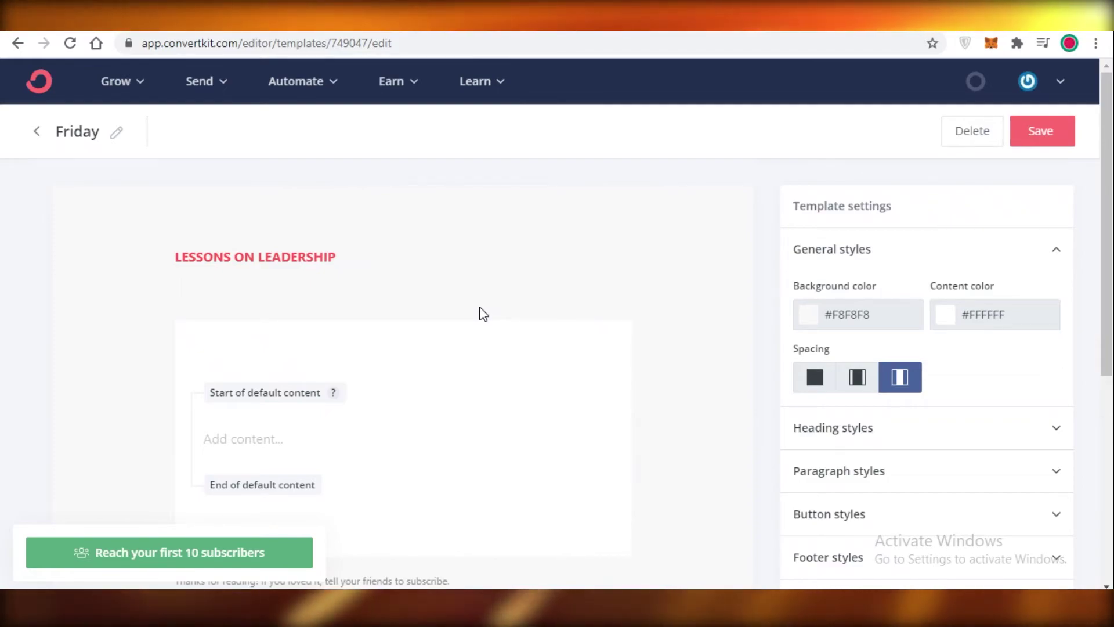
{"action": "type", "text": "L"}
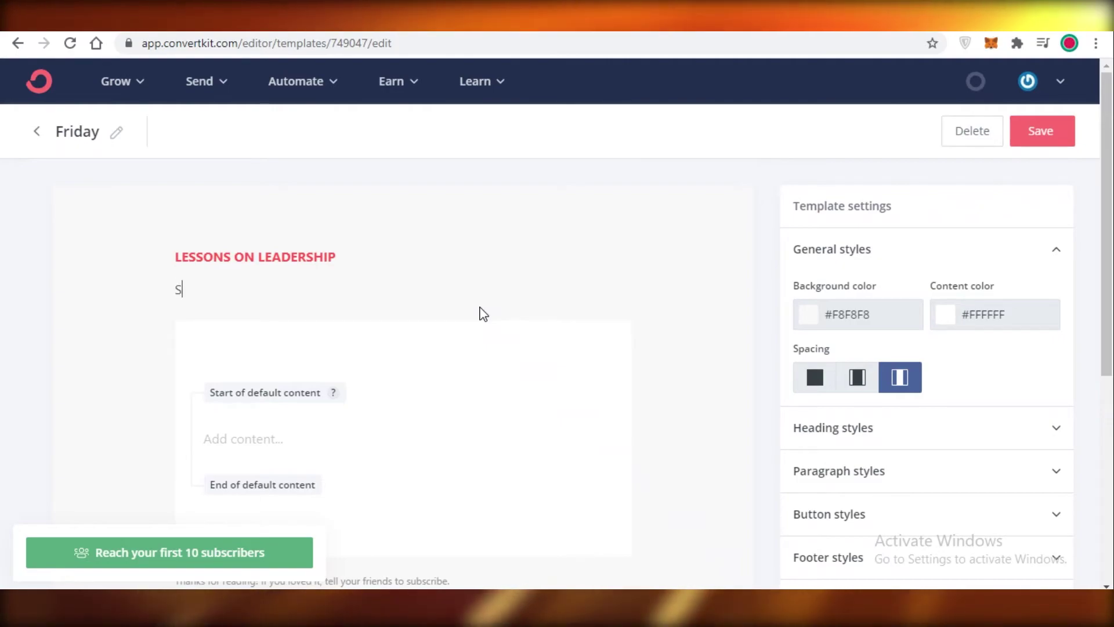
{"action": "type", "text": "a"}
{"action": "key", "text": "BackSpace"}
{"action": "key", "text": "BackSpace"}
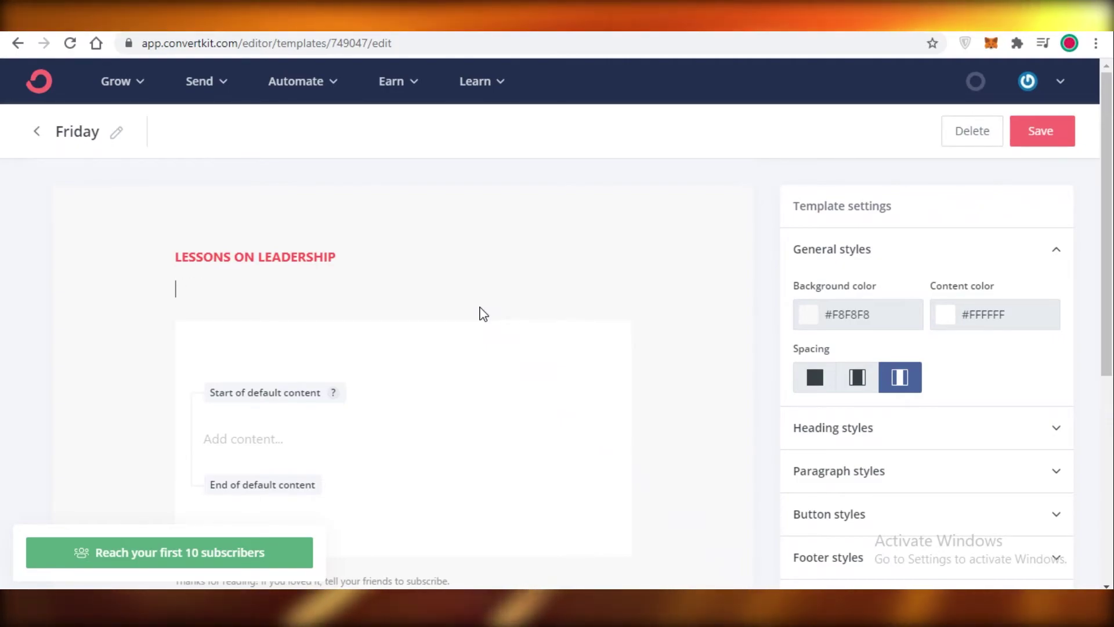
{"action": "type", "text": "THANK YOU FOR JO"}
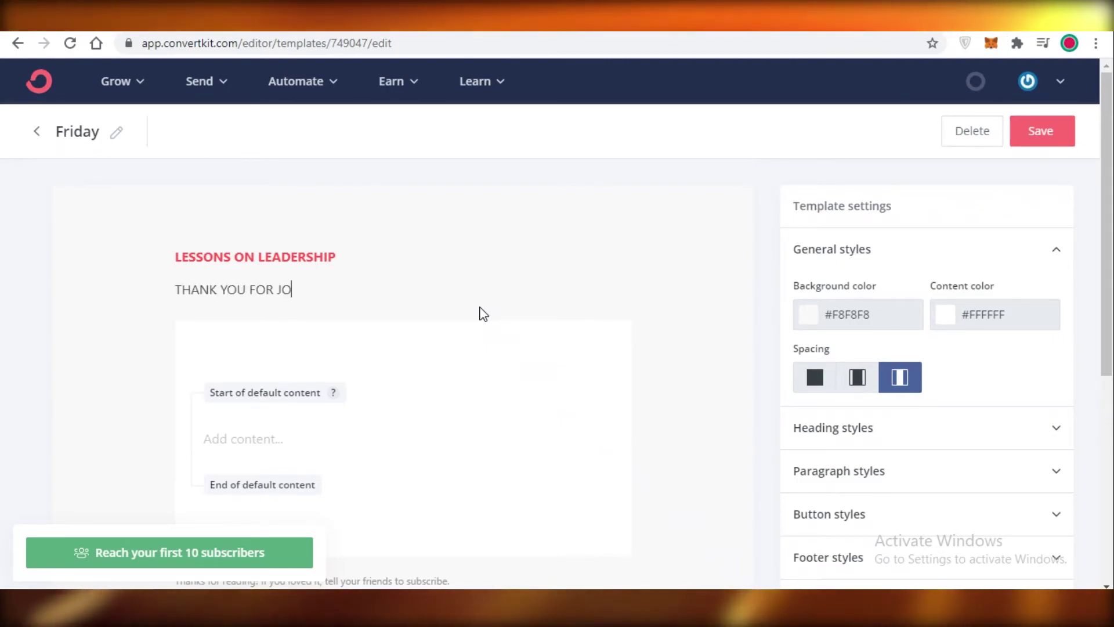
{"action": "type", "text": "INING EMAIL LIST"}
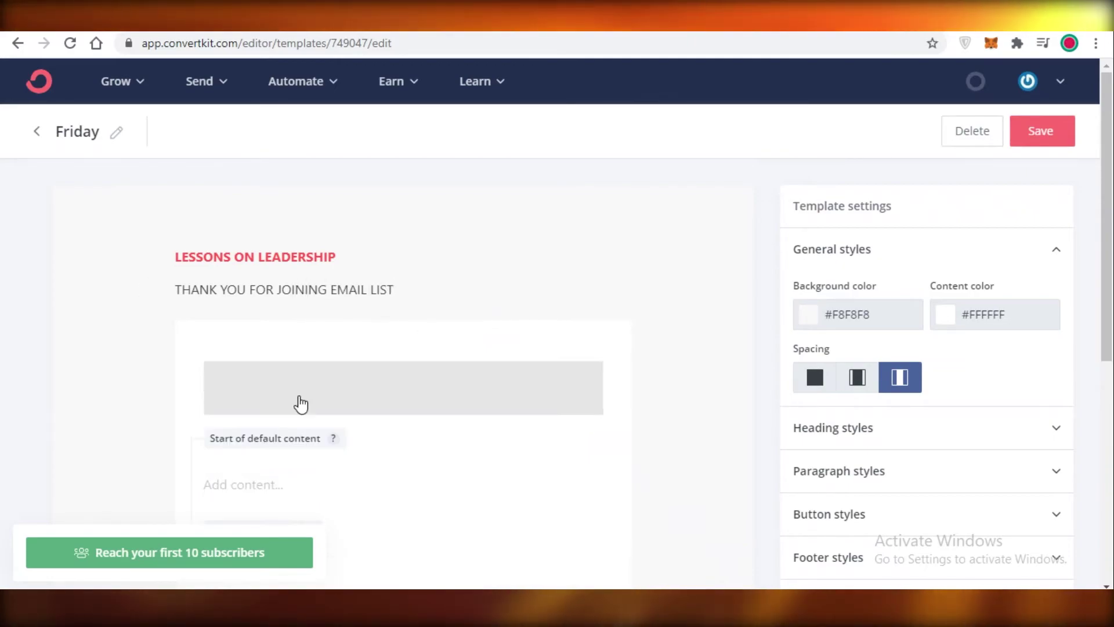
Add text lines above and below the template's default content.
{"action": "left_click", "coordinate": [300, 399]}
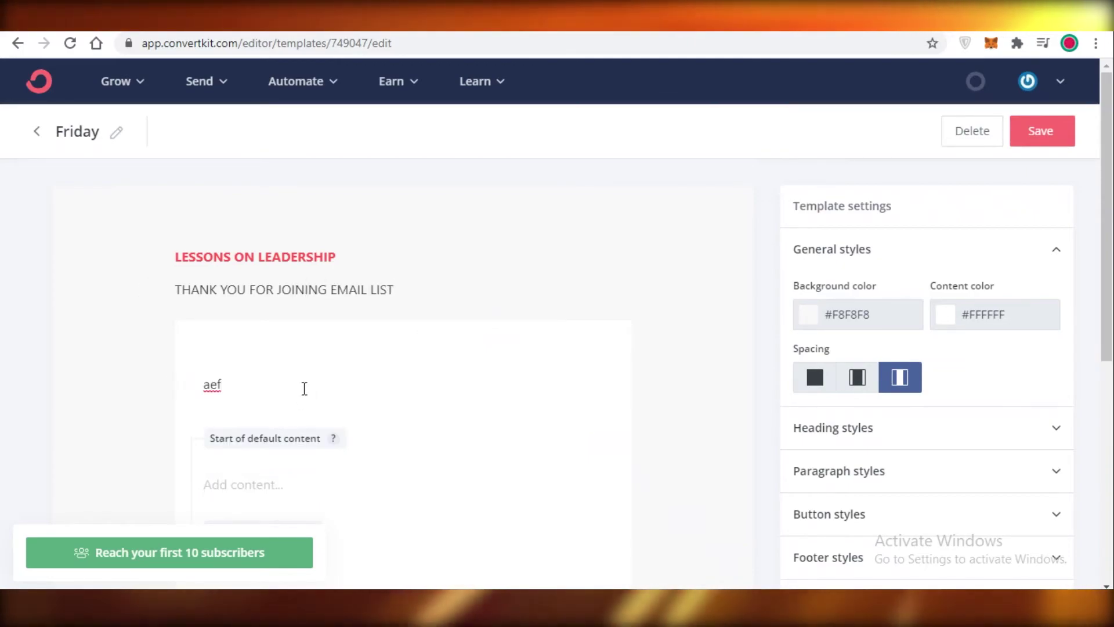
{"action": "type", "text": "."}
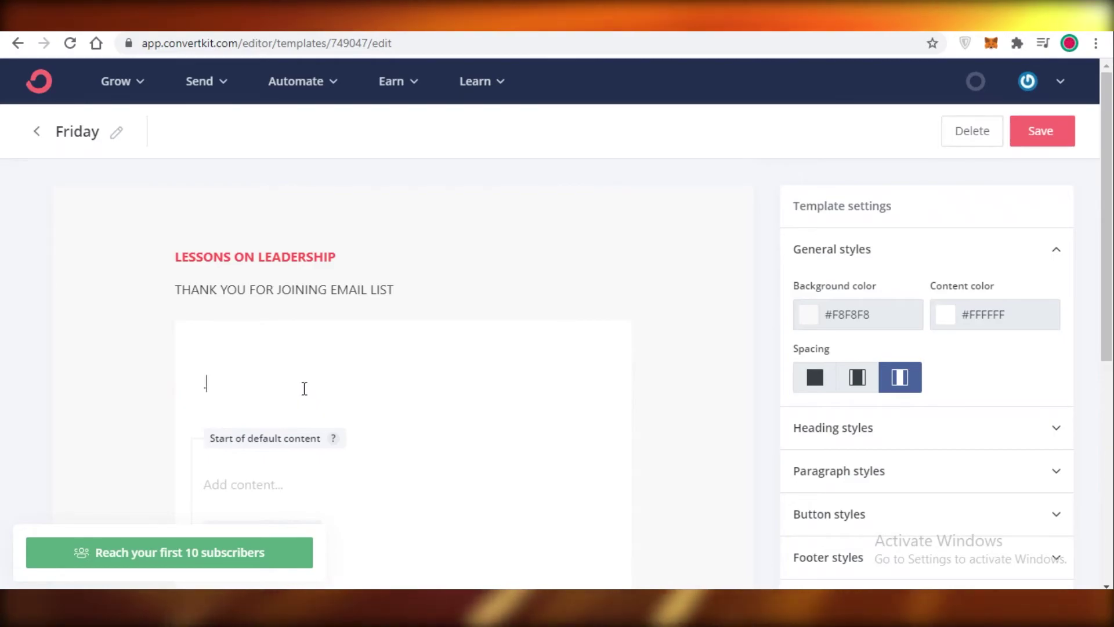
{"action": "type", "text": "..."}
{"action": "scroll", "coordinate": [303, 406], "scroll_direction": "down", "scroll_amount": 4}
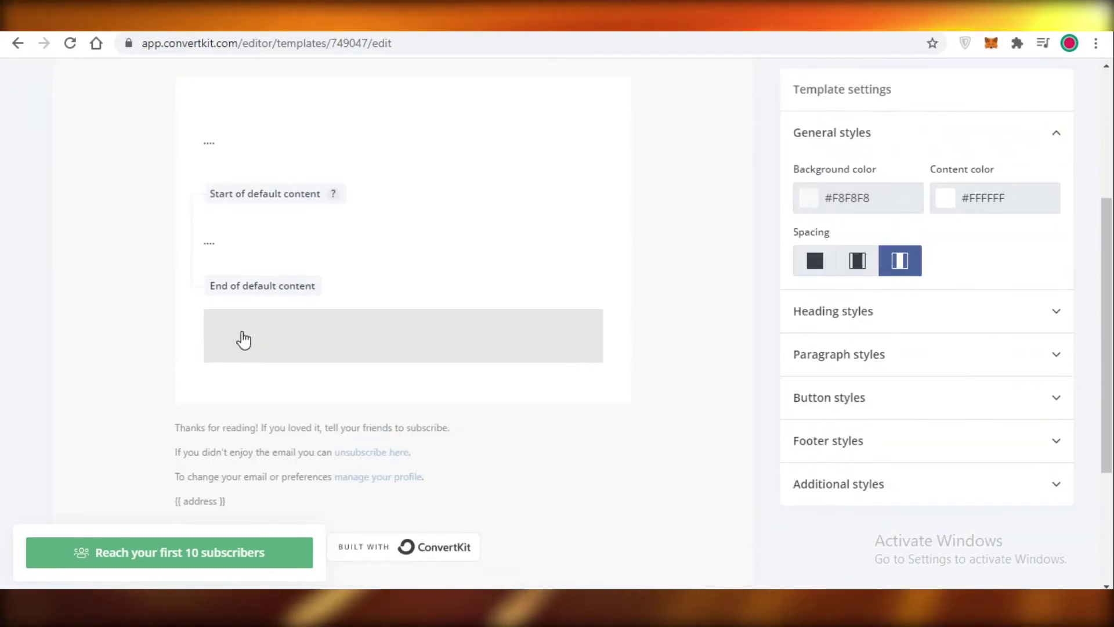
{"action": "left_click", "coordinate": [244, 340]}
{"action": "type", "text": "heheeh"}
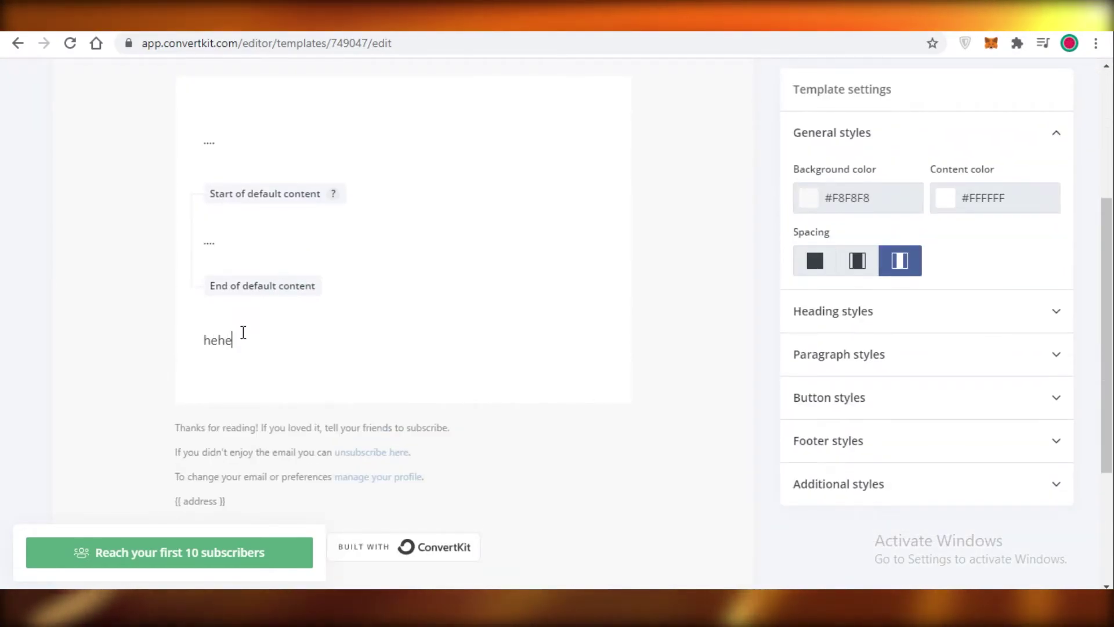
{"action": "key", "text": "BackSpace"}
{"action": "key", "text": "BackSpace"}
{"action": "key", "text": "BackSpace"}
{"action": "key", "text": "BackSpace"}
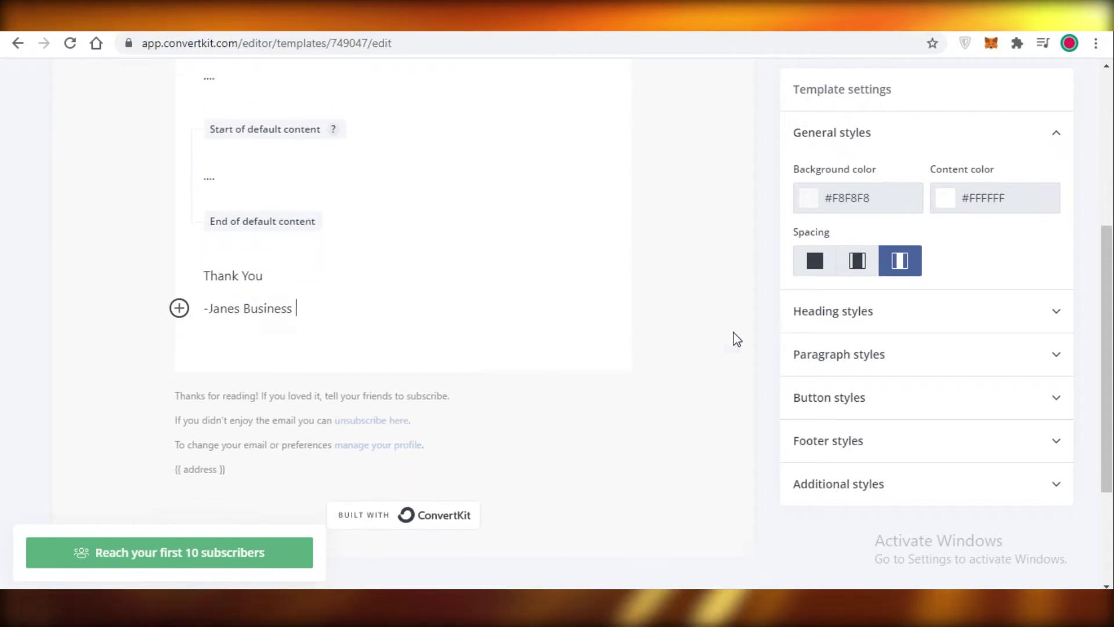
{"action": "scroll", "coordinate": [903, 244], "scroll_direction": "up", "scroll_amount": 5}
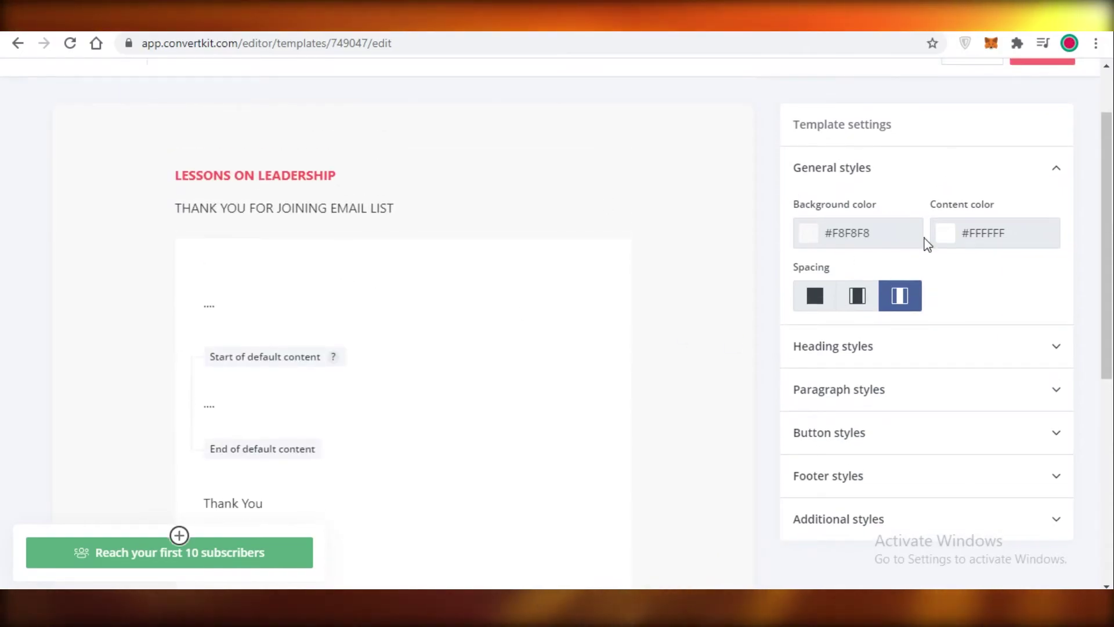
Review the heading font and colour settings.
{"action": "left_click", "coordinate": [824, 351]}
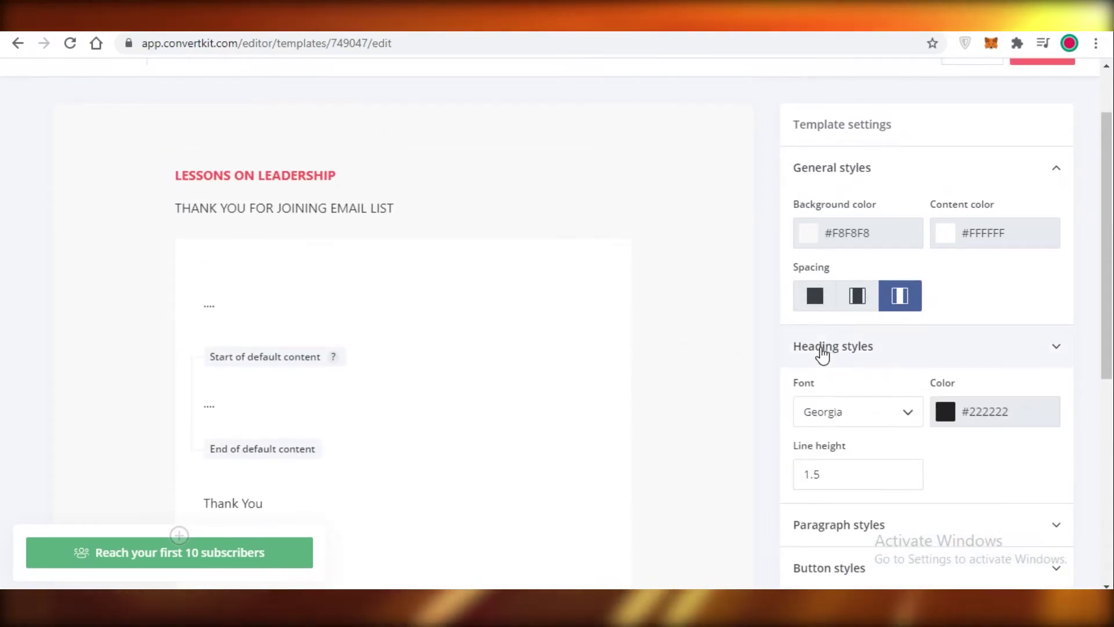
{"action": "scroll", "coordinate": [894, 452], "scroll_direction": "down", "scroll_amount": 7}
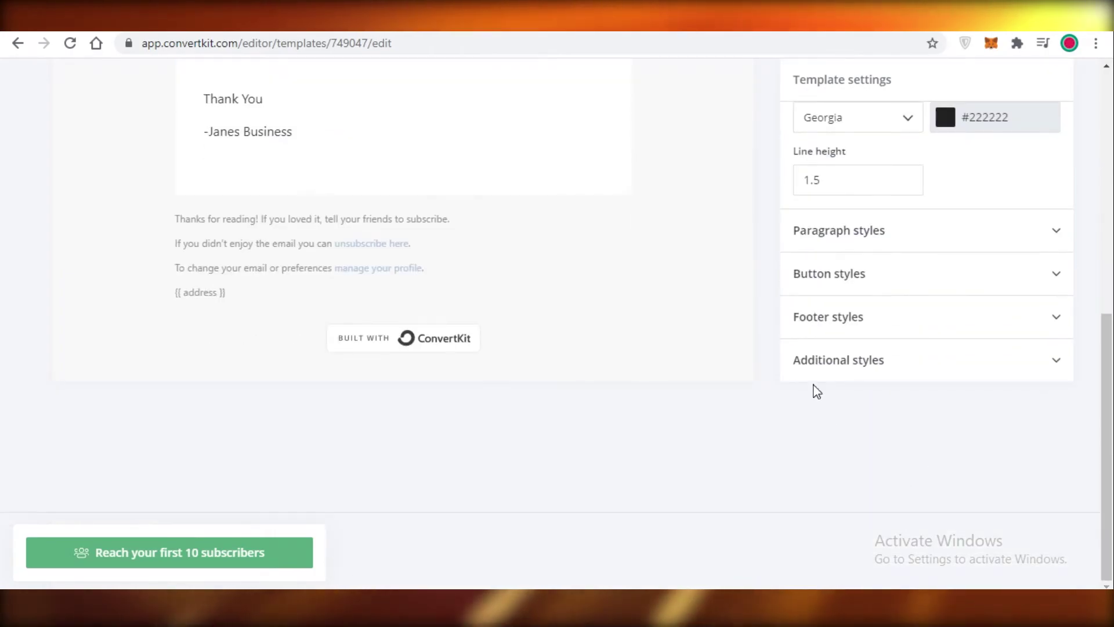
{"action": "scroll", "coordinate": [811, 236], "scroll_direction": "up", "scroll_amount": 7}
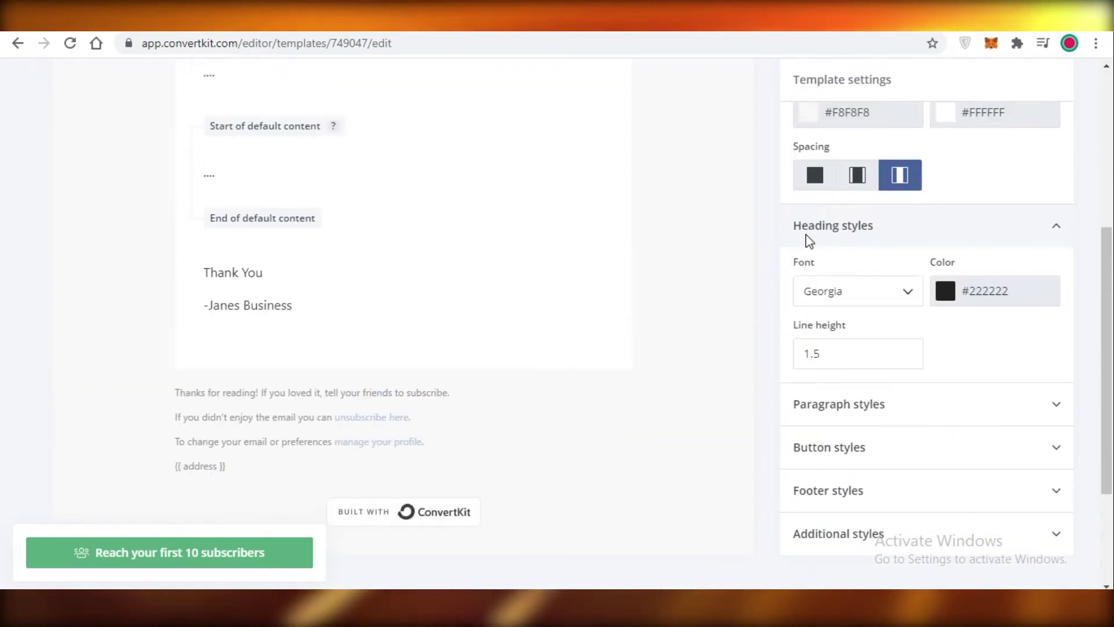
{"action": "scroll", "coordinate": [428, 274], "scroll_direction": "down", "scroll_amount": 2}
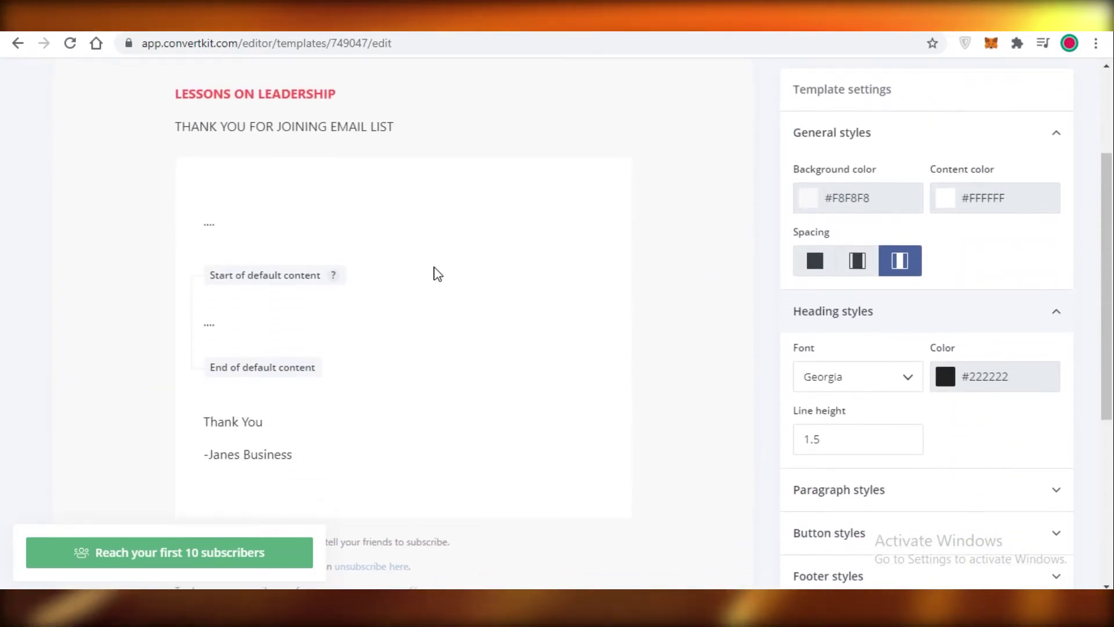
{"action": "scroll", "coordinate": [385, 303], "scroll_direction": "up", "scroll_amount": 3}
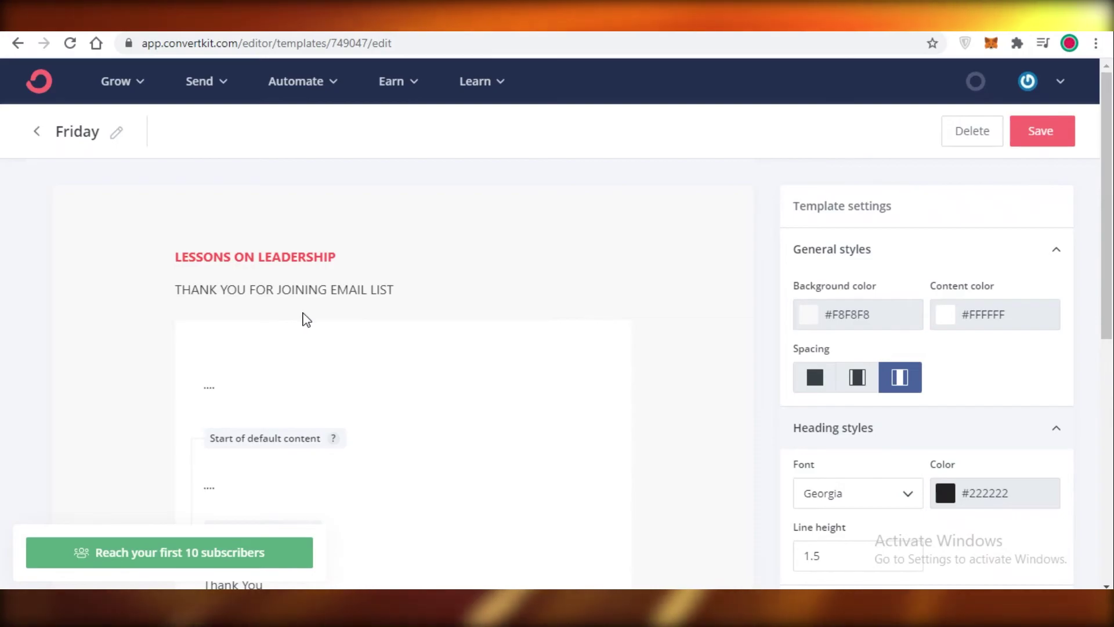
{"action": "scroll", "coordinate": [308, 314], "scroll_direction": "down", "scroll_amount": 7}
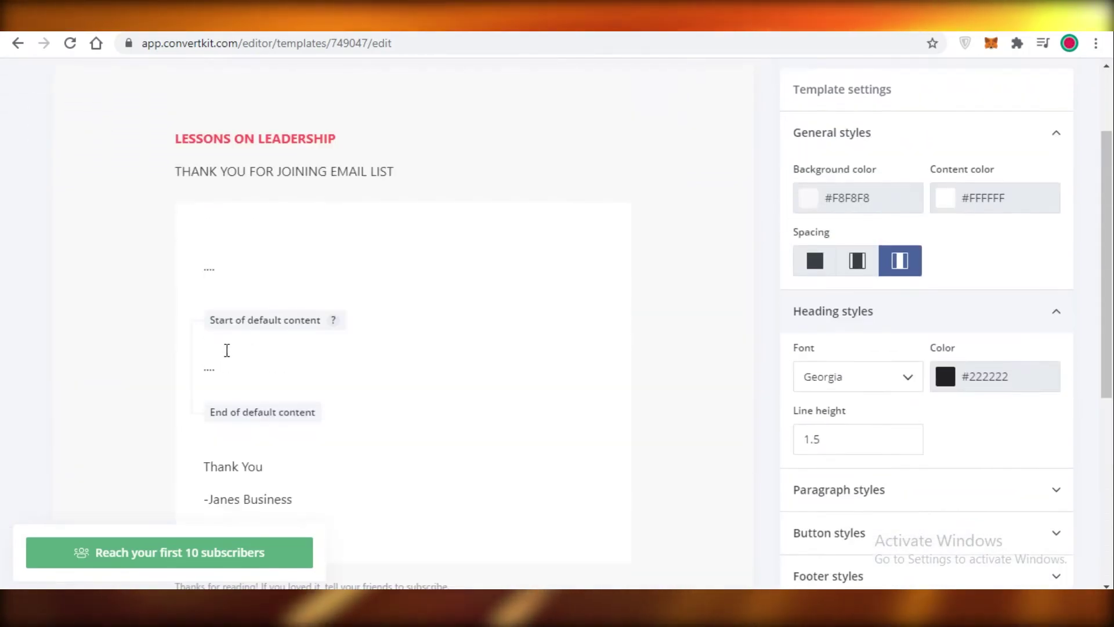
{"action": "scroll", "coordinate": [227, 352], "scroll_direction": "up", "scroll_amount": 5}
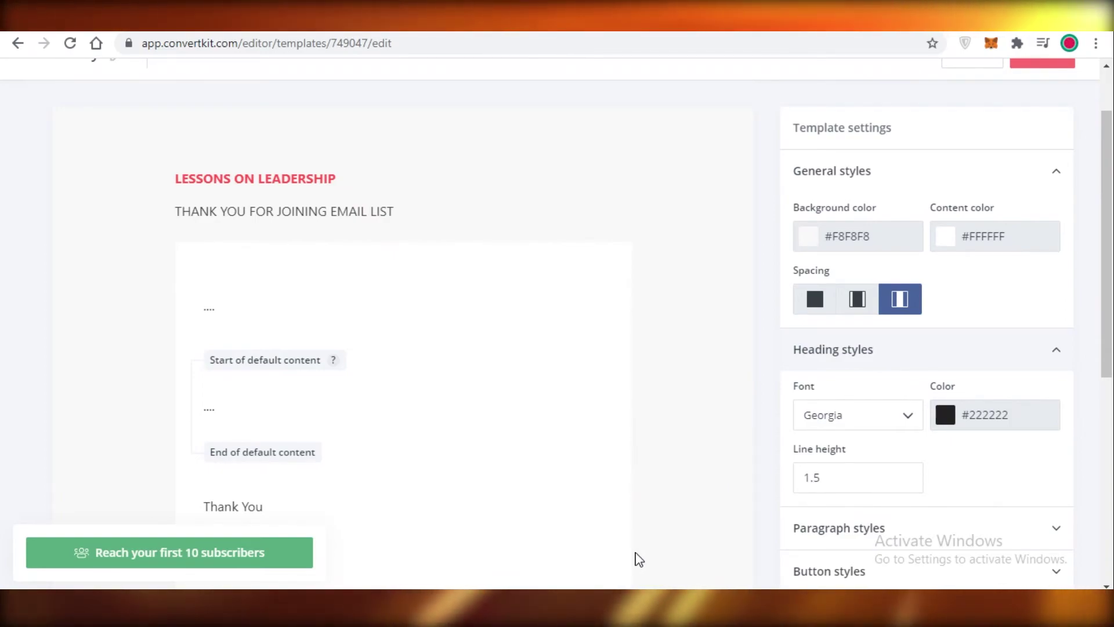
{"action": "scroll", "coordinate": [891, 311], "scroll_direction": "up", "scroll_amount": 2}
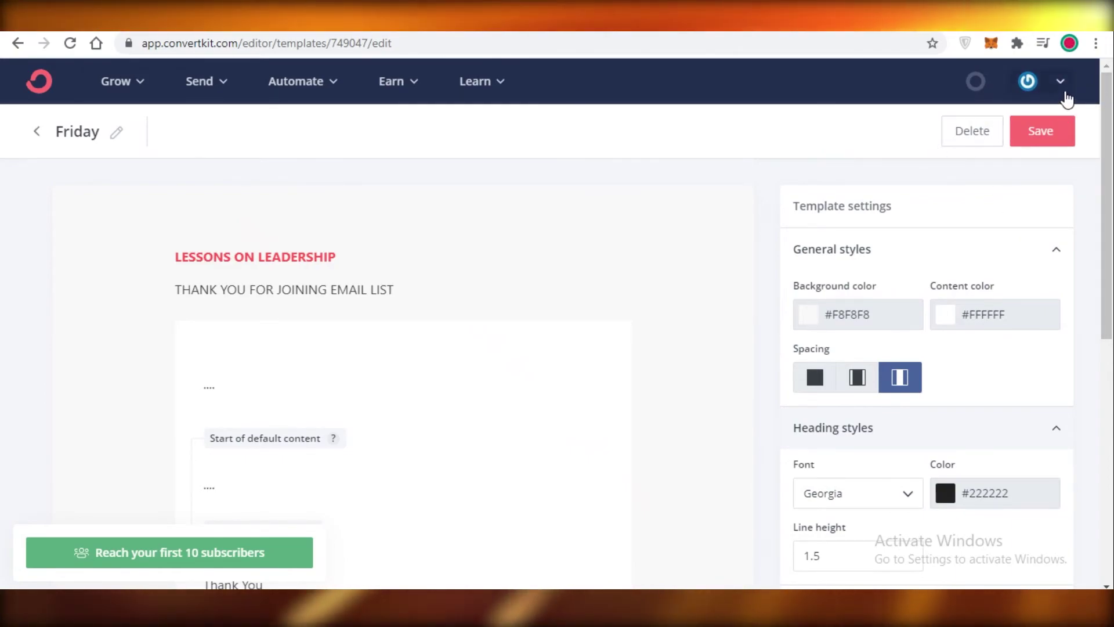
Save the Friday template and make it the default email template.
{"action": "left_click", "coordinate": [1039, 139]}
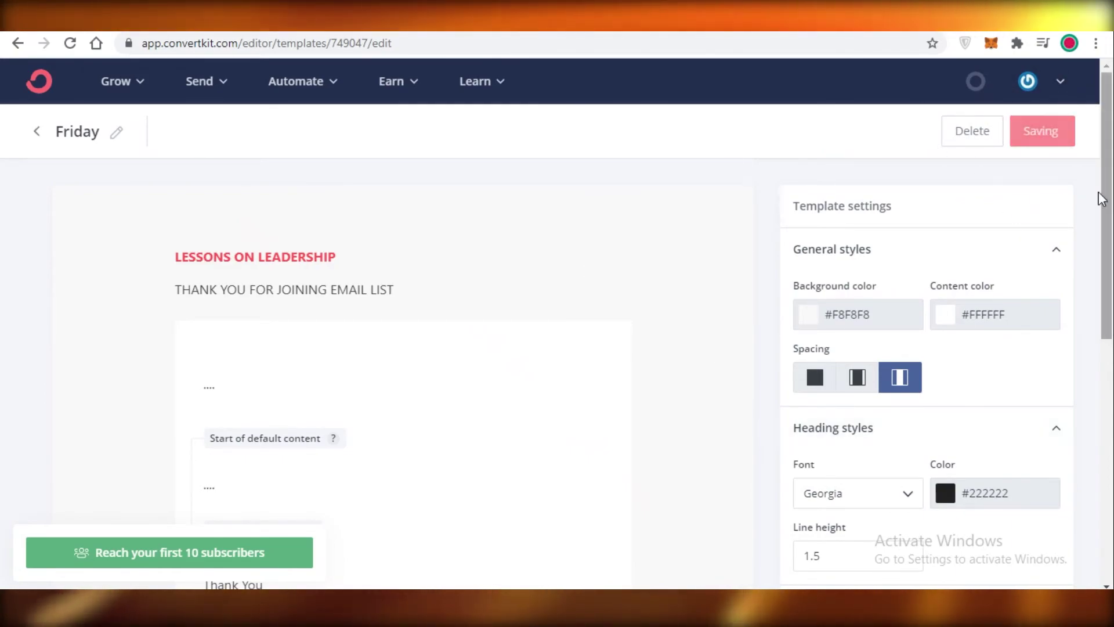
{"action": "left_click", "coordinate": [1057, 132]}
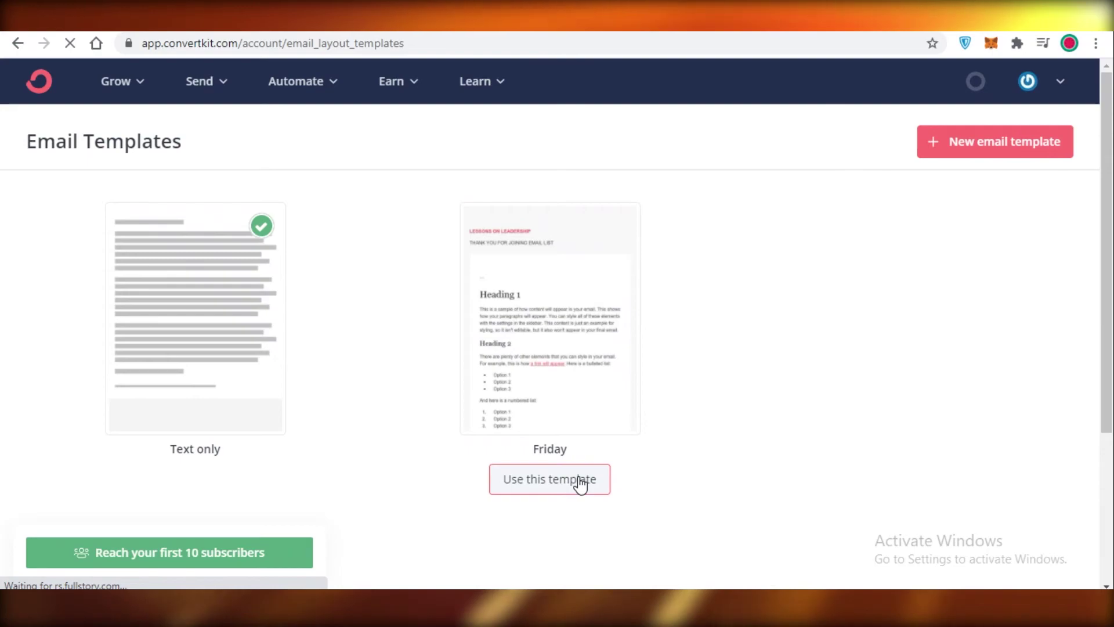
{"action": "left_click", "coordinate": [547, 481]}
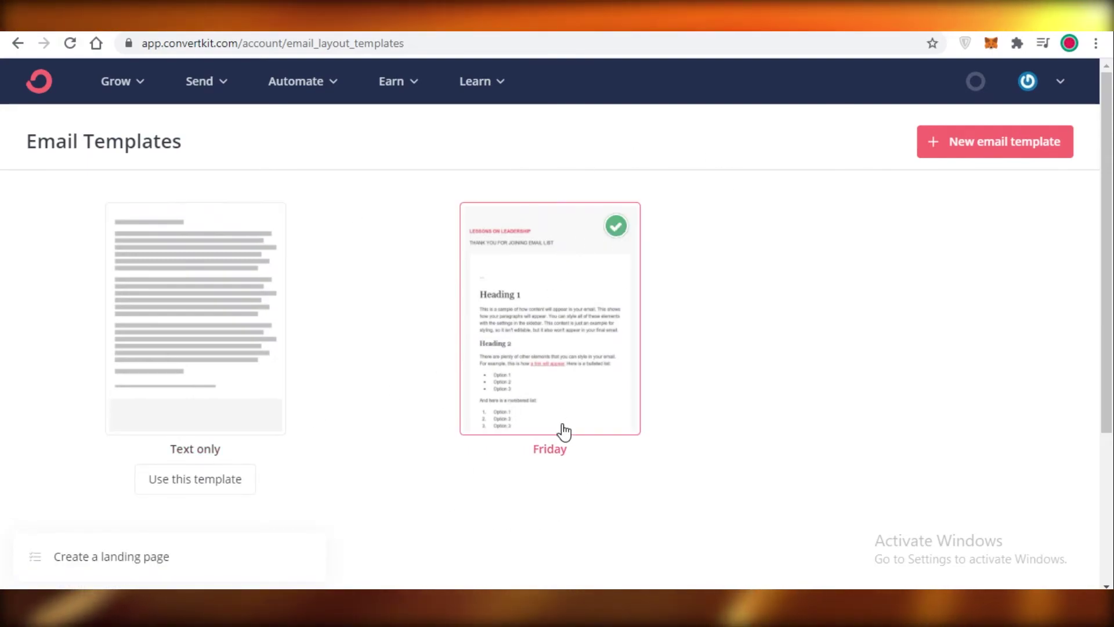
{"action": "scroll", "coordinate": [592, 357], "scroll_direction": "down", "scroll_amount": 1}
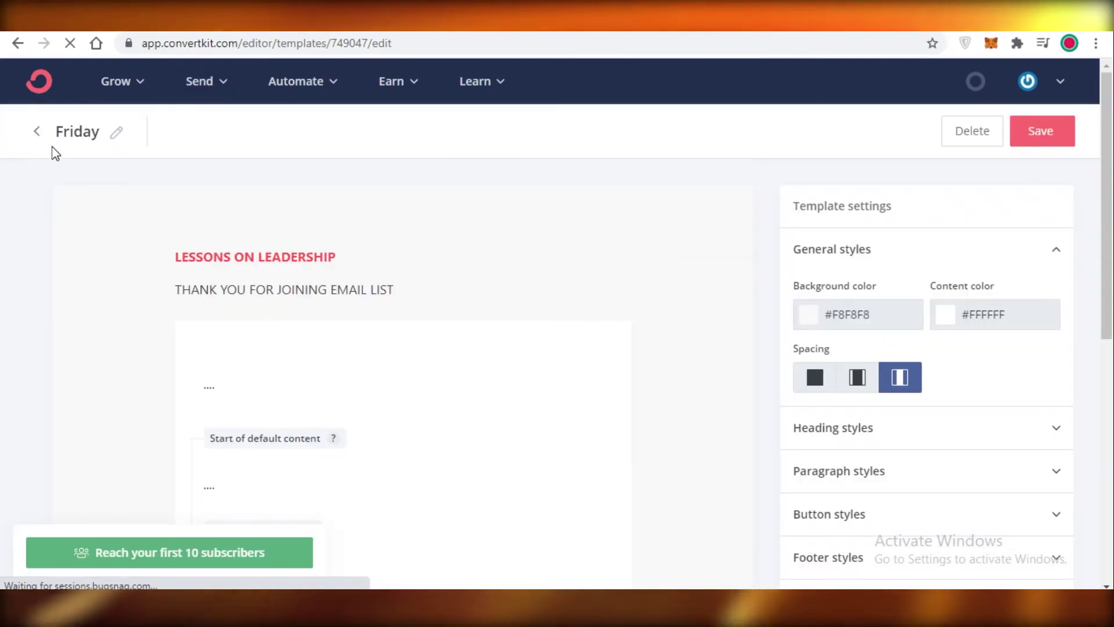
{"action": "left_click", "coordinate": [36, 132]}
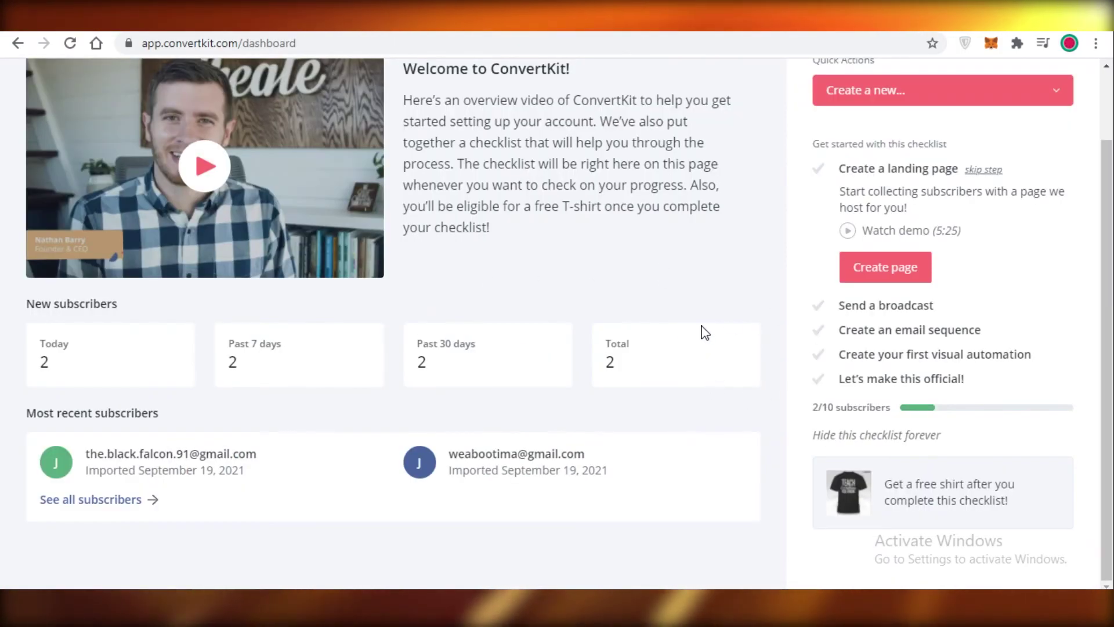
{"action": "scroll", "coordinate": [704, 332], "scroll_direction": "up", "scroll_amount": 2}
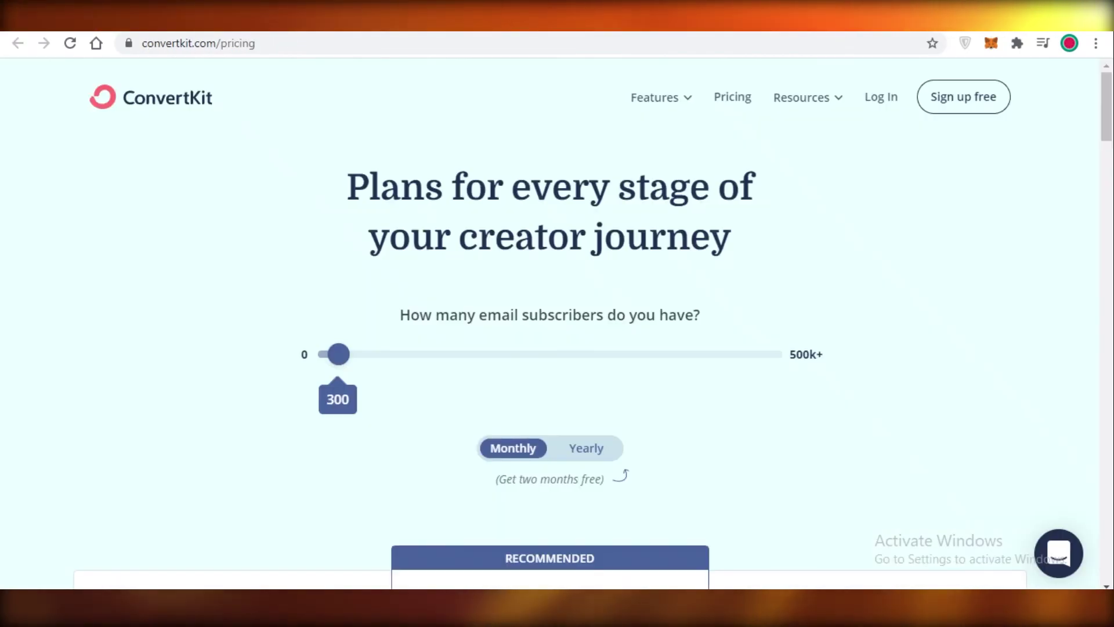
Scroll through the pricing page comparing Free, Creator and Creator Pro plans and features.
{"action": "scroll", "coordinate": [630, 394], "scroll_direction": "down", "scroll_amount": 5}
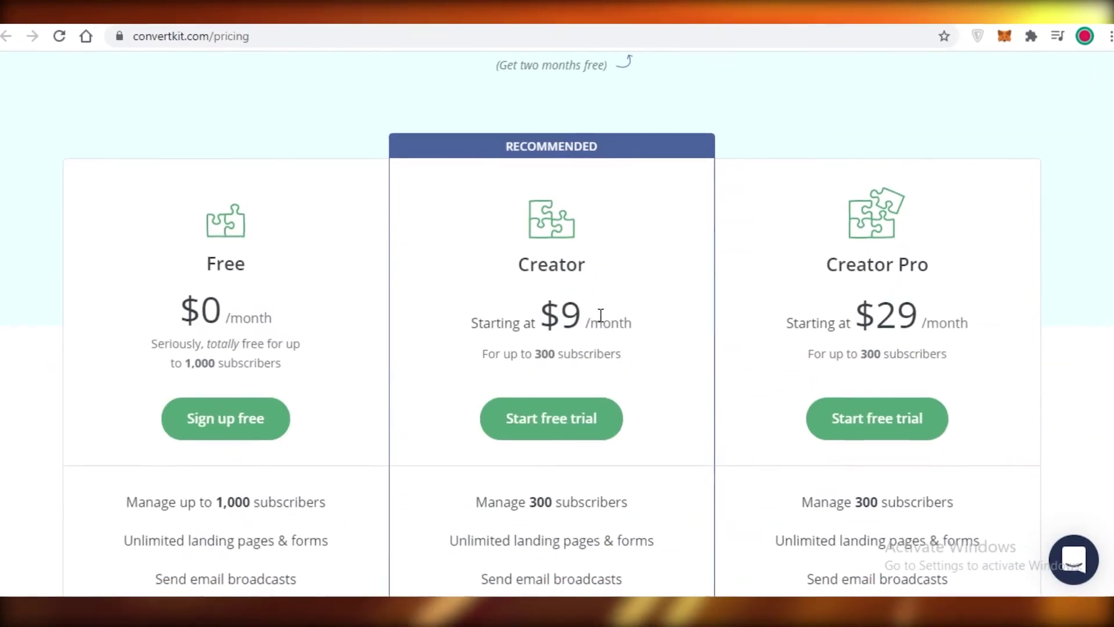
{"action": "scroll", "coordinate": [601, 315], "scroll_direction": "down", "scroll_amount": 3}
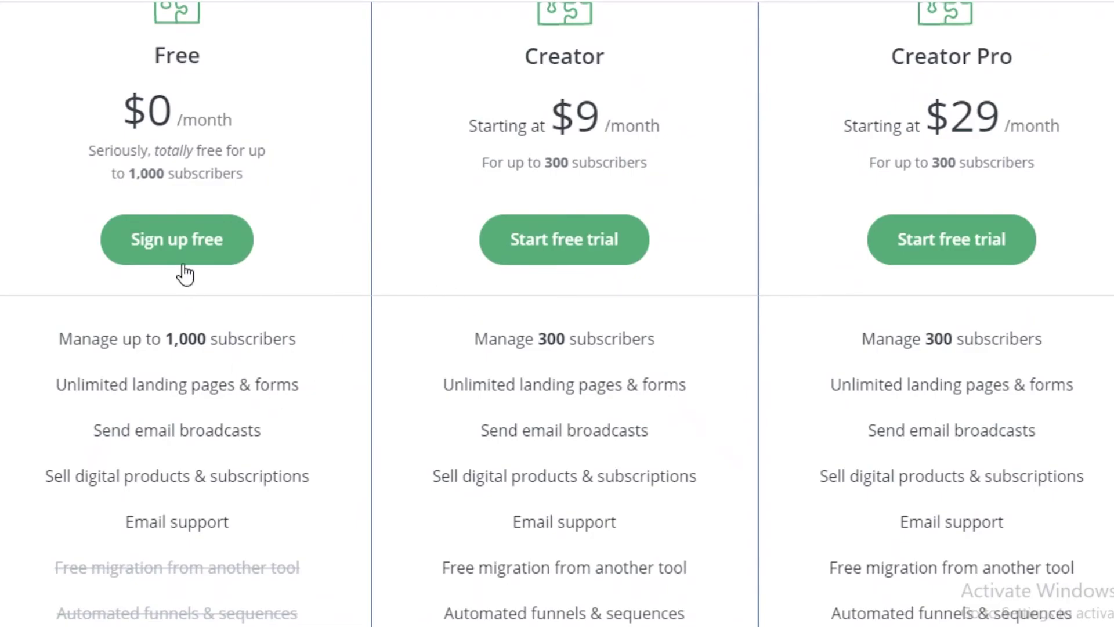
{"action": "scroll", "coordinate": [155, 207], "scroll_direction": "down", "scroll_amount": 2}
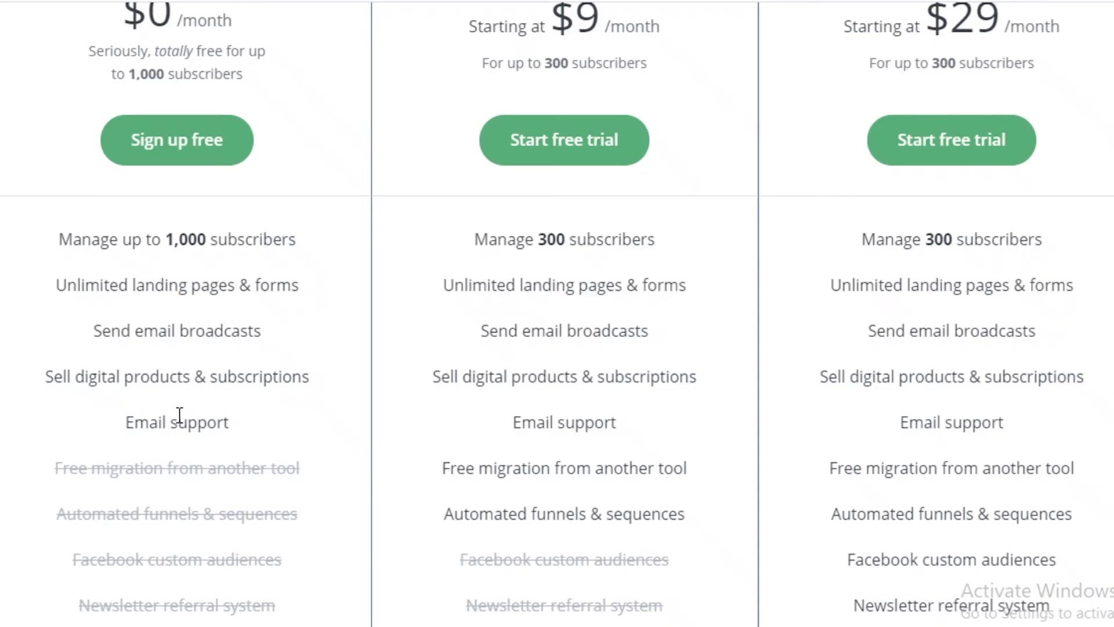
{"action": "scroll", "coordinate": [586, 239], "scroll_direction": "up", "scroll_amount": 5}
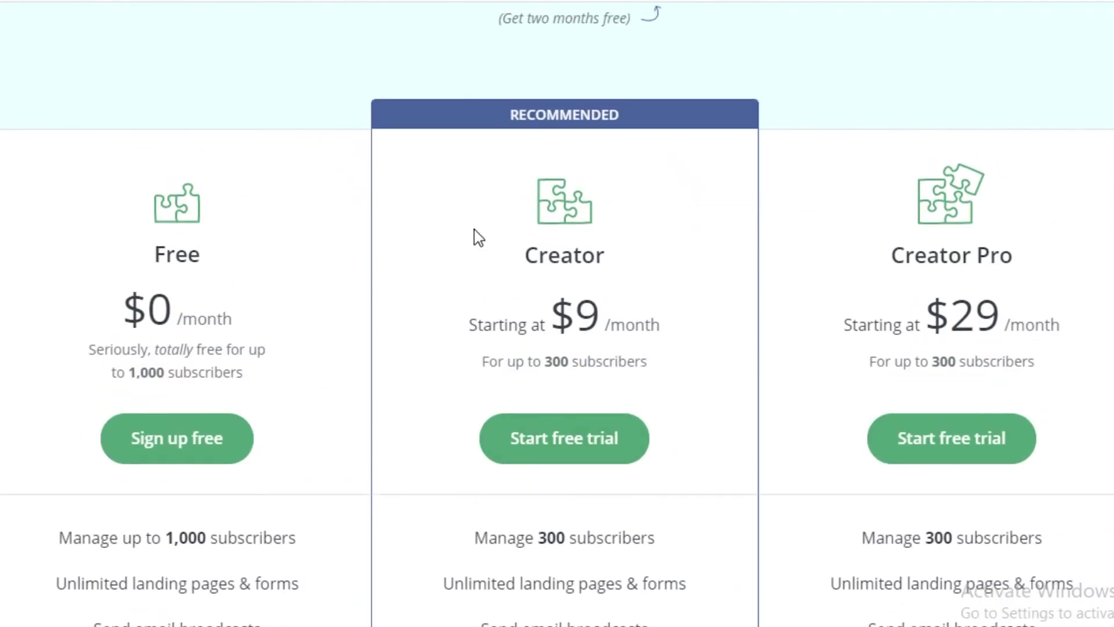
{"action": "scroll", "coordinate": [465, 244], "scroll_direction": "down", "scroll_amount": 5}
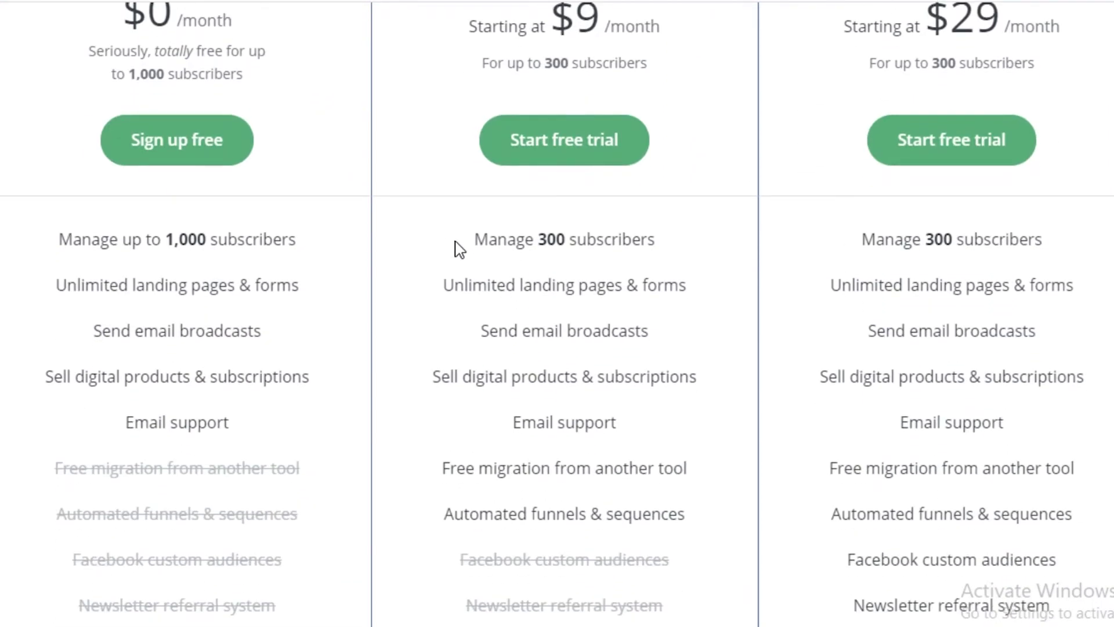
{"action": "scroll", "coordinate": [406, 290], "scroll_direction": "up", "scroll_amount": 10}
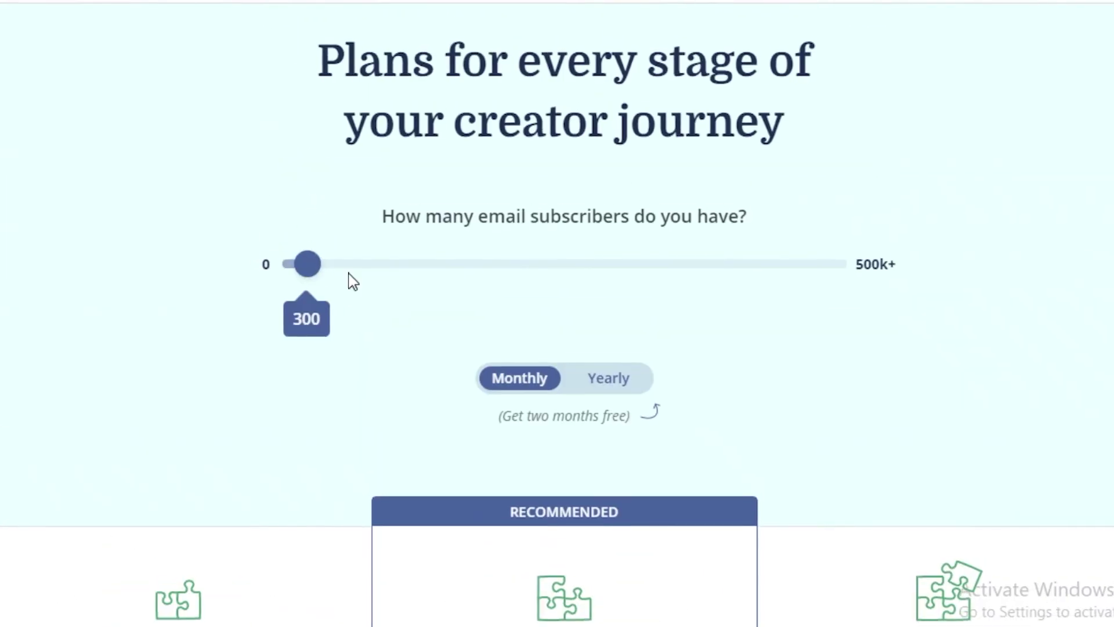
Set the subscriber slider to 5,000, showing Creator at $79 and Creator Pro at $111 monthly.
{"action": "left_click_drag", "start_coordinate": [315, 266], "coordinate": [373, 271]}
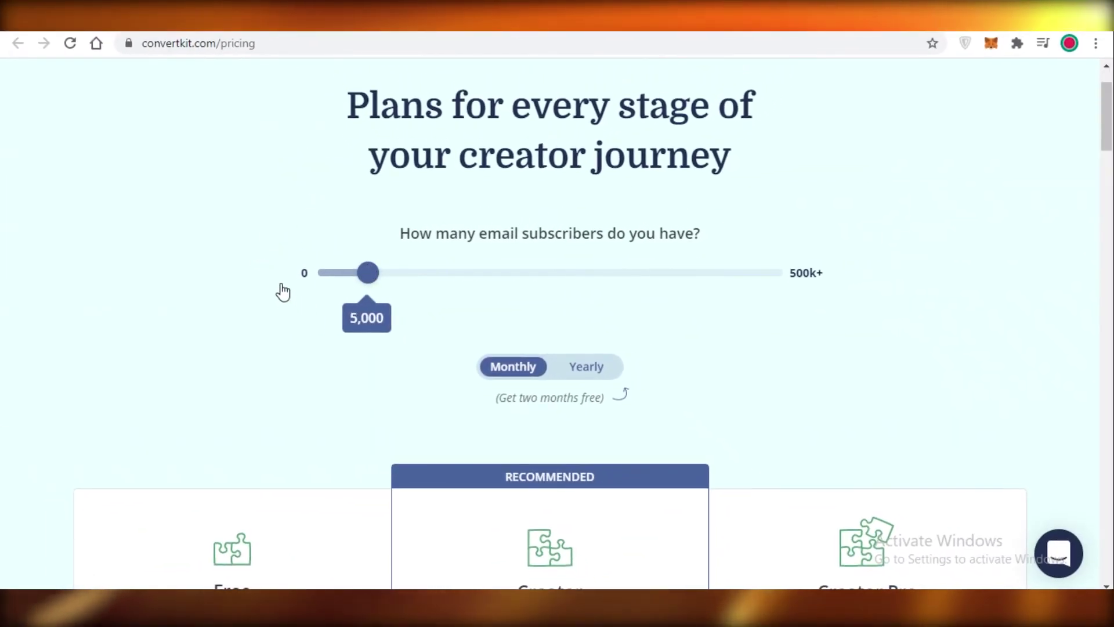
{"action": "scroll", "coordinate": [418, 358], "scroll_direction": "down", "scroll_amount": 3}
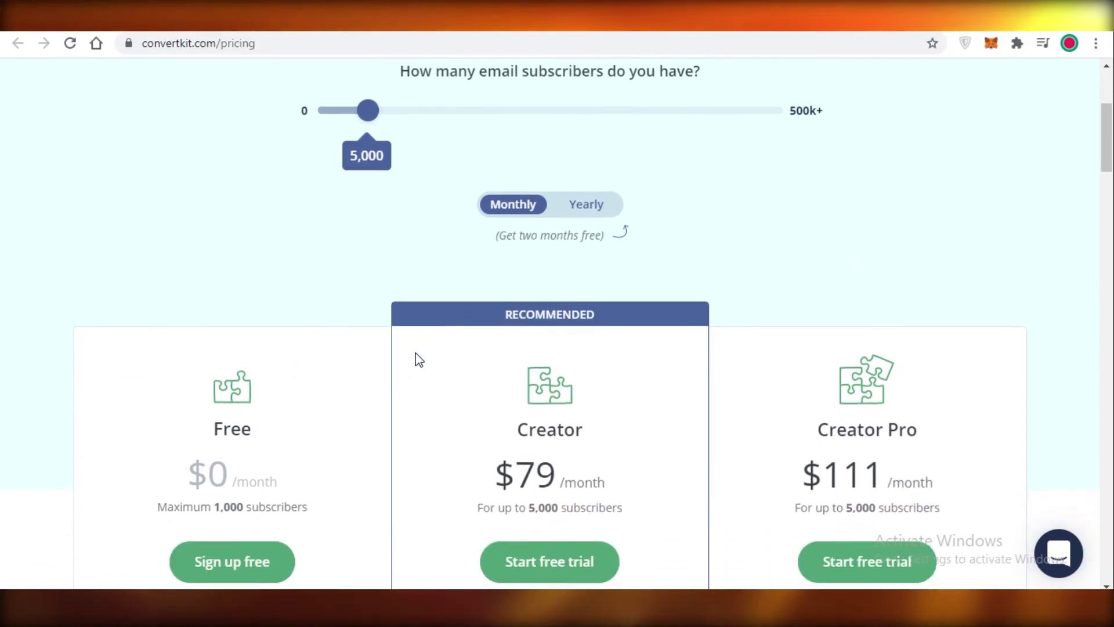
{"action": "scroll", "coordinate": [419, 360], "scroll_direction": "down", "scroll_amount": 6}
{"action": "scroll", "coordinate": [416, 371], "scroll_direction": "up", "scroll_amount": 7}
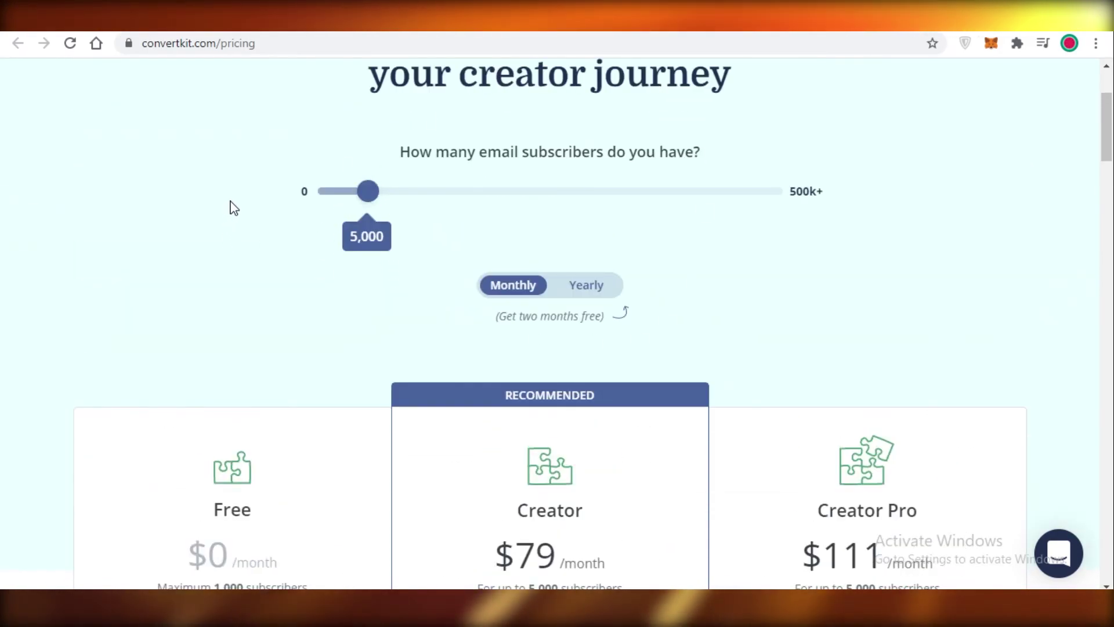
{"action": "scroll", "coordinate": [414, 264], "scroll_direction": "down", "scroll_amount": 6}
{"action": "scroll", "coordinate": [403, 273], "scroll_direction": "up", "scroll_amount": 5}
{"action": "scroll", "coordinate": [392, 298], "scroll_direction": "down", "scroll_amount": 4}
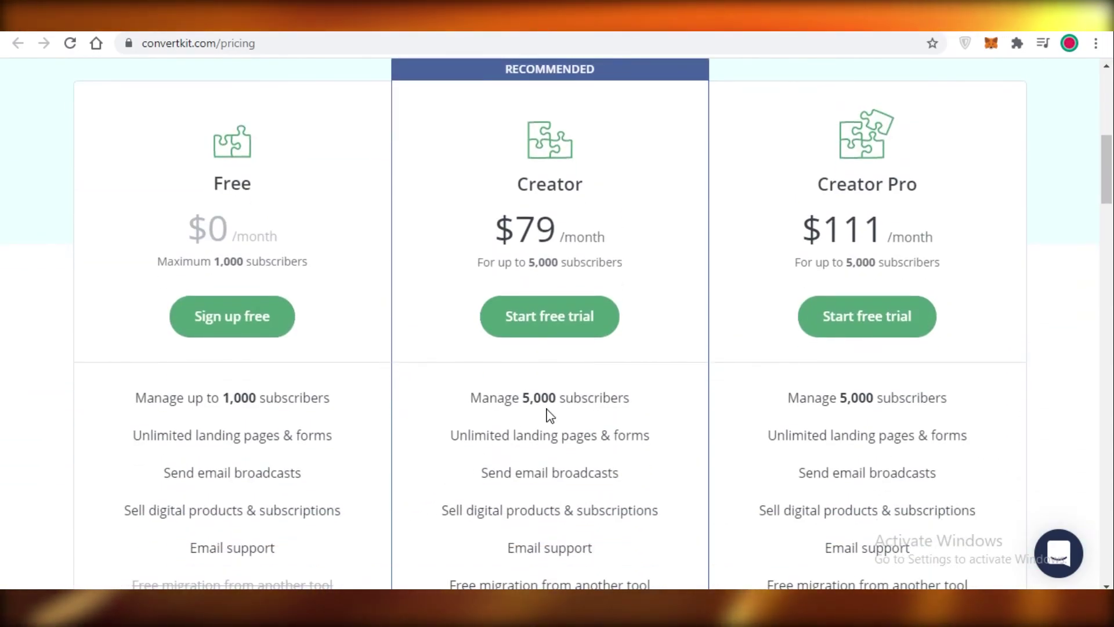
{"action": "scroll", "coordinate": [549, 415], "scroll_direction": "down", "scroll_amount": 3}
{"action": "scroll", "coordinate": [554, 330], "scroll_direction": "down", "scroll_amount": 1}
{"action": "scroll", "coordinate": [258, 174], "scroll_direction": "down", "scroll_amount": 1}
{"action": "scroll", "coordinate": [168, 259], "scroll_direction": "up", "scroll_amount": 5}
{"action": "scroll", "coordinate": [180, 360], "scroll_direction": "down", "scroll_amount": 4}
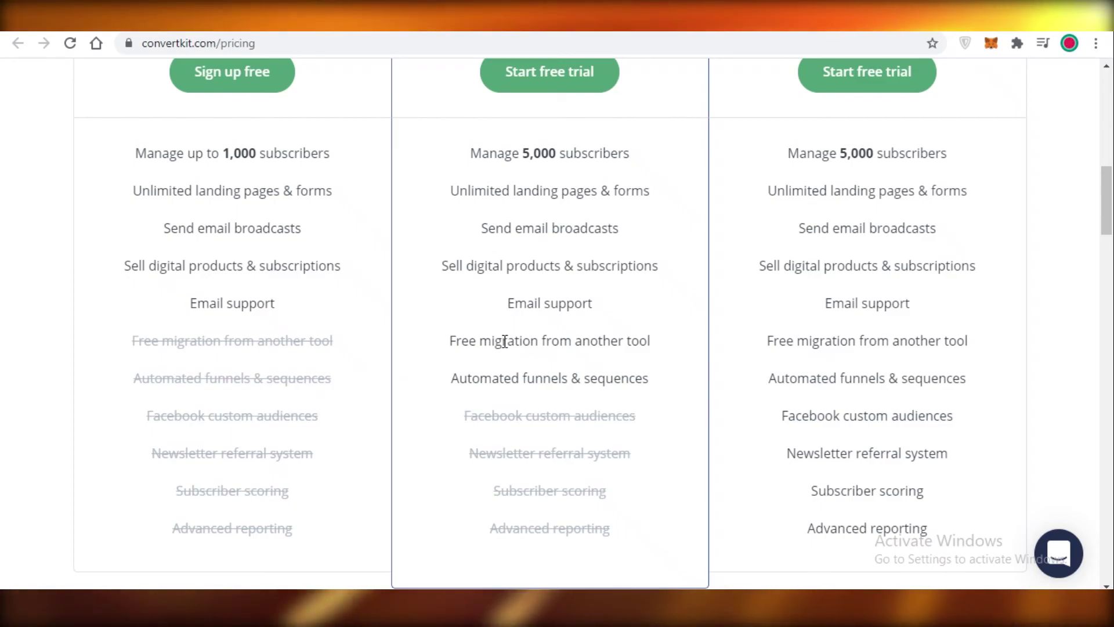
Highlight Creator's Automated funnels & sequences feature and review the remaining plan features.
{"action": "left_click_drag", "start_coordinate": [453, 379], "coordinate": [666, 400]}
{"action": "left_click", "coordinate": [619, 374]}
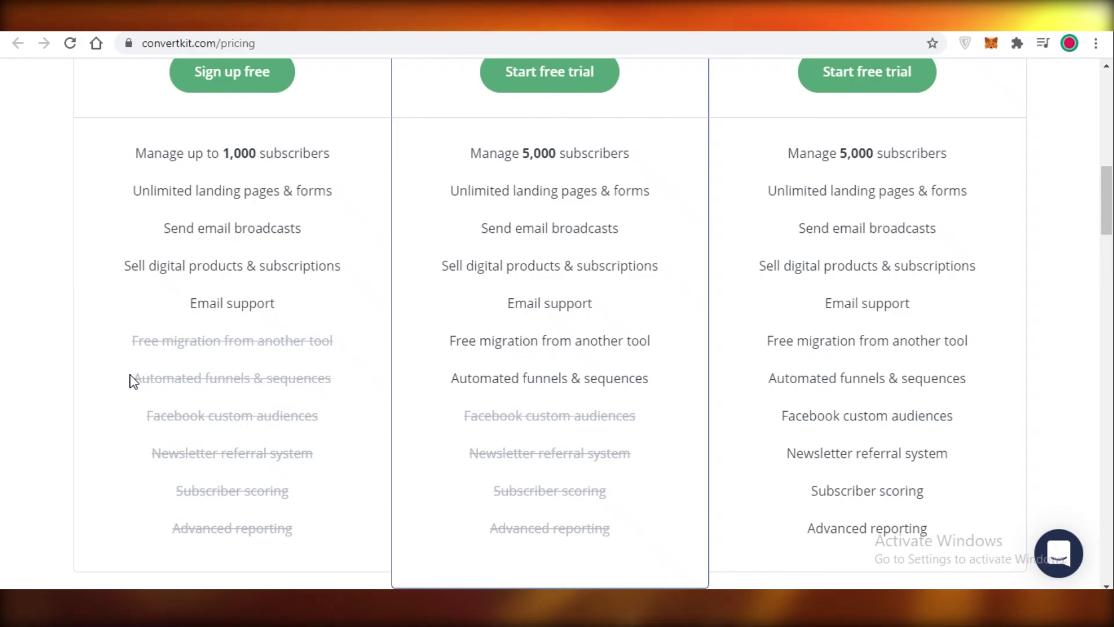
{"action": "scroll", "coordinate": [142, 377], "scroll_direction": "up", "scroll_amount": 3}
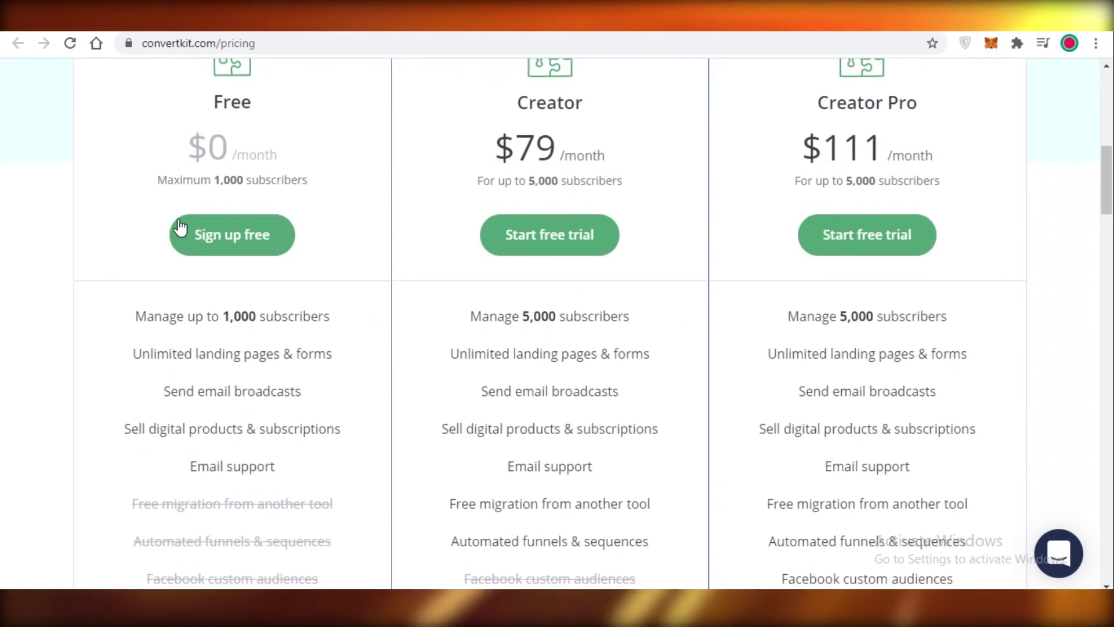
{"action": "scroll", "coordinate": [547, 342], "scroll_direction": "down", "scroll_amount": 1}
{"action": "scroll", "coordinate": [731, 170], "scroll_direction": "up", "scroll_amount": 3}
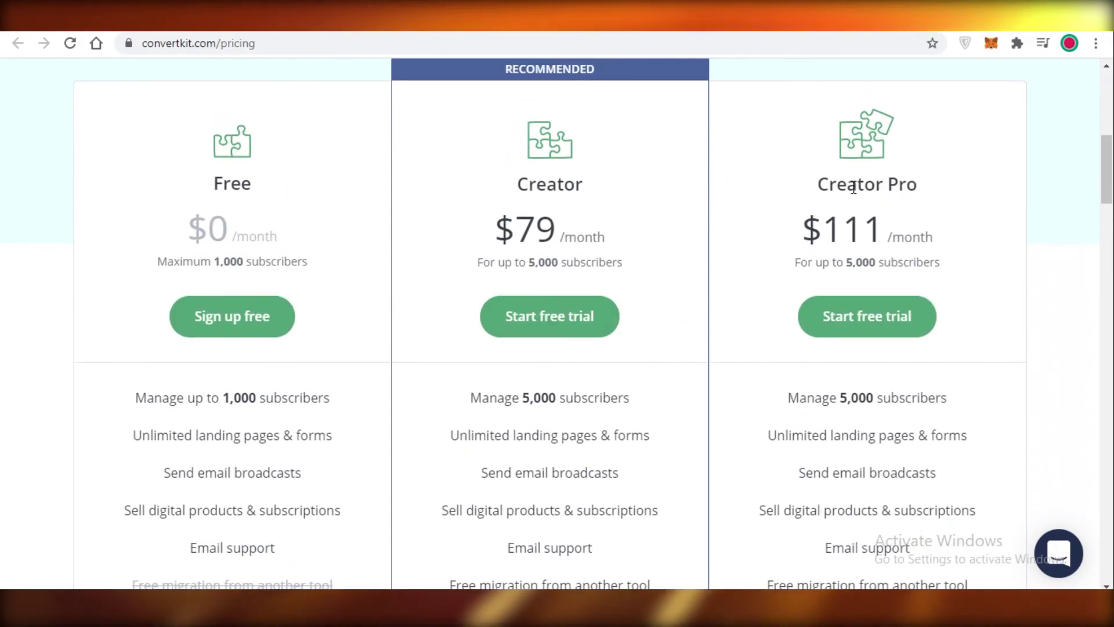
{"action": "scroll", "coordinate": [786, 234], "scroll_direction": "down", "scroll_amount": 4}
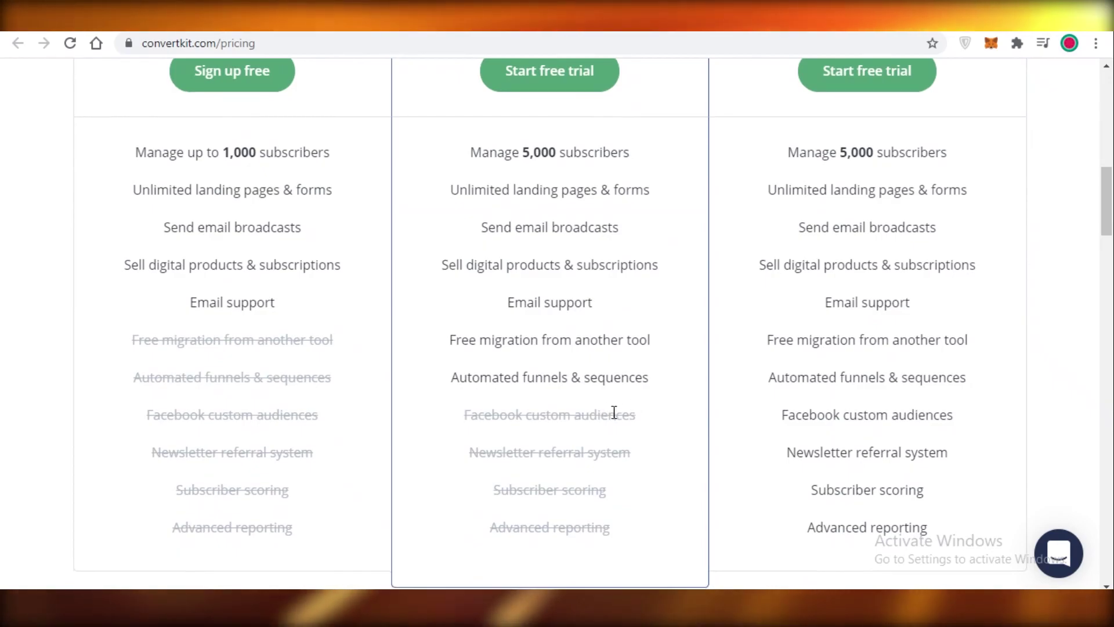
{"action": "scroll", "coordinate": [616, 413], "scroll_direction": "down", "scroll_amount": 1}
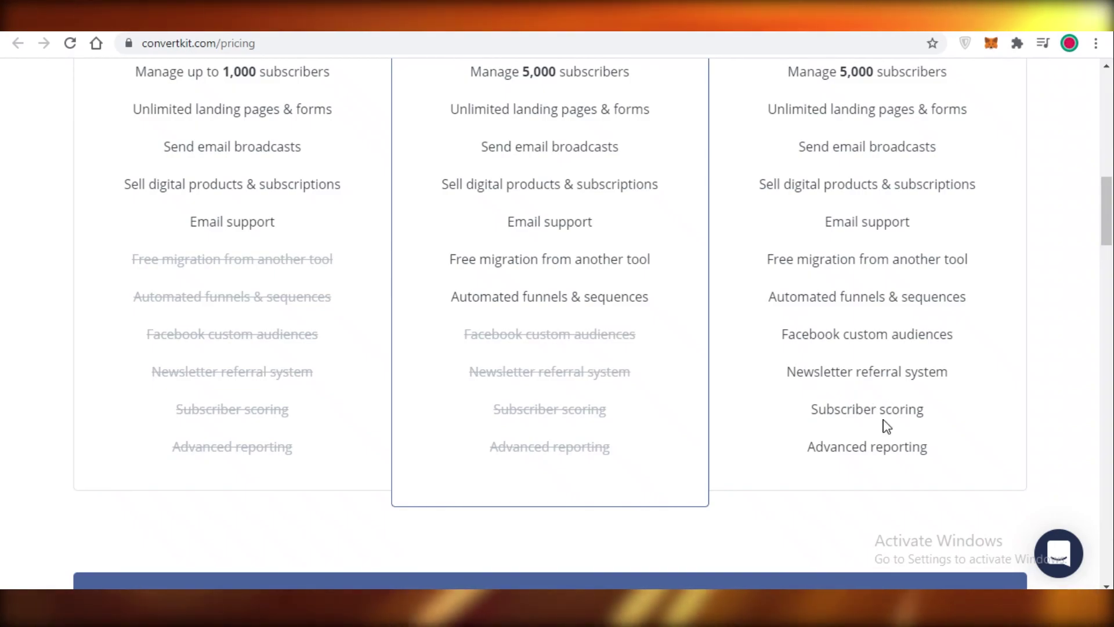
{"action": "scroll", "coordinate": [879, 451], "scroll_direction": "up", "scroll_amount": 8}
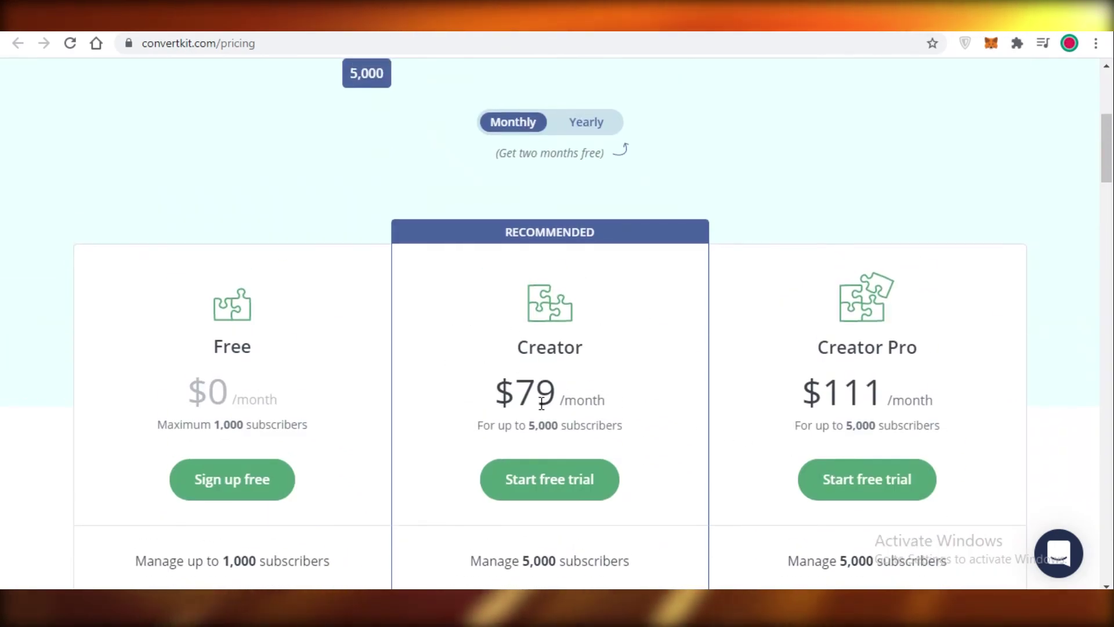
{"action": "scroll", "coordinate": [542, 517], "scroll_direction": "down", "scroll_amount": 4}
{"action": "scroll", "coordinate": [546, 287], "scroll_direction": "down", "scroll_amount": 3}
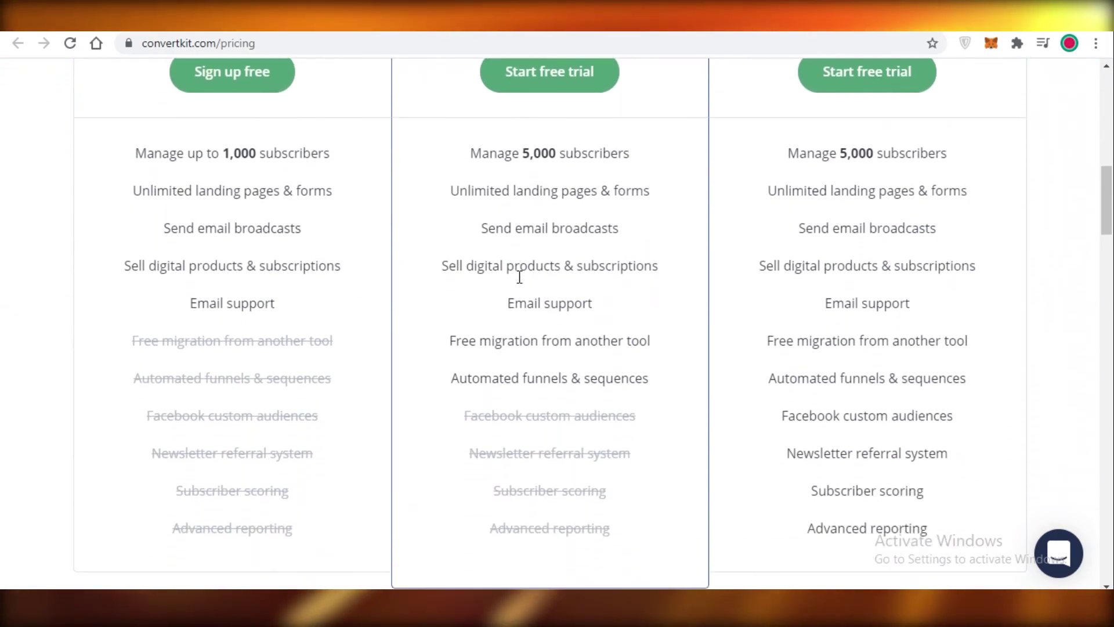
{"action": "scroll", "coordinate": [519, 276], "scroll_direction": "up", "scroll_amount": 8}
{"action": "scroll", "coordinate": [534, 267], "scroll_direction": "down", "scroll_amount": 4}
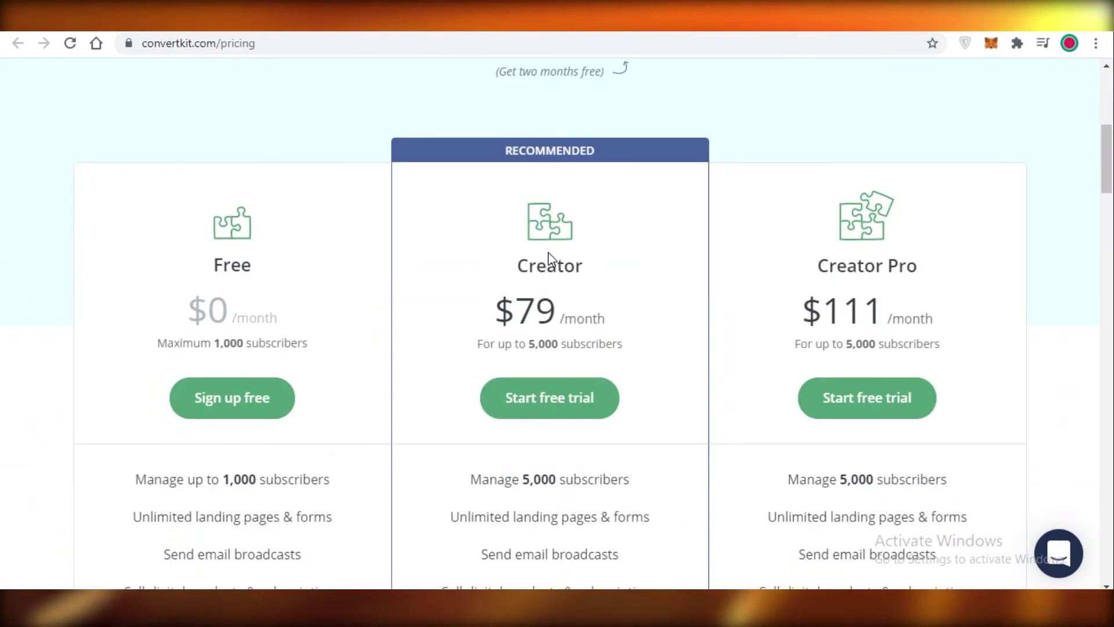
{"action": "scroll", "coordinate": [550, 259], "scroll_direction": "down", "scroll_amount": 4}
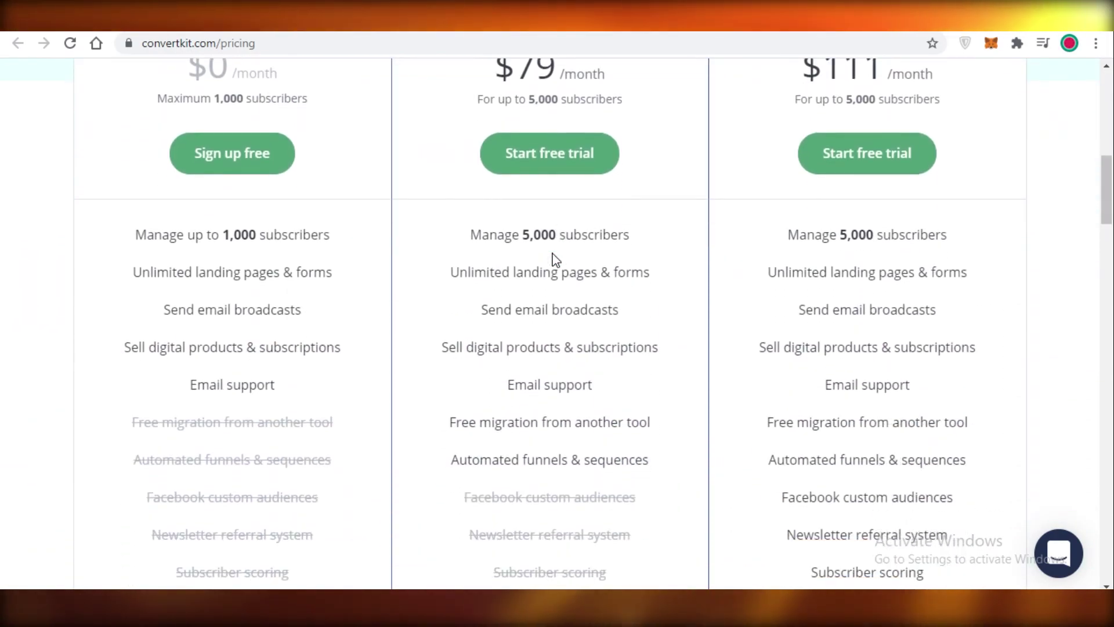
{"action": "scroll", "coordinate": [555, 259], "scroll_direction": "down", "scroll_amount": 1}
{"action": "scroll", "coordinate": [562, 281], "scroll_direction": "up", "scroll_amount": 5}
{"action": "scroll", "coordinate": [566, 331], "scroll_direction": "down", "scroll_amount": 4}
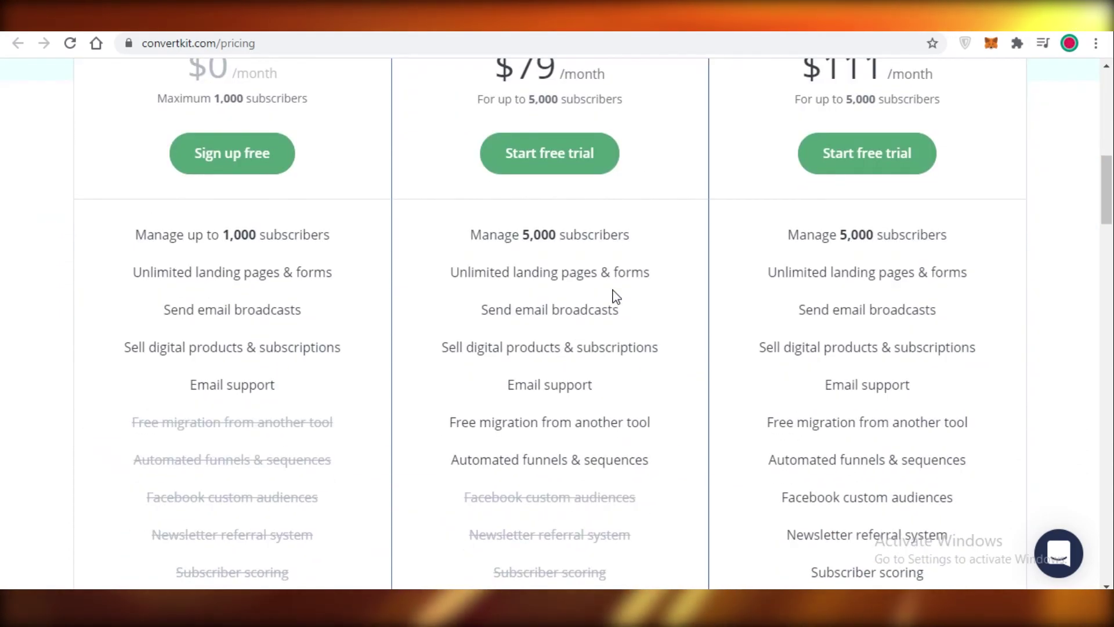
{"action": "scroll", "coordinate": [621, 292], "scroll_direction": "up", "scroll_amount": 3}
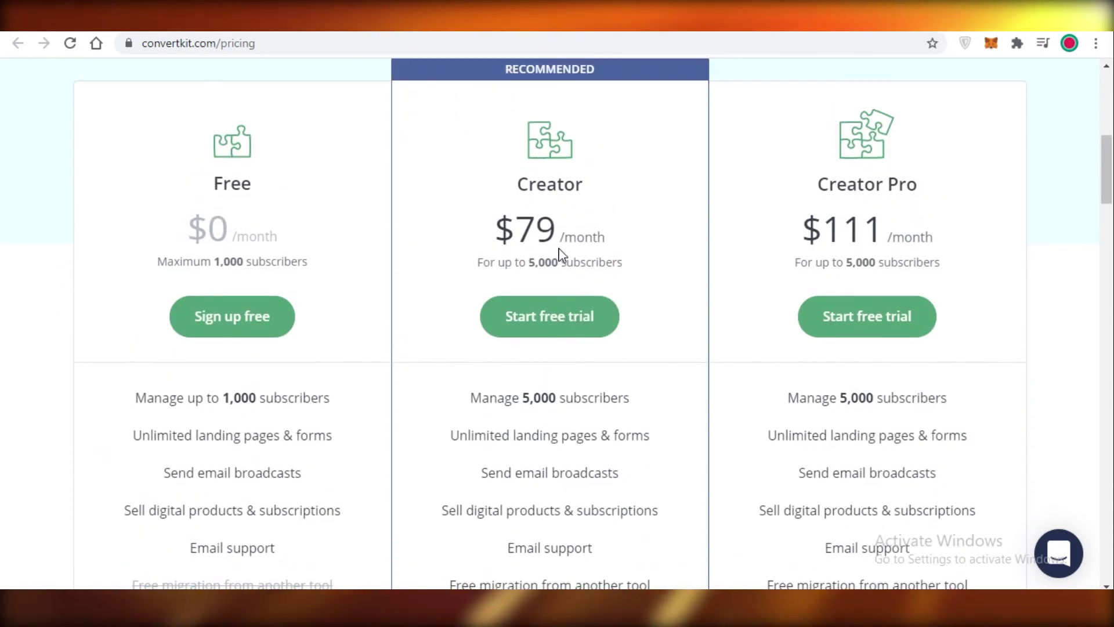
{"action": "scroll", "coordinate": [572, 255], "scroll_direction": "up", "scroll_amount": 6}
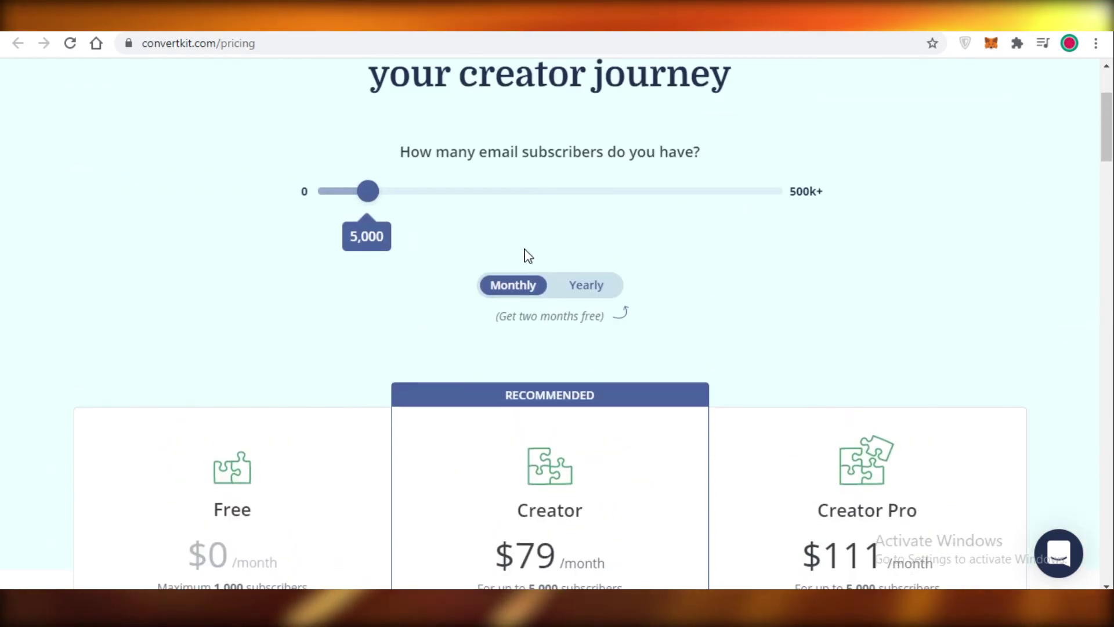
{"action": "left_click", "coordinate": [570, 290]}
{"action": "scroll", "coordinate": [566, 325], "scroll_direction": "down", "scroll_amount": 3}
{"action": "scroll", "coordinate": [562, 369], "scroll_direction": "down", "scroll_amount": 2}
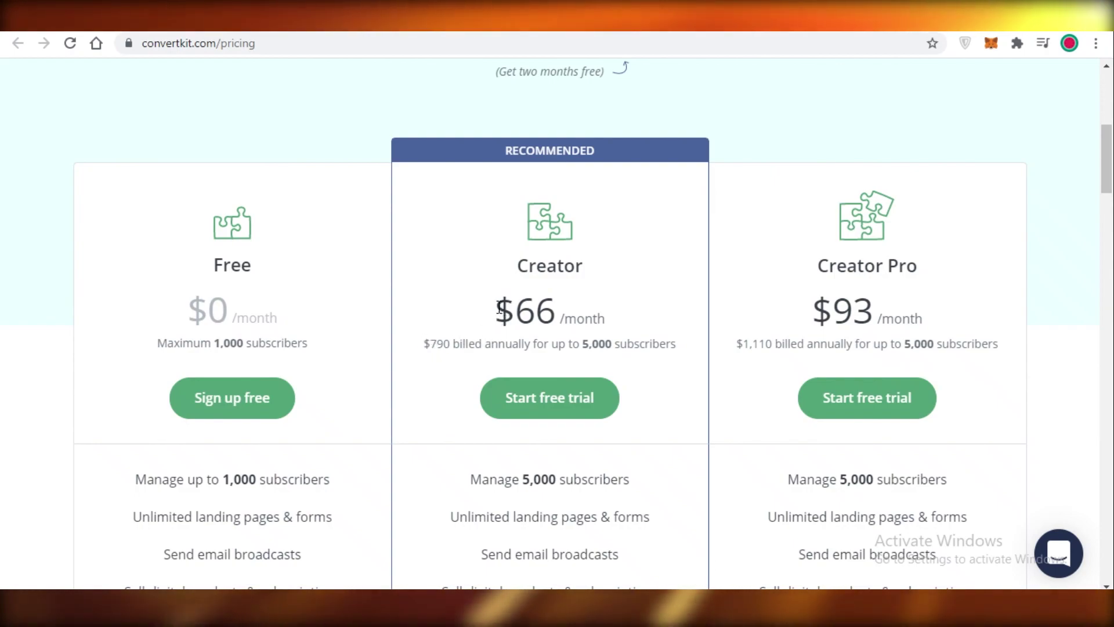
{"action": "left_click_drag", "start_coordinate": [497, 308], "coordinate": [573, 319]}
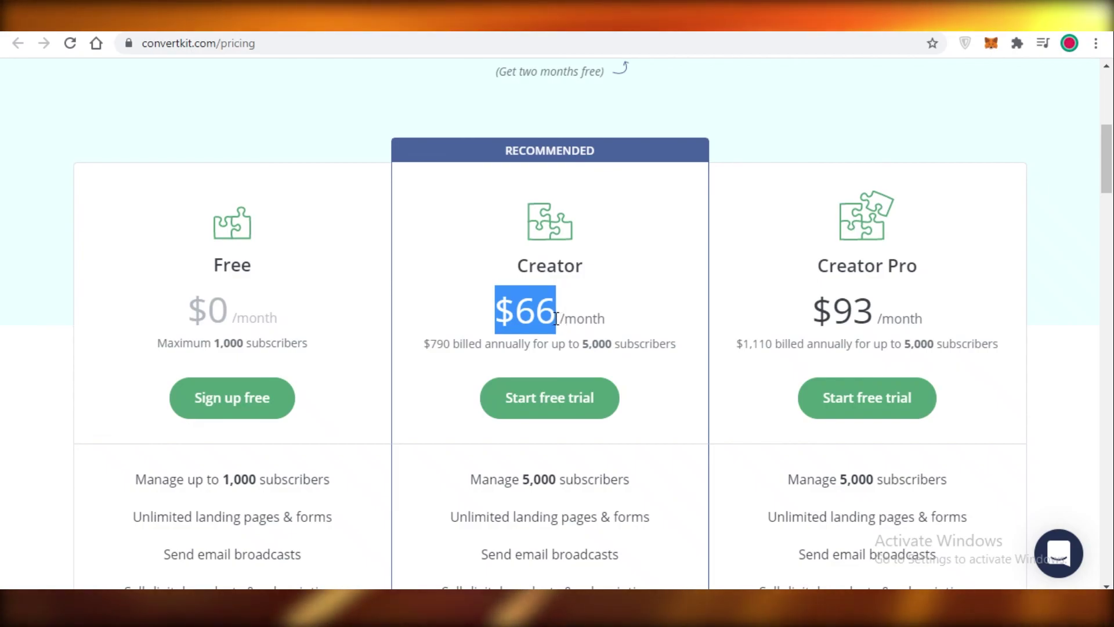
{"action": "scroll", "coordinate": [540, 336], "scroll_direction": "up", "scroll_amount": 6}
{"action": "scroll", "coordinate": [525, 286], "scroll_direction": "down", "scroll_amount": 2}
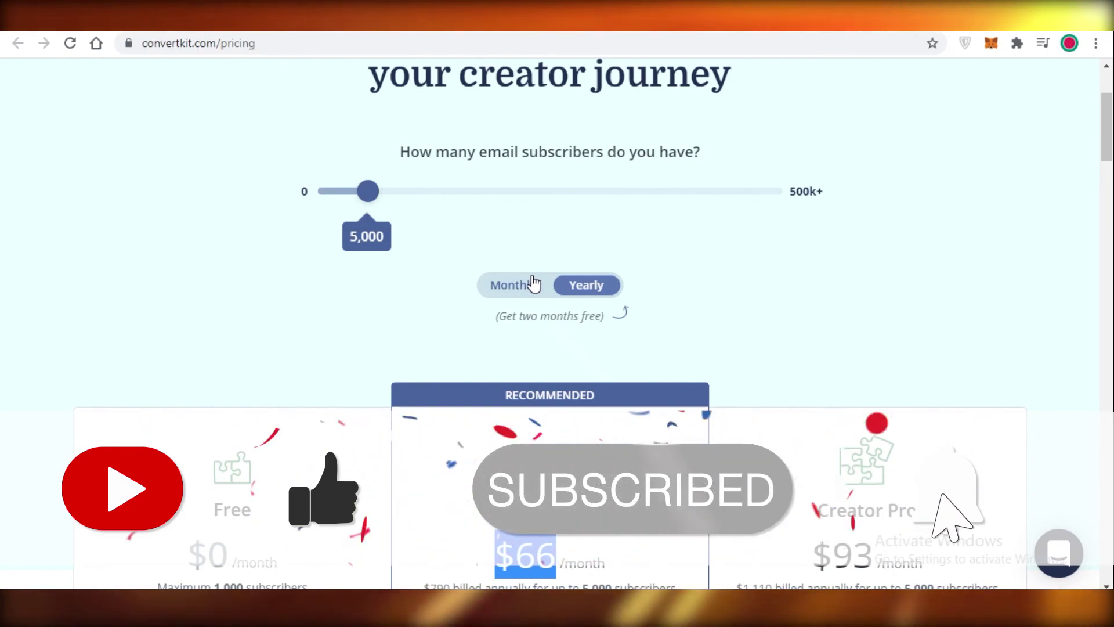
{"action": "left_click", "coordinate": [533, 277]}
{"action": "left_click", "coordinate": [530, 284]}
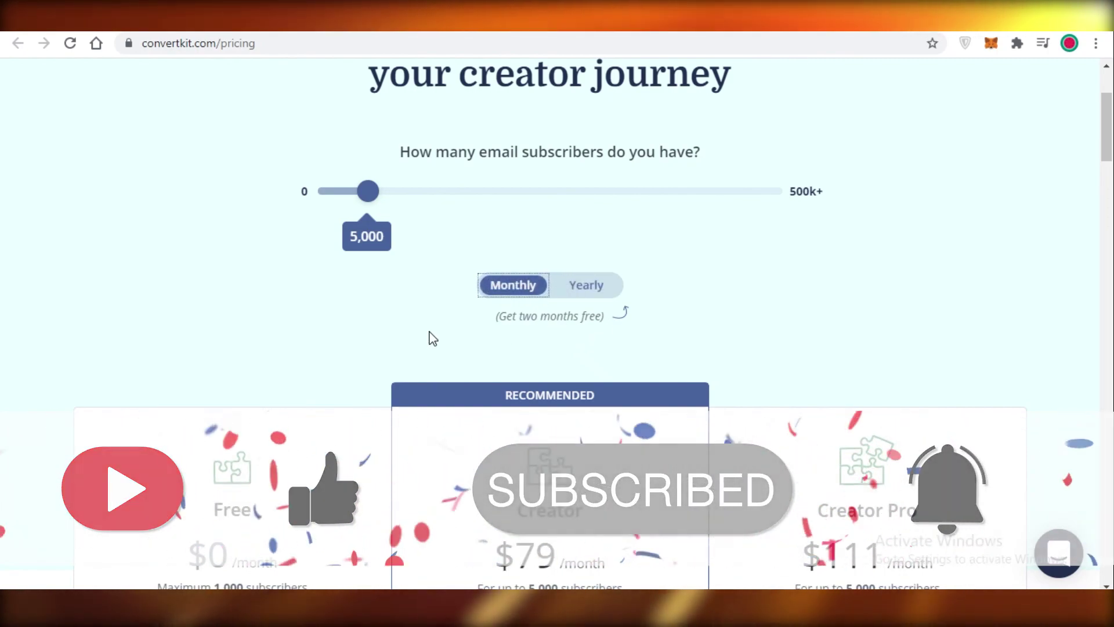